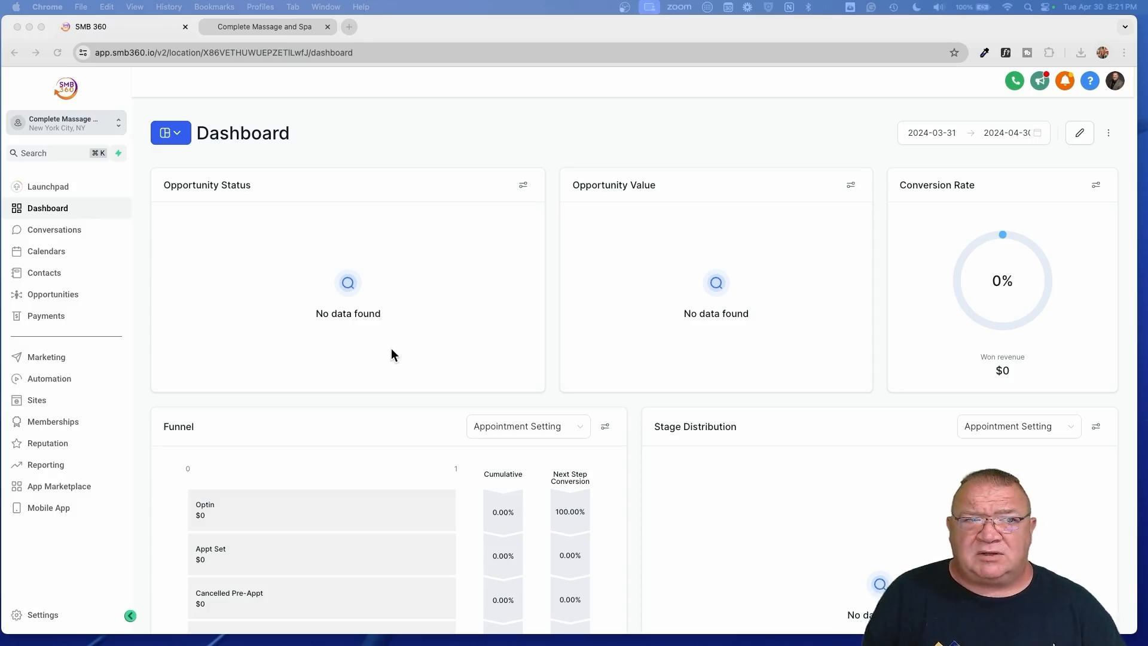
- Switch to the Complete Massage and Spa website tab beside the SMB 360 dashboard
click(260, 27)
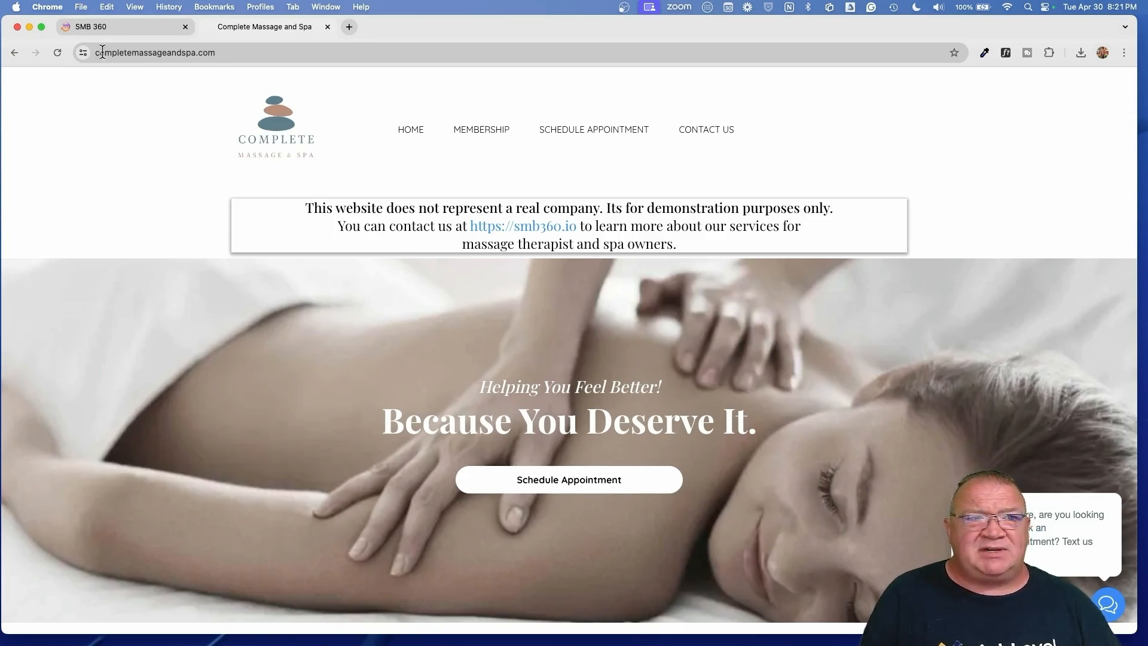
- After reviewing the spa's home page, go back to the SMB 360 dashboard tab
click(116, 27)
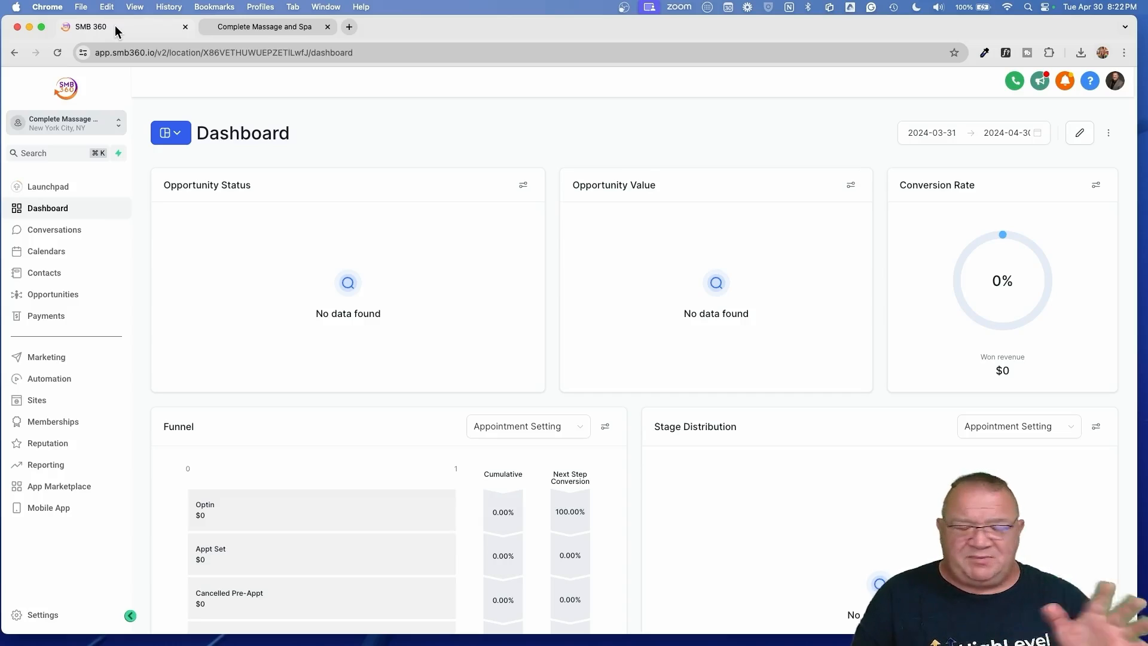
- Open Payments > Products to list the massages, Massage Kit, Massage Oils and Massage Gun with prices
click(45, 318)
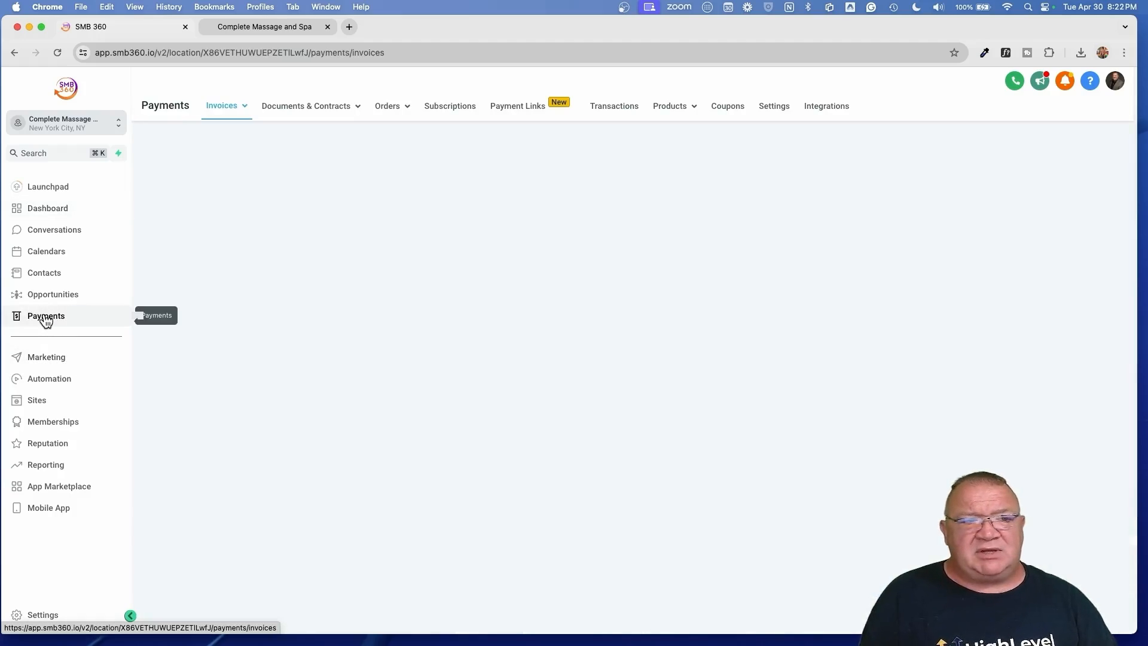
mouse_move(668, 103)
click(637, 132)
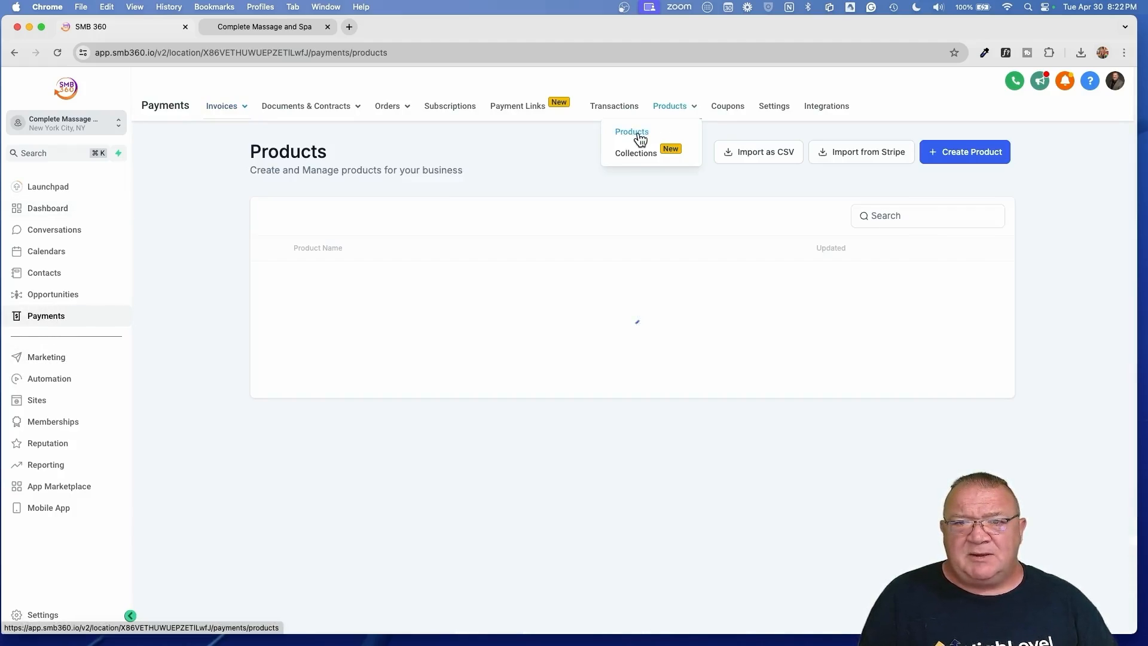
scroll(465, 380, down, 1)
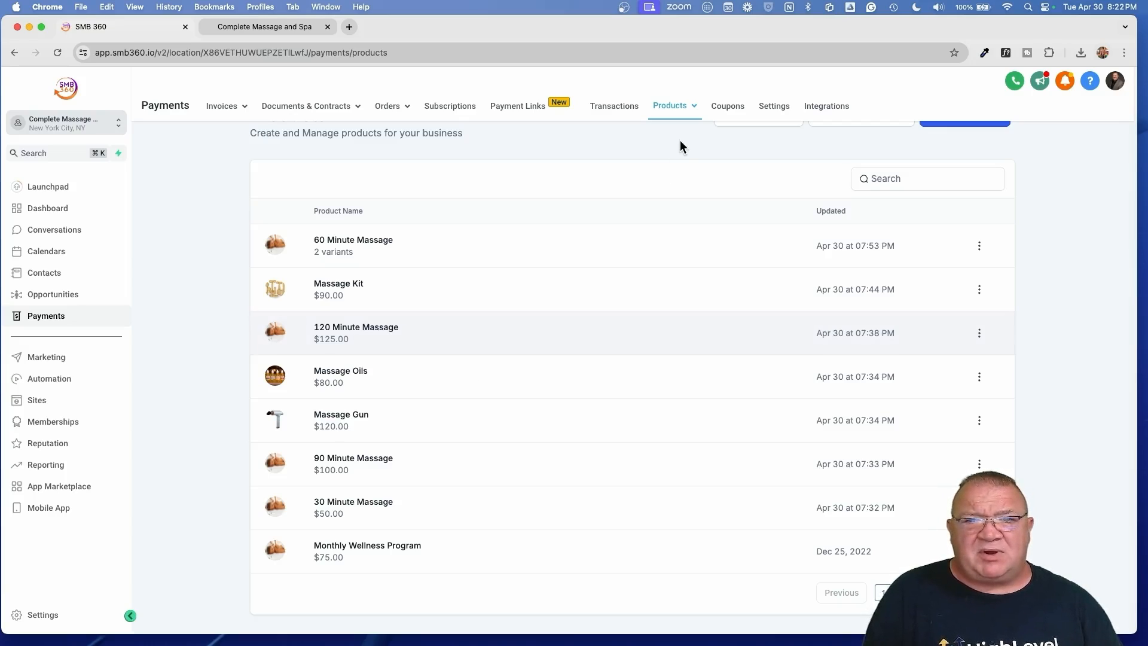
mouse_move(669, 110)
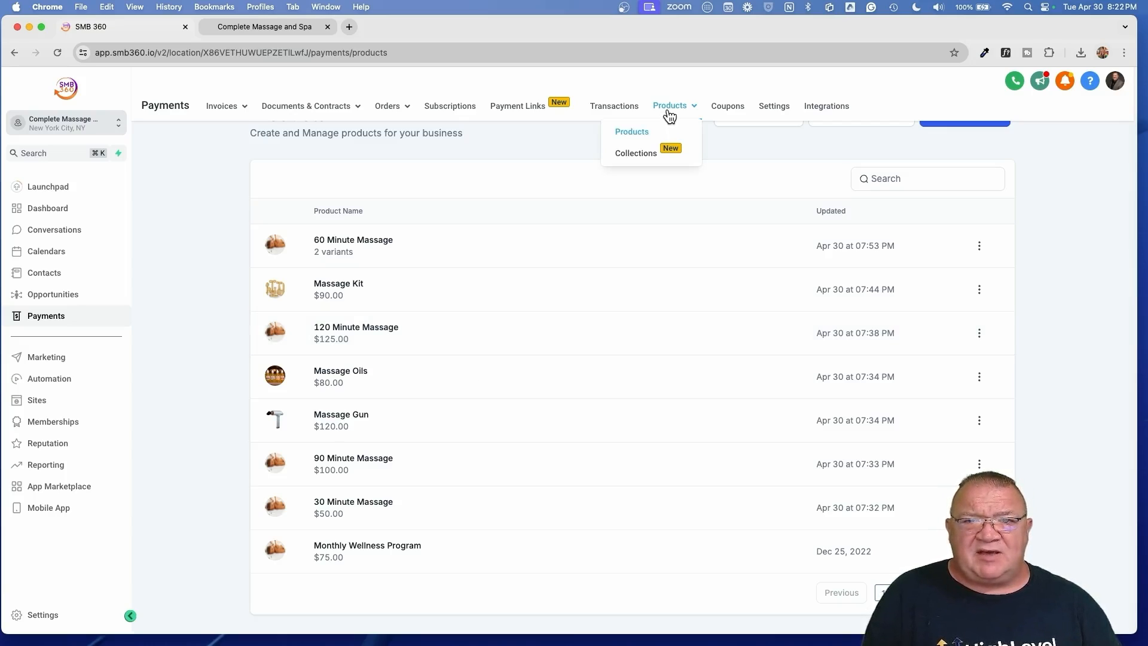
- Go to Products > Collections, where Products and Massages exist, and start a new collection
click(637, 154)
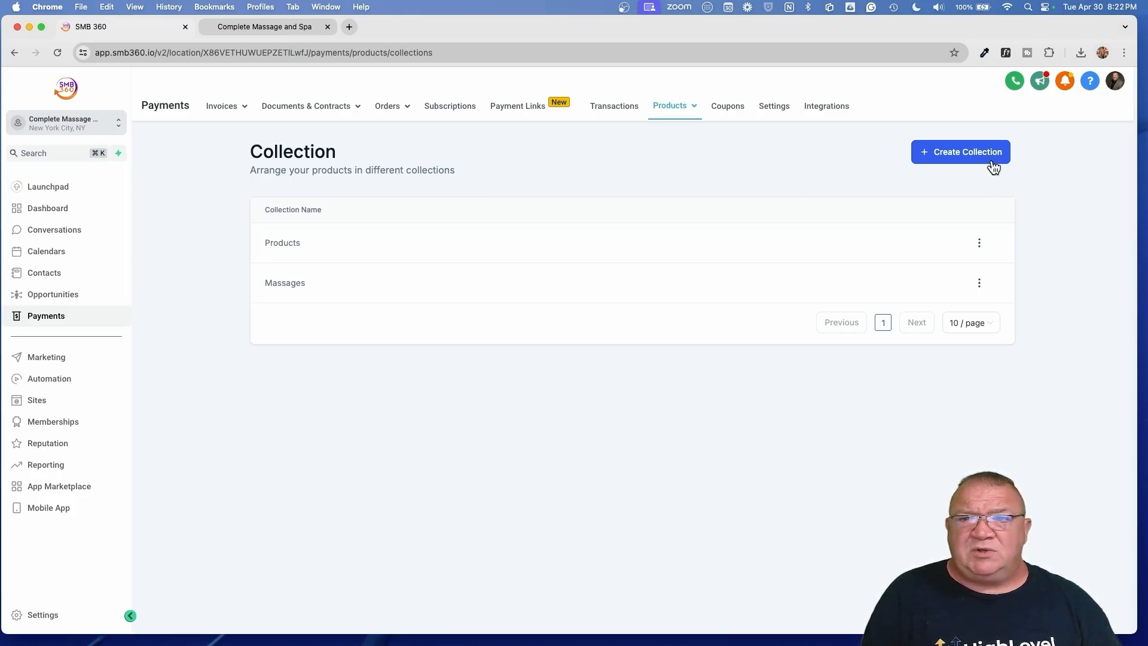
click(964, 153)
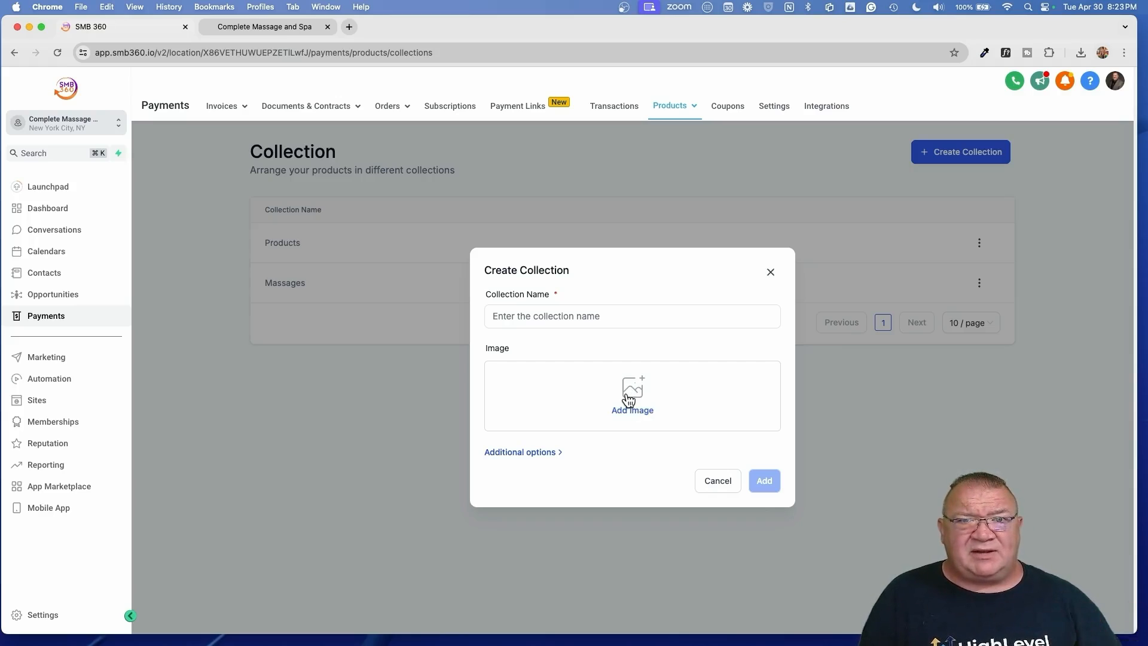
- Reveal the new collection's SEO and handle fields, then cancel without creating it
click(525, 453)
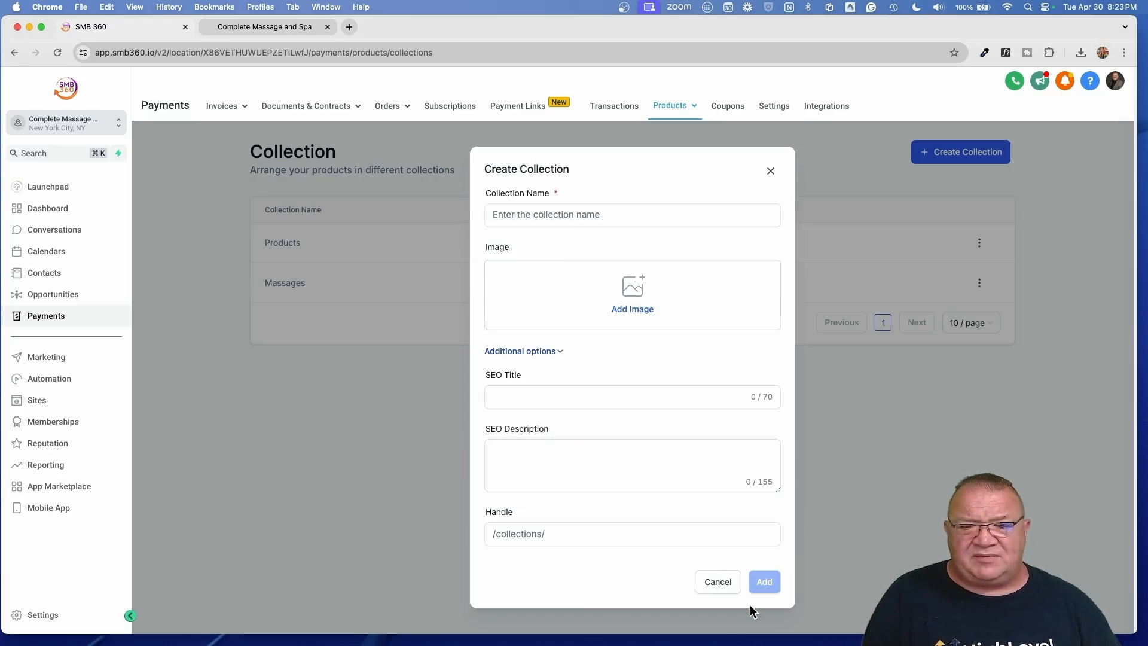
click(725, 580)
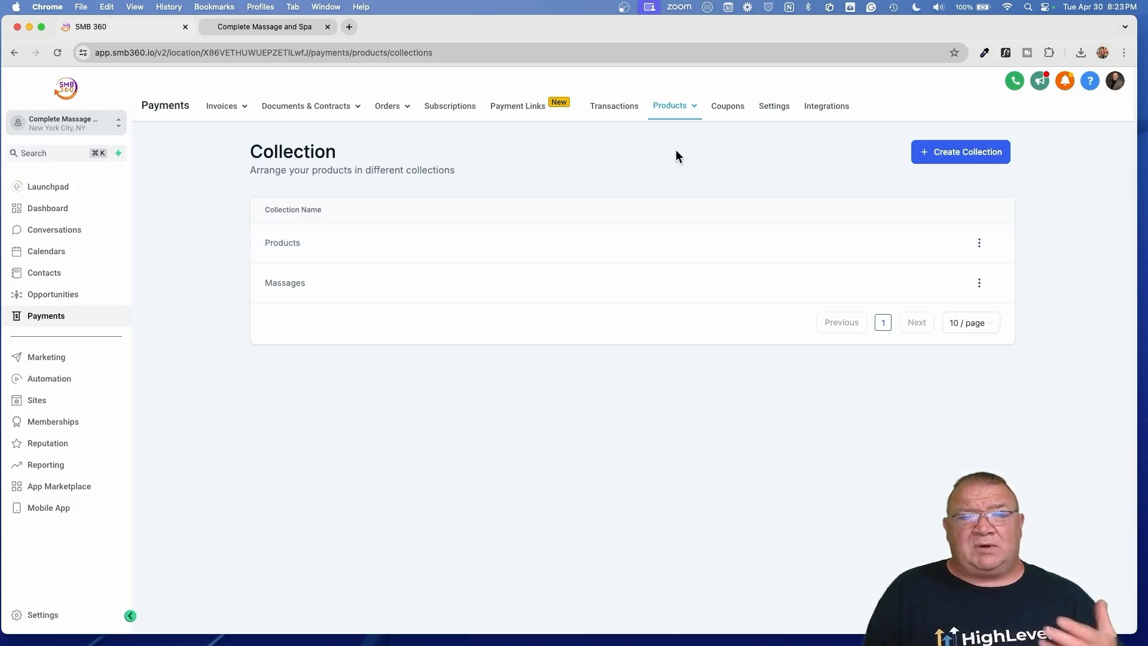
- Browse the Products list, noting 60 Minute Massage's 2 variants and the $90.00 Massage Kit
mouse_move(666, 107)
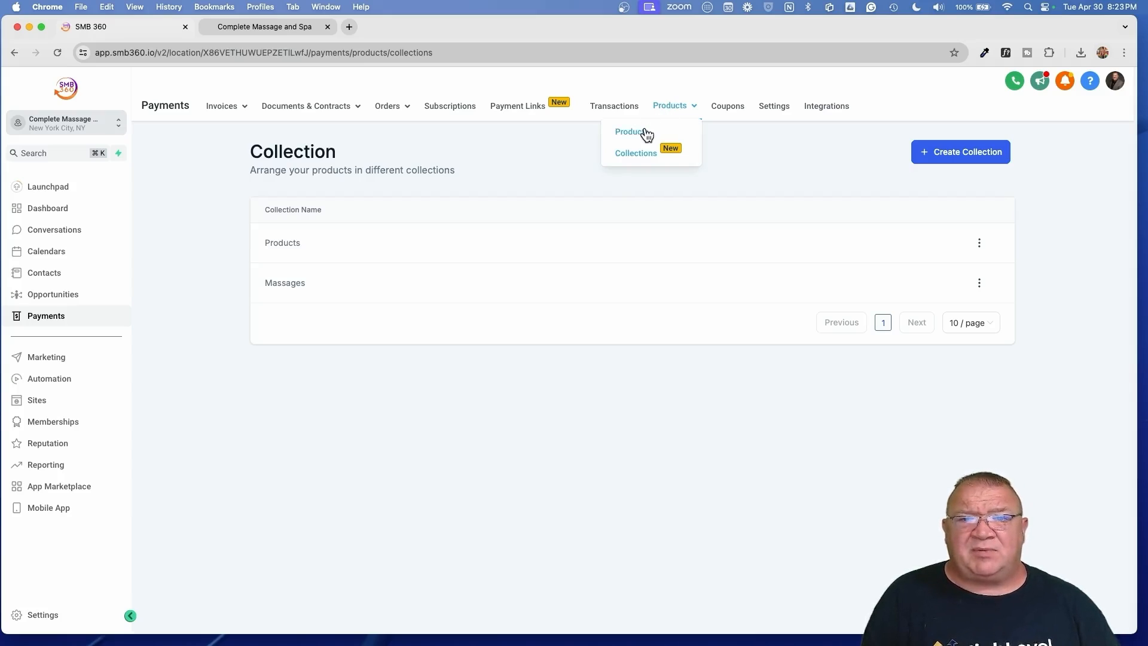
click(646, 133)
scroll(440, 348, down, 1)
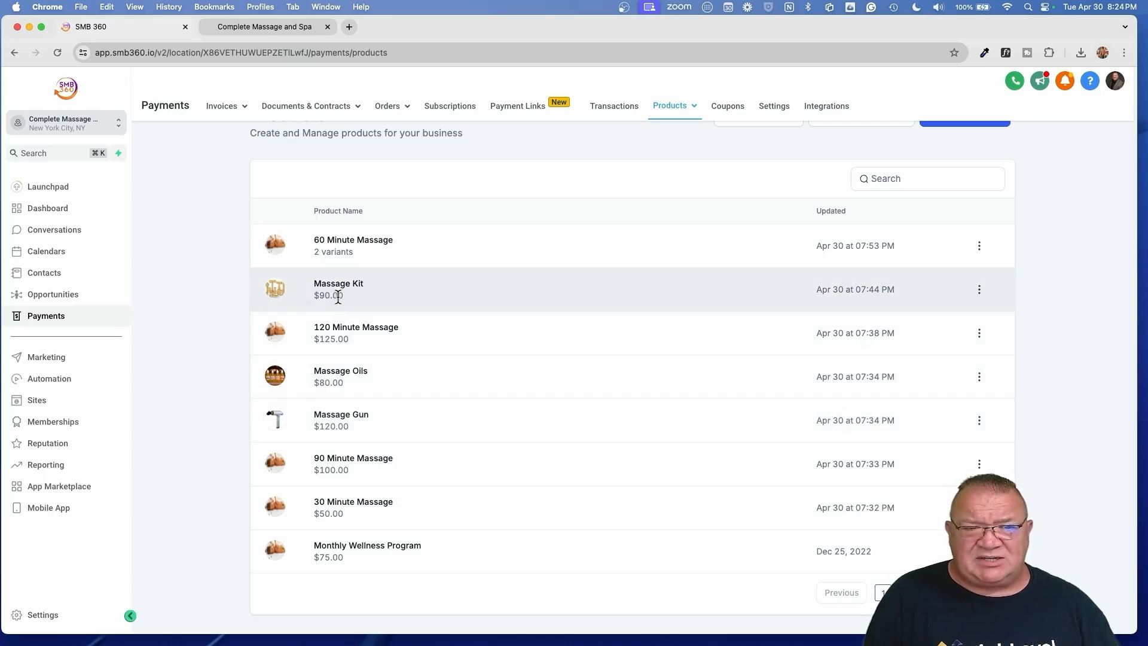
scroll(337, 297, up, 5)
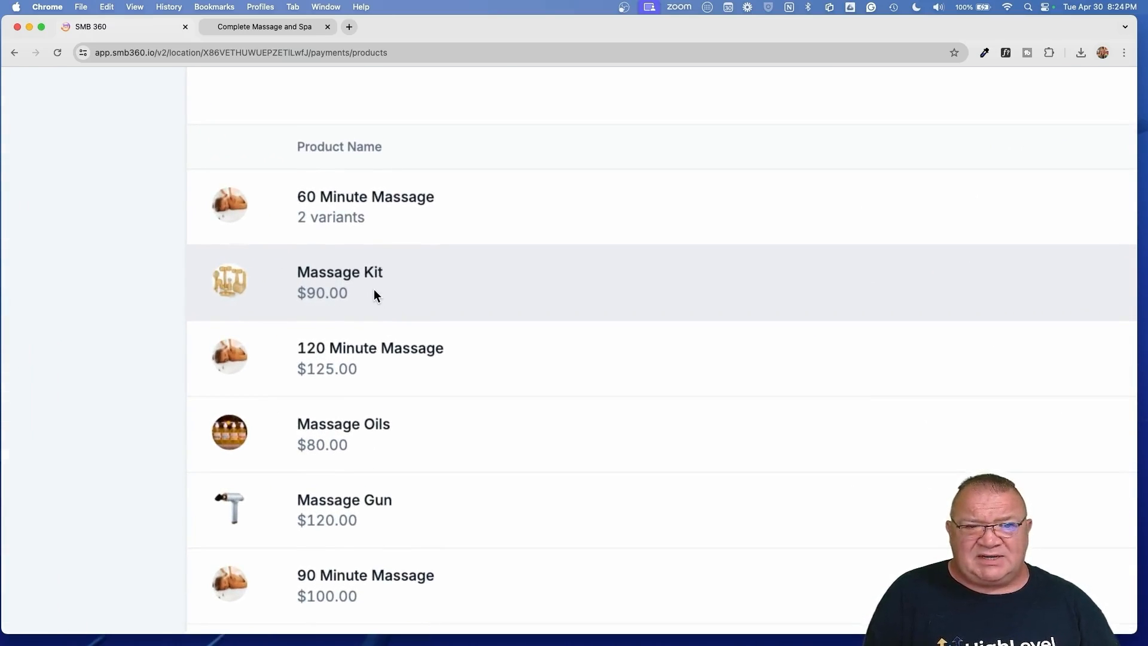
scroll(374, 293, down, 3)
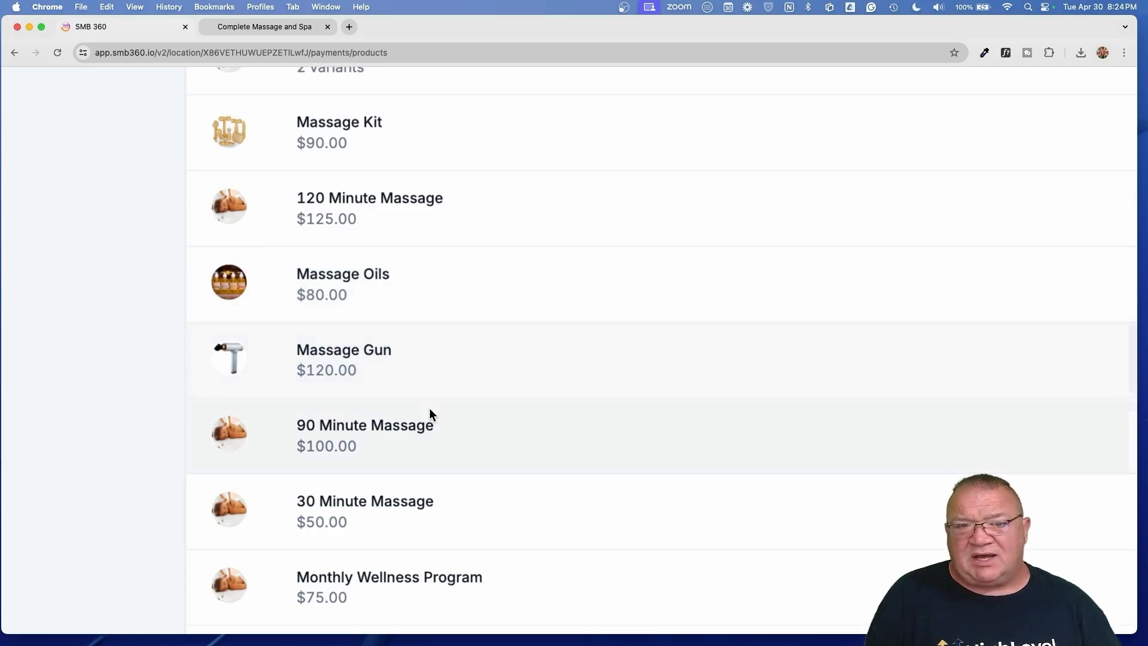
scroll(425, 407, down, 2)
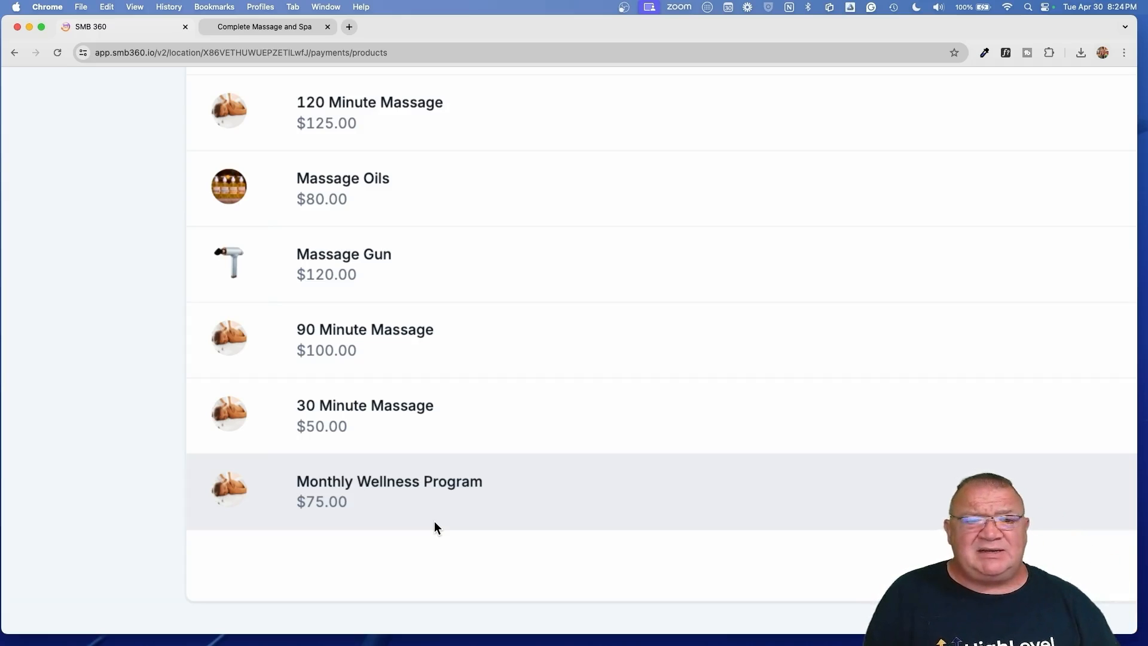
scroll(434, 524, up, 2)
scroll(434, 521, down, 5)
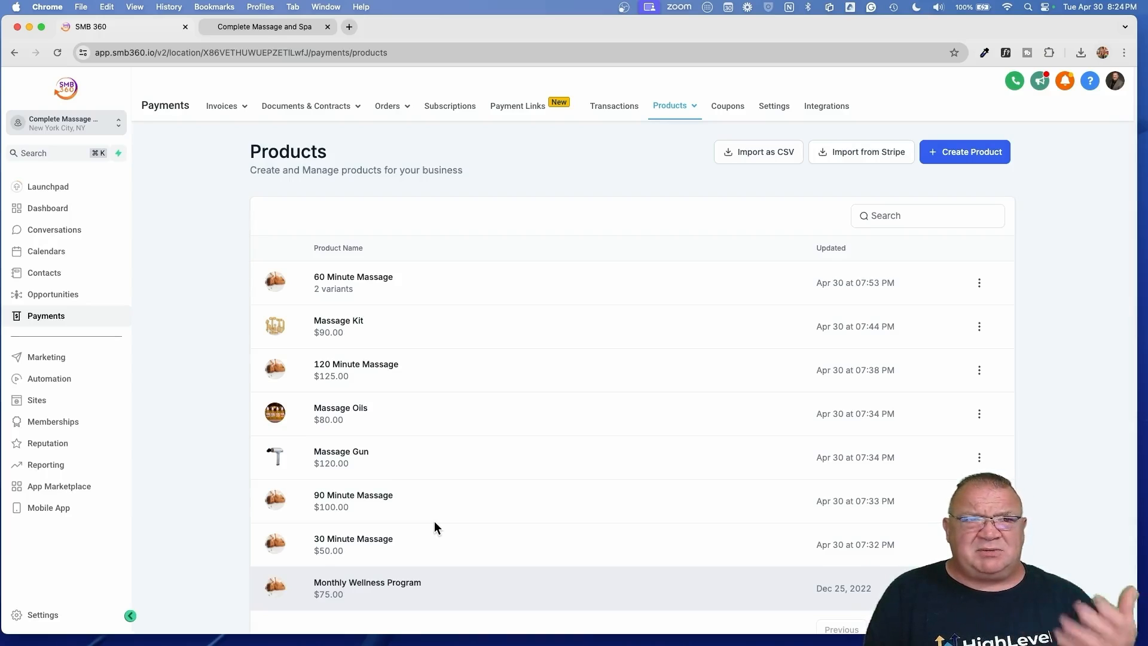
click(258, 25)
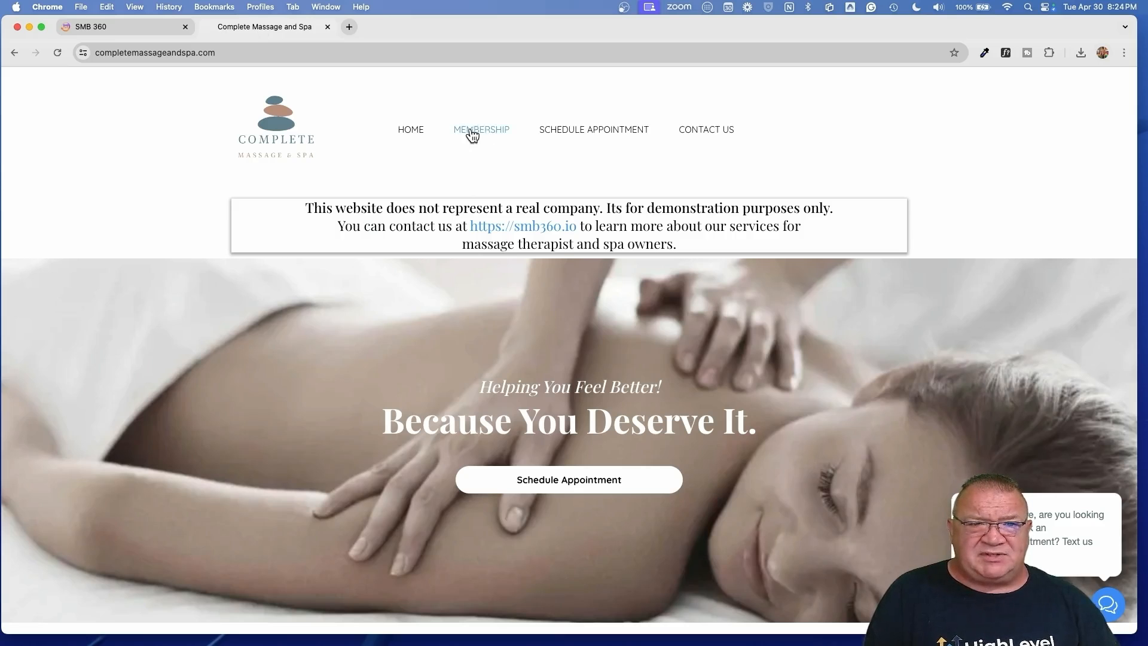
scroll(475, 137, up, 5)
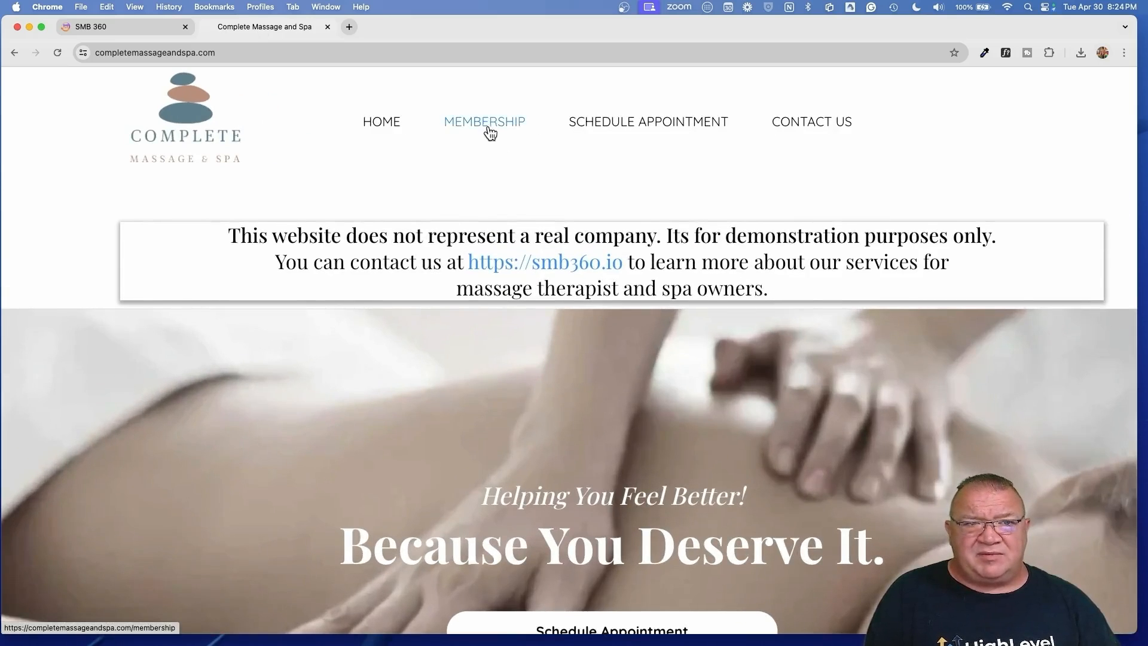
click(134, 30)
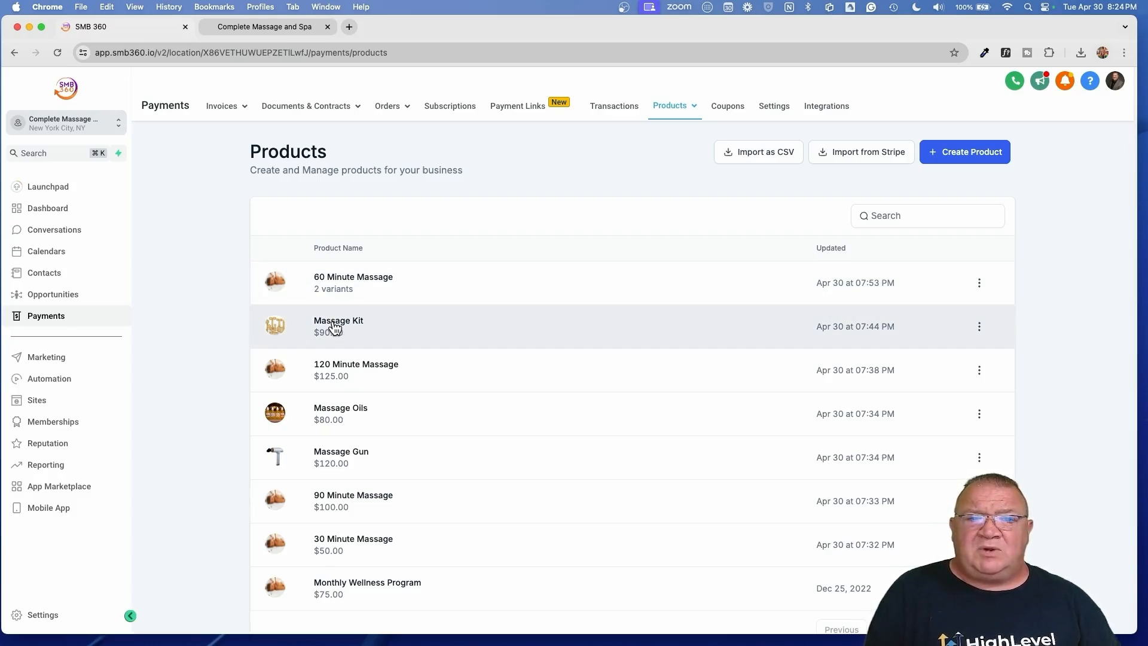
- Open 120 Minute Massage in Edit Product and confirm Include in Online store is on
click(344, 371)
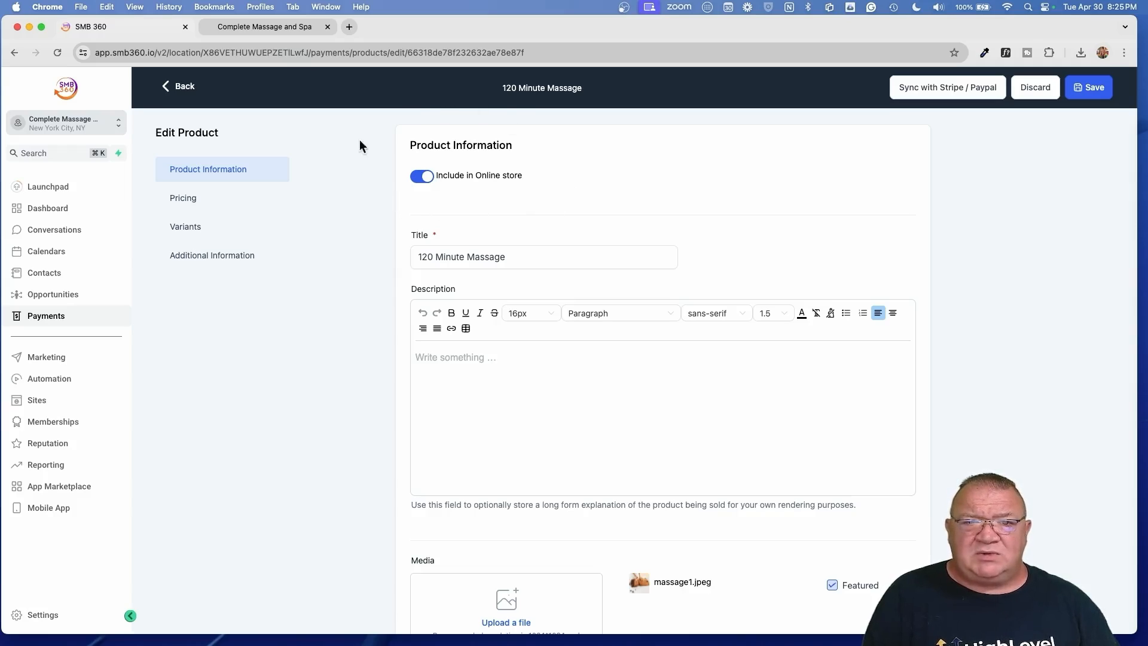
scroll(428, 212, up, 5)
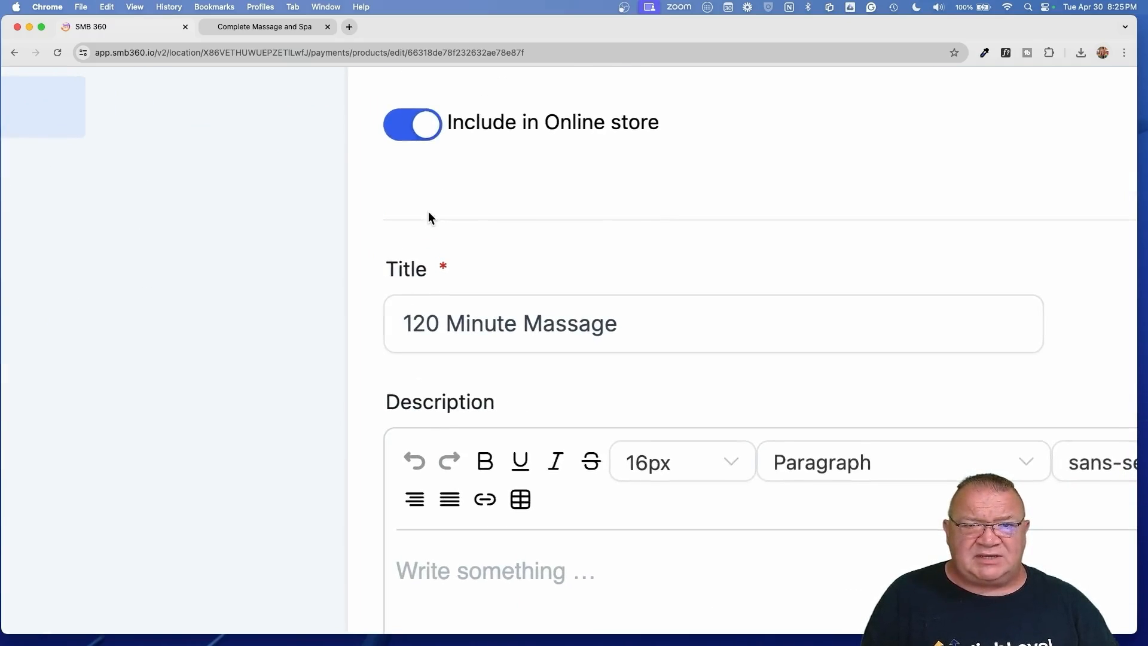
scroll(428, 214, up, 3)
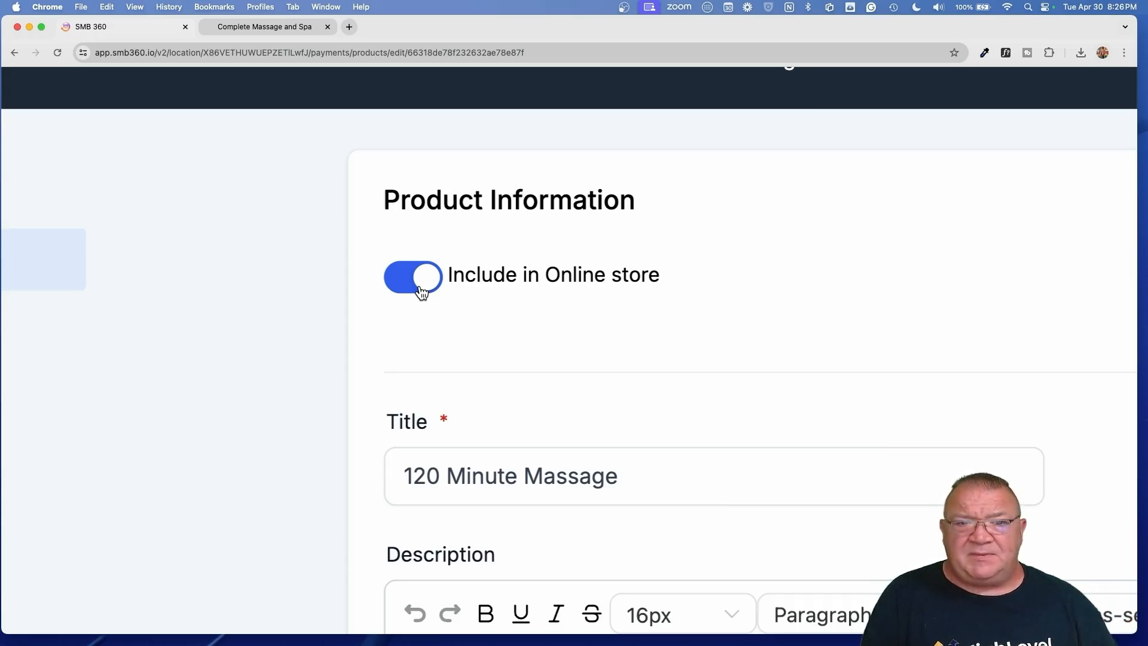
click(442, 316)
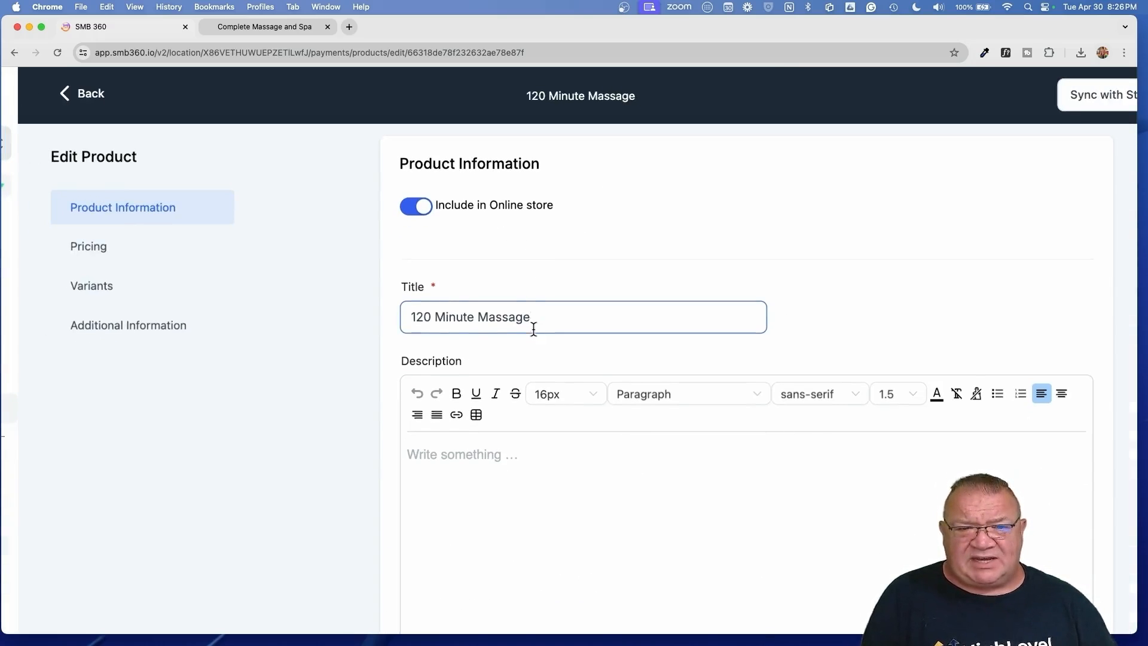
scroll(534, 329, down, 5)
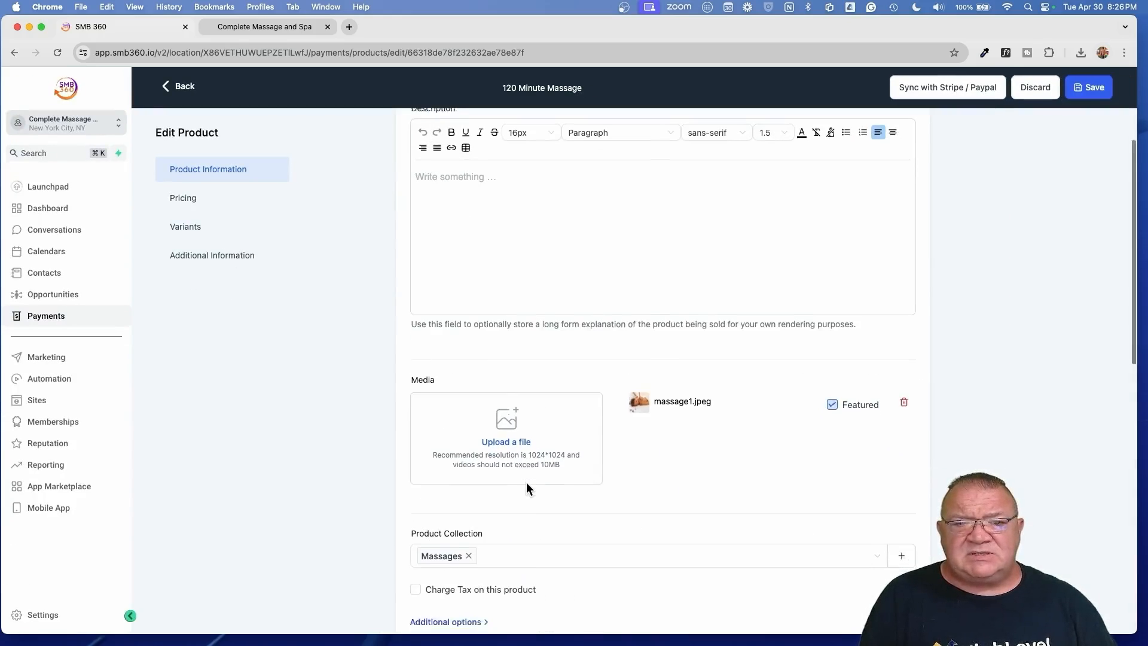
scroll(526, 482, down, 2)
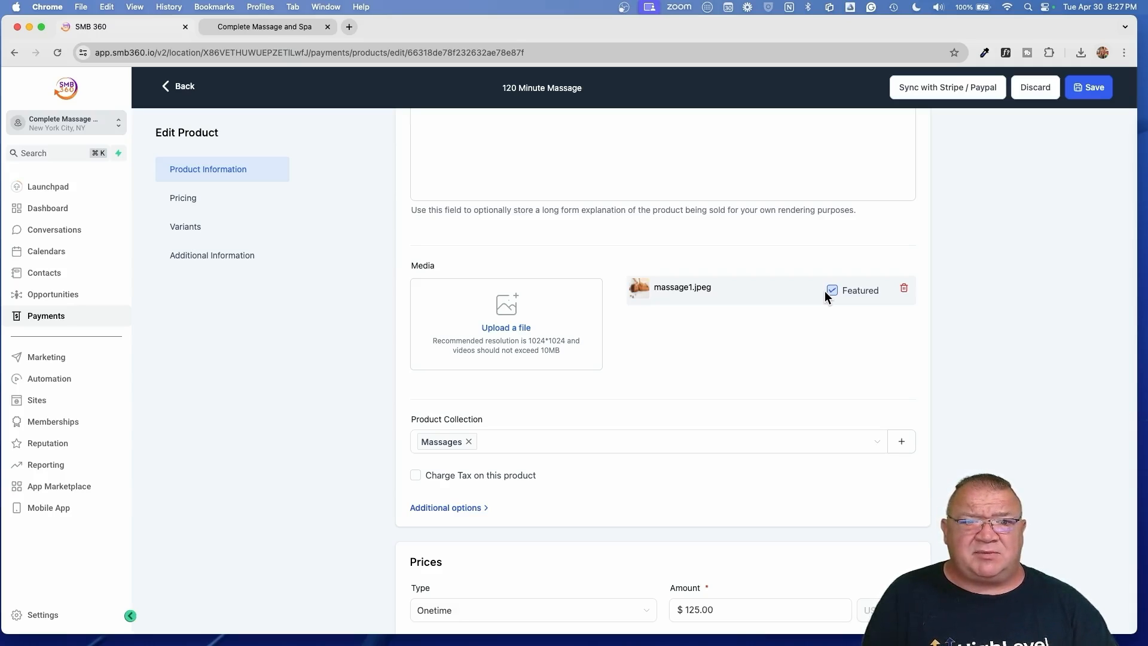
scroll(824, 290, down, 3)
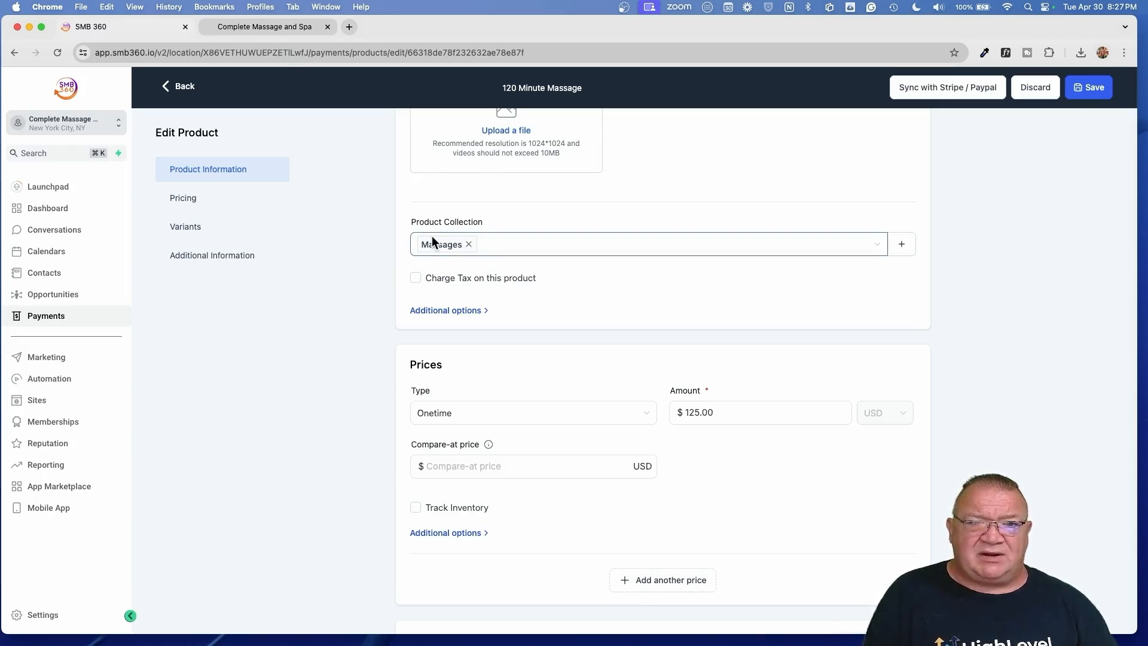
click(874, 250)
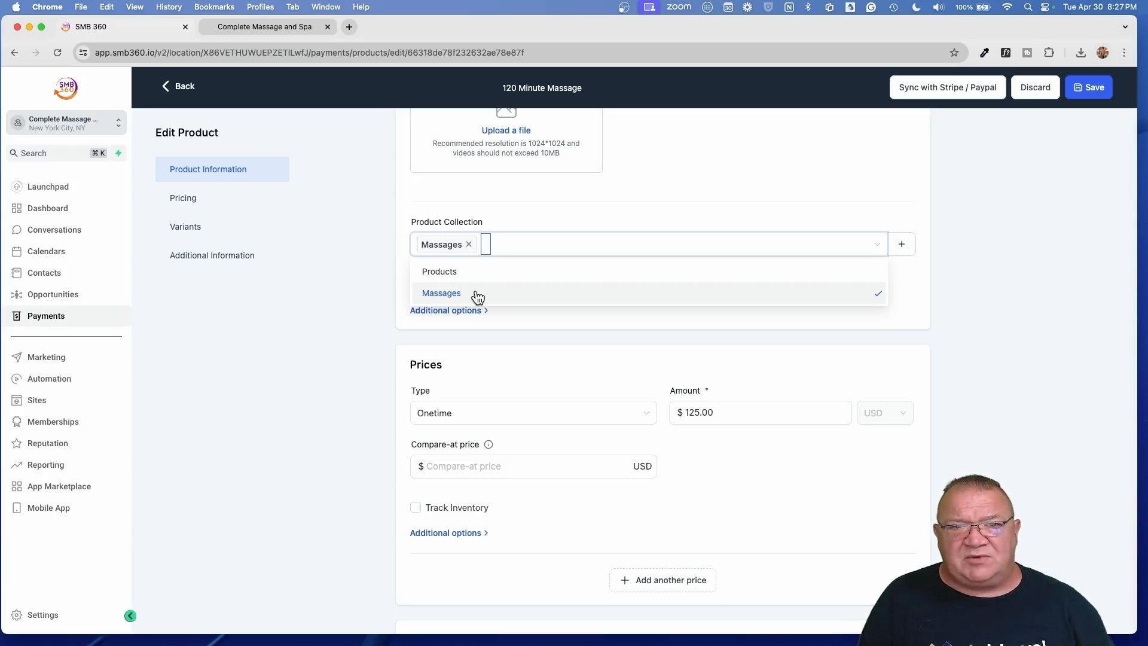
click(562, 218)
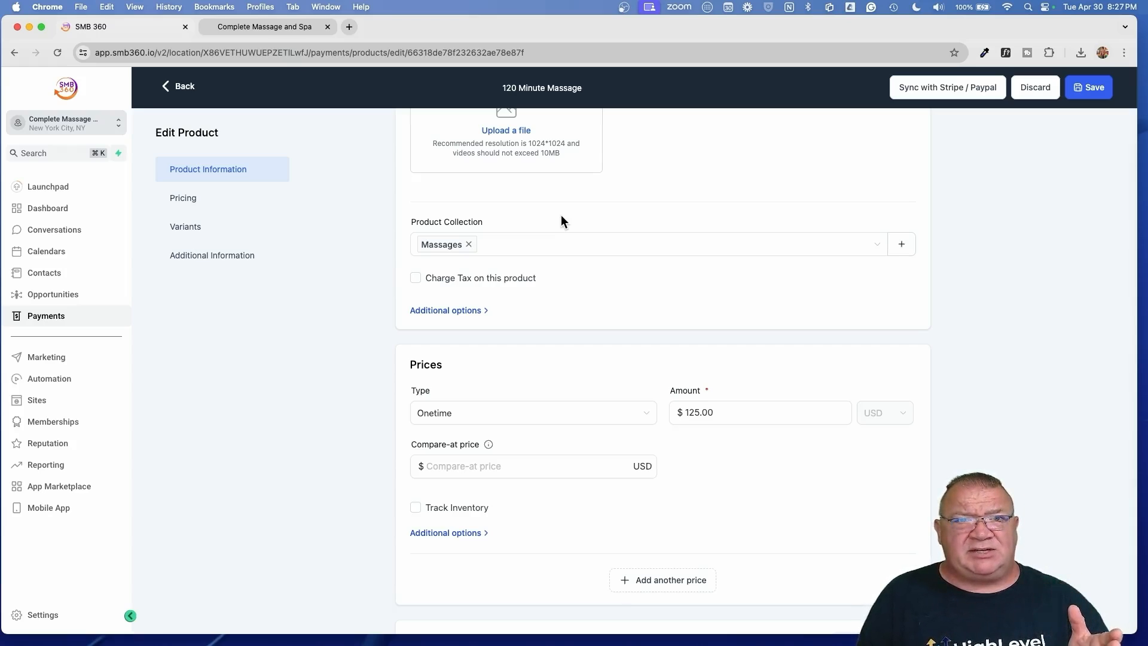
scroll(561, 214, down, 2)
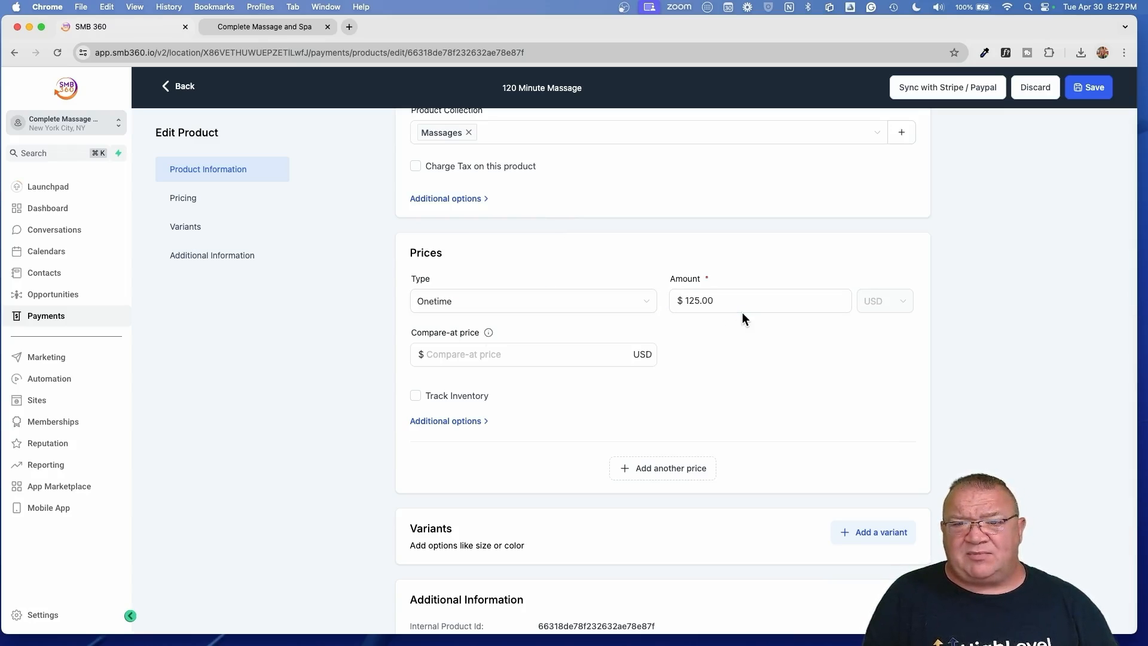
- Keep the 120 Minute Massage price type as a one-time charge
click(565, 300)
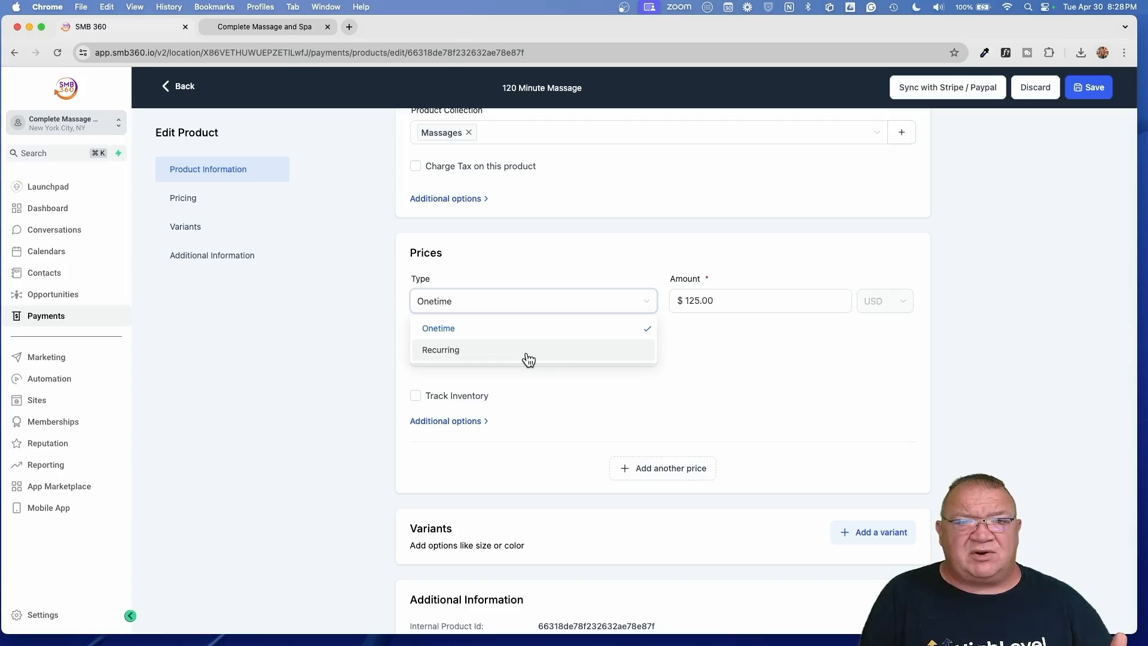
click(532, 269)
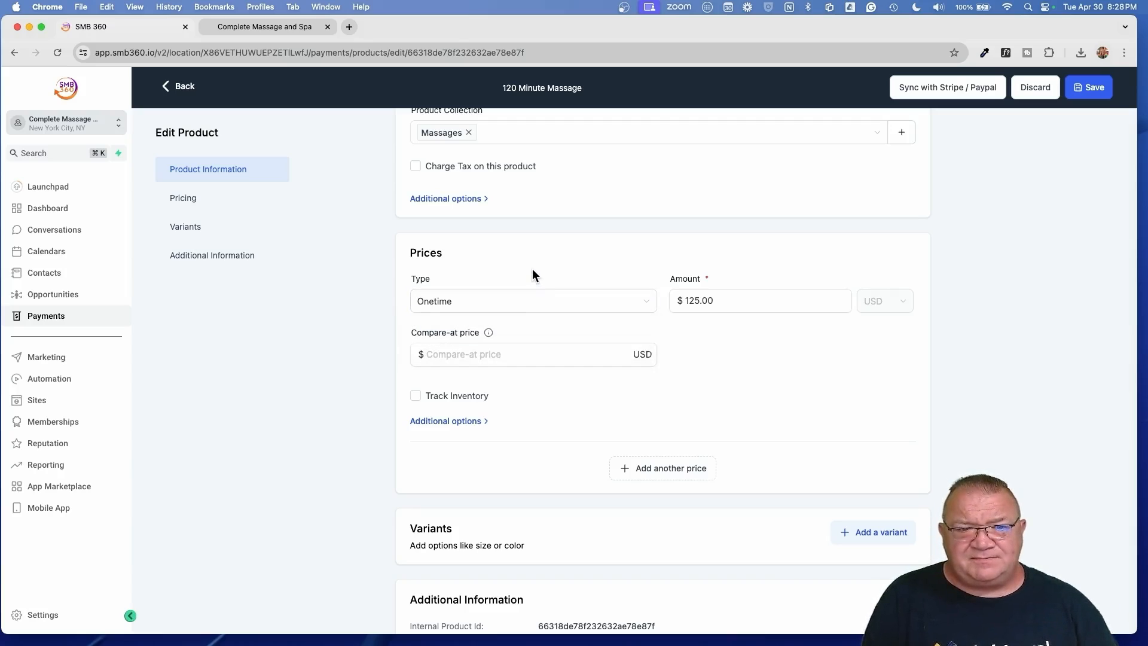
scroll(625, 397, down, 5)
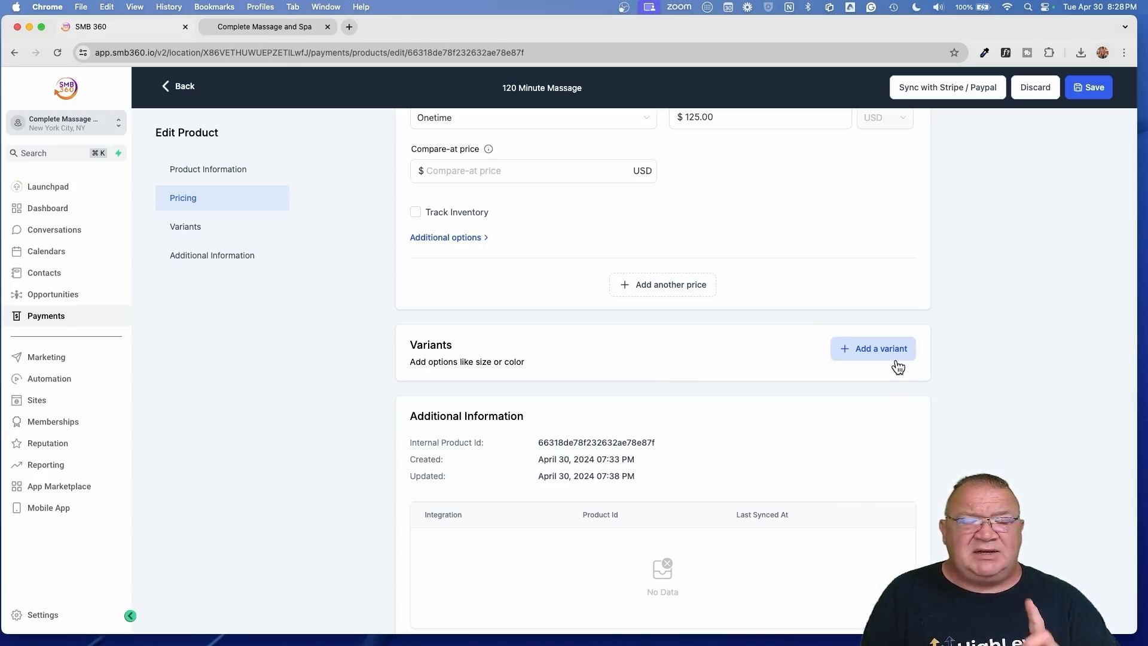
- Return to the Products list and open 60 Minute Massage for editing
scroll(897, 365, down, 2)
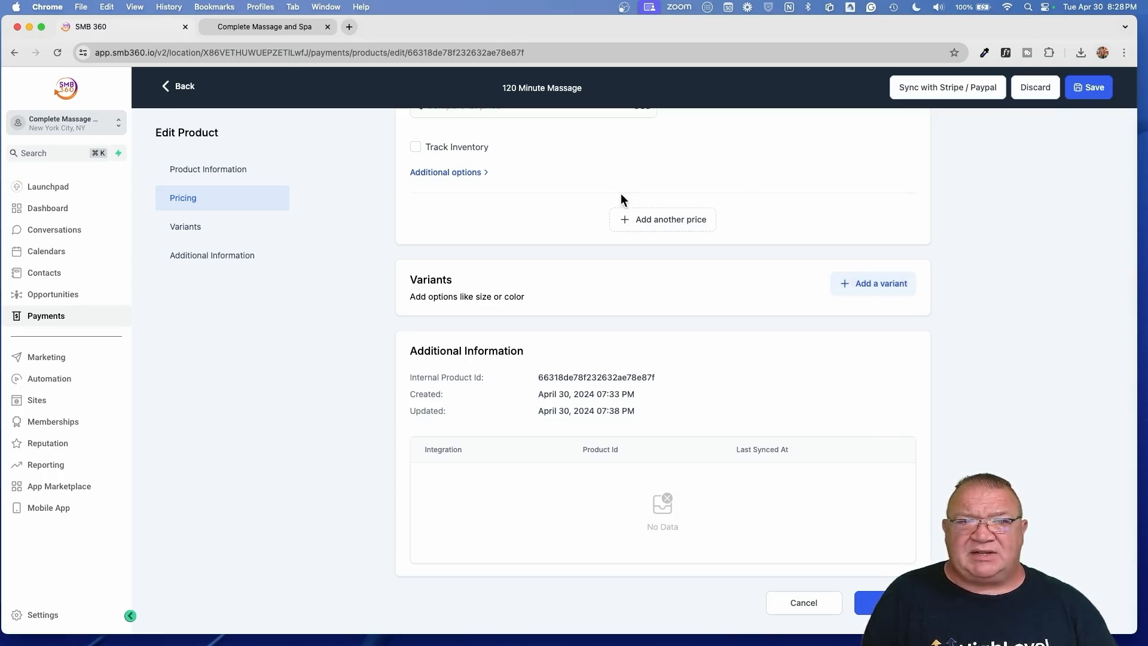
click(184, 86)
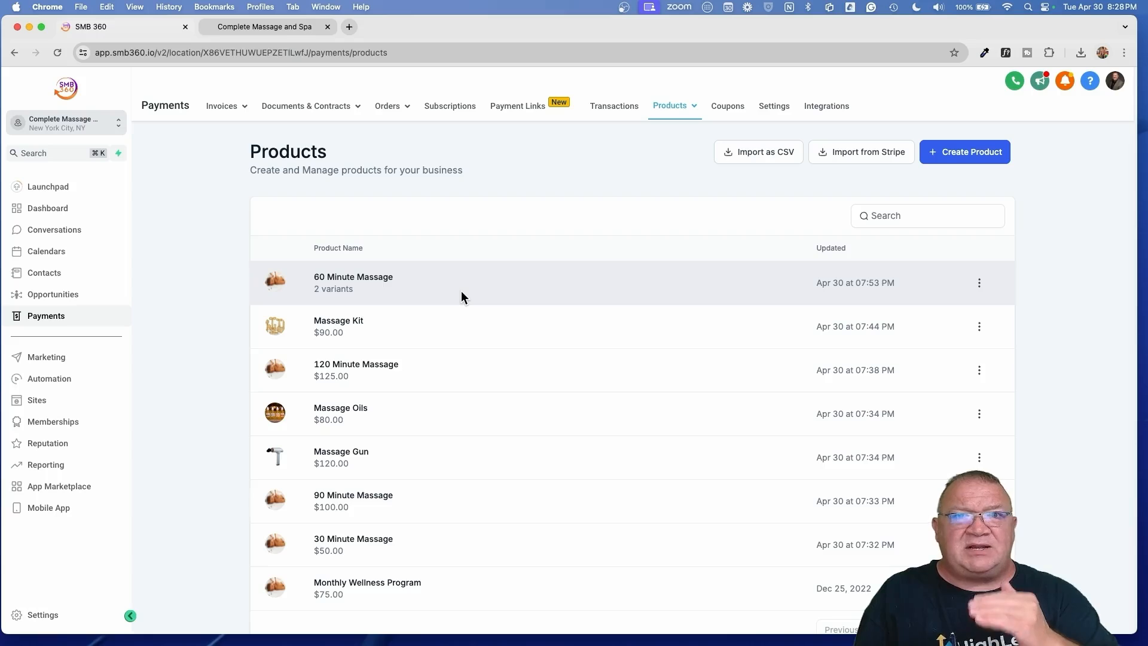
click(367, 281)
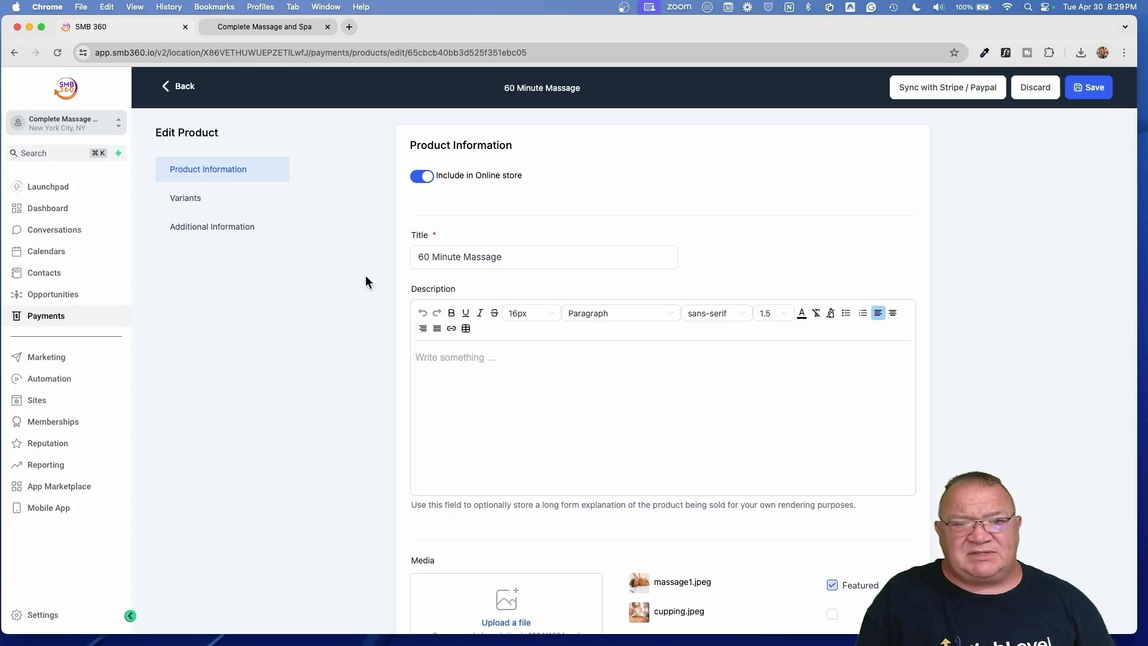
scroll(925, 453, down, 3)
scroll(925, 453, down, 1)
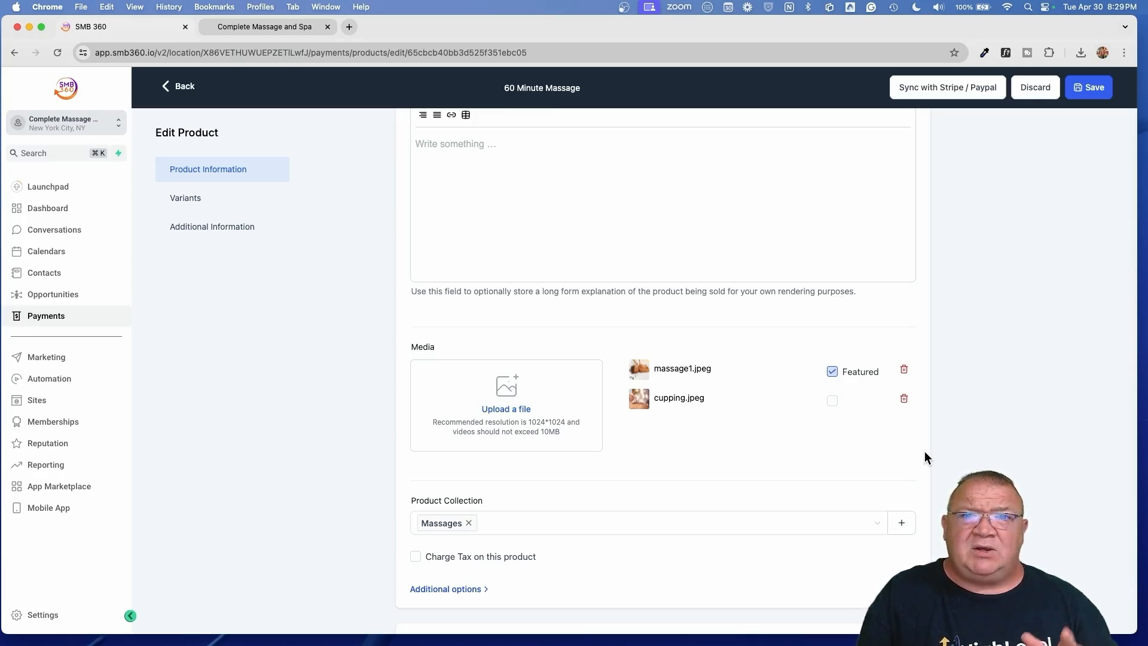
scroll(674, 391, up, 3)
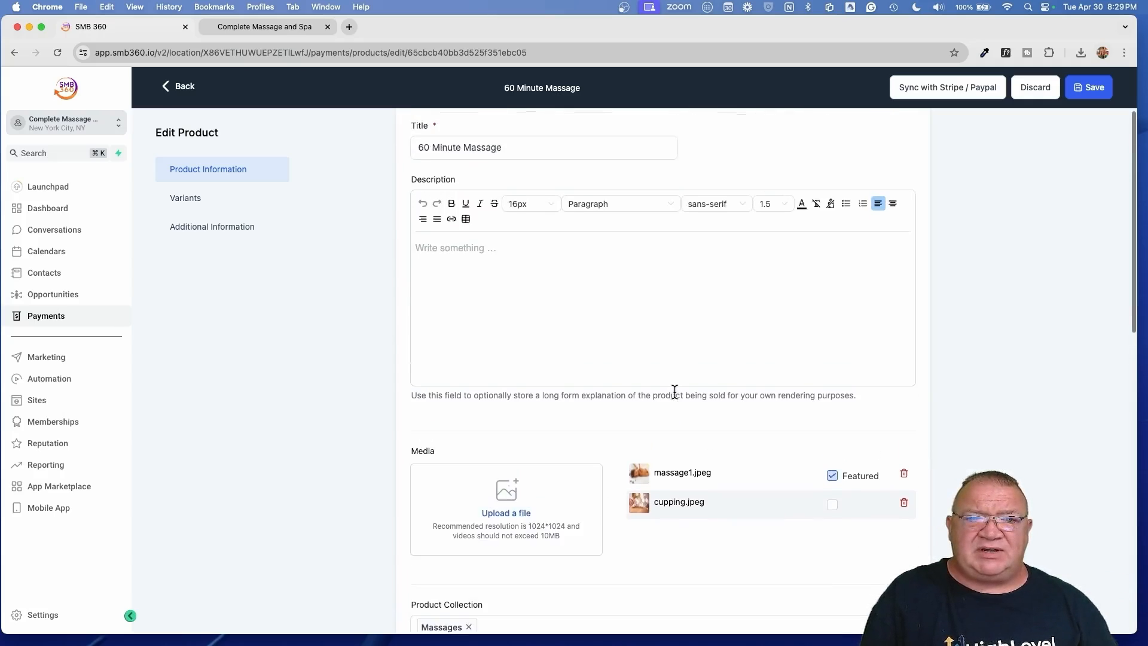
scroll(674, 392, down, 5)
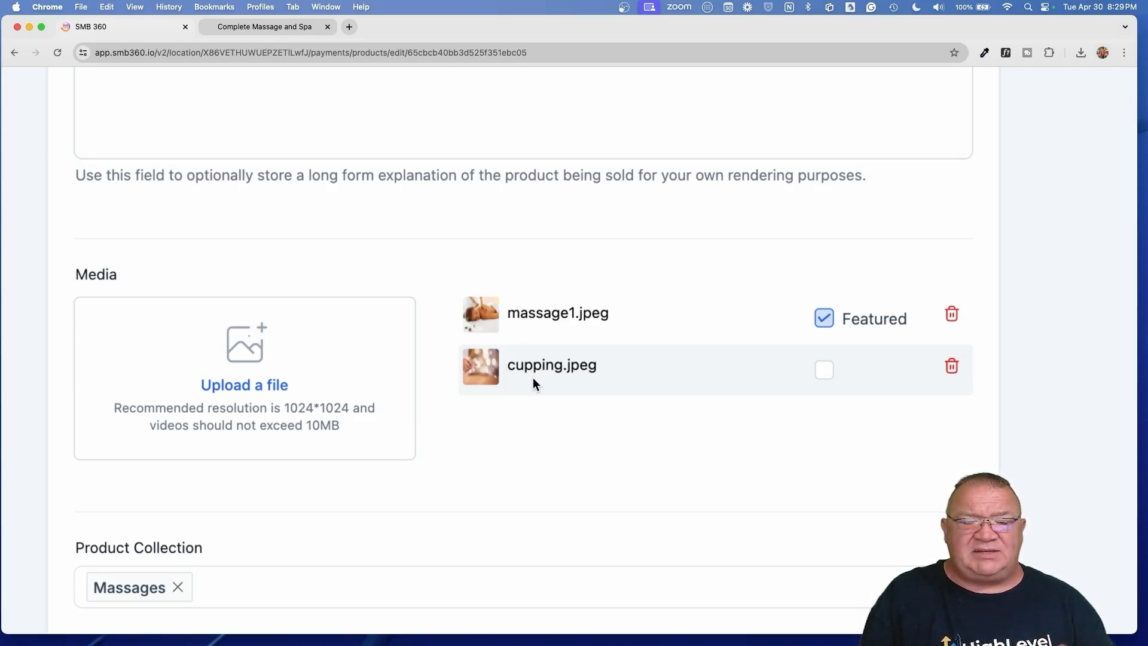
- Check the variants, Without Cupping $75.00 and With Cupping $125.00, then go back to Products
scroll(533, 378, down, 4)
scroll(263, 431, down, 5)
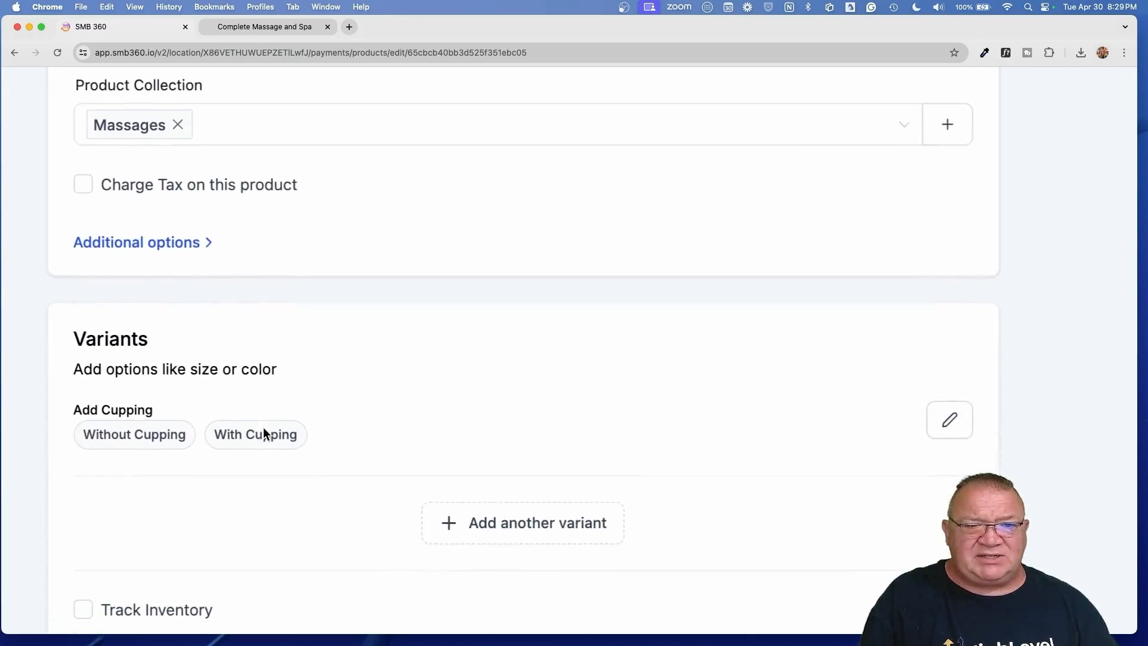
scroll(263, 427, down, 3)
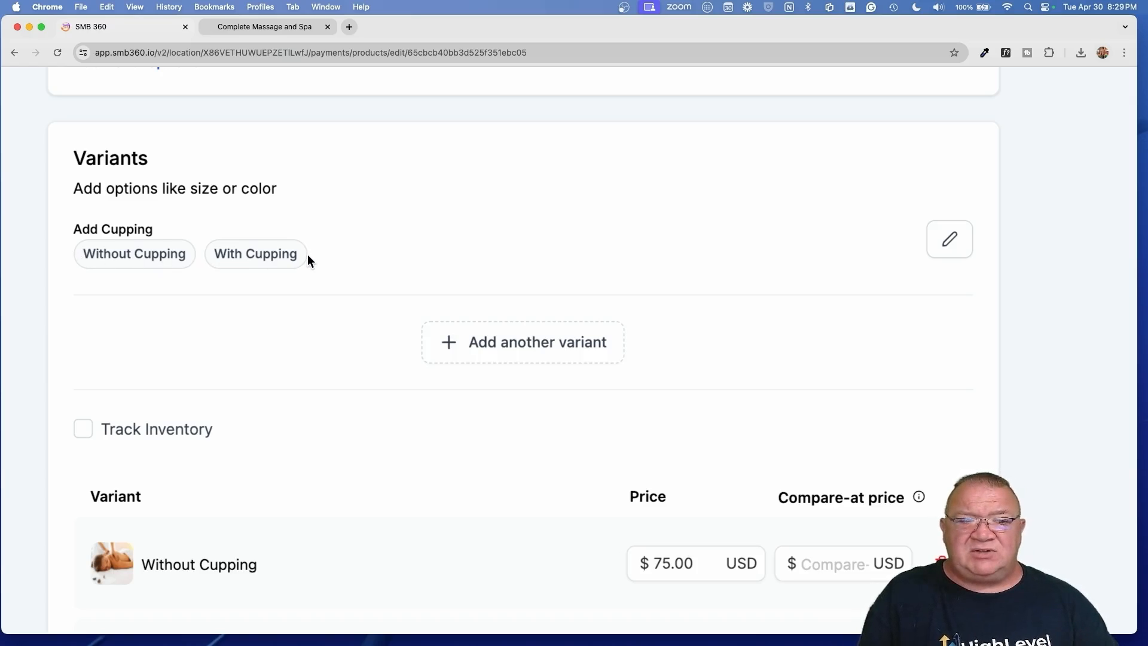
scroll(309, 258, down, 3)
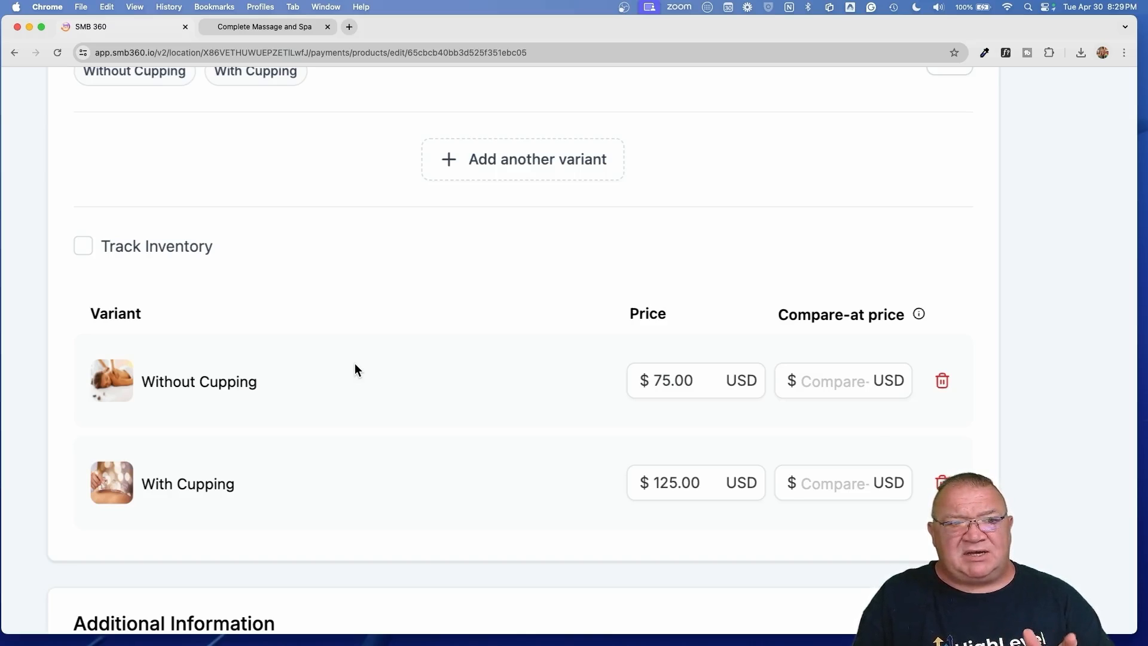
scroll(354, 368, down, 3)
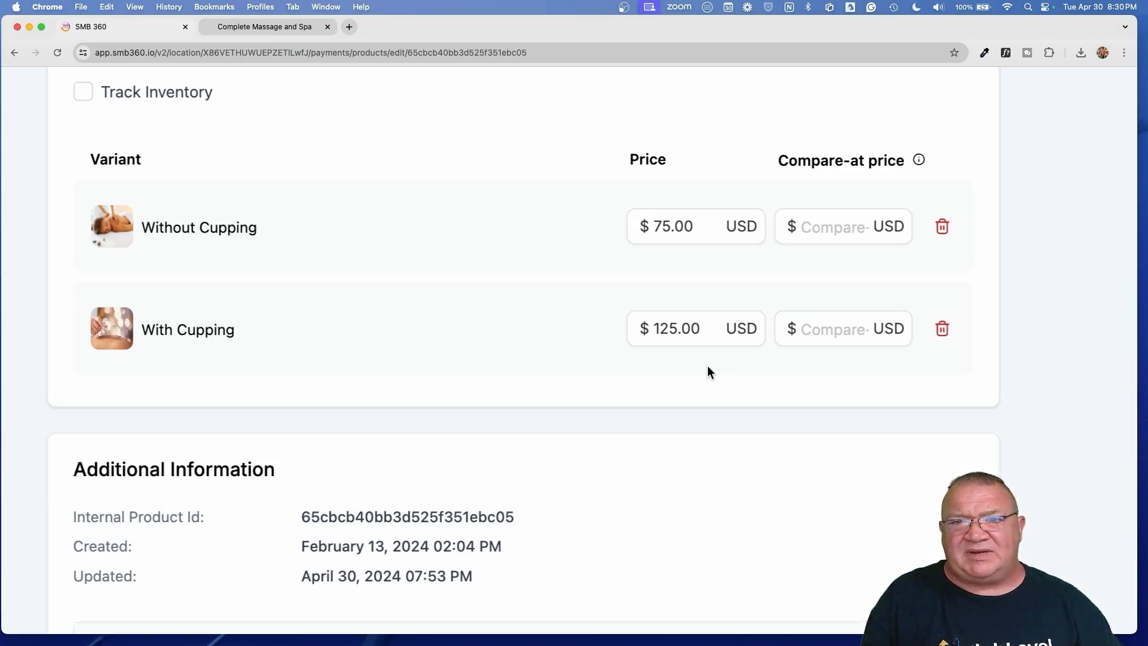
scroll(708, 364, down, 5)
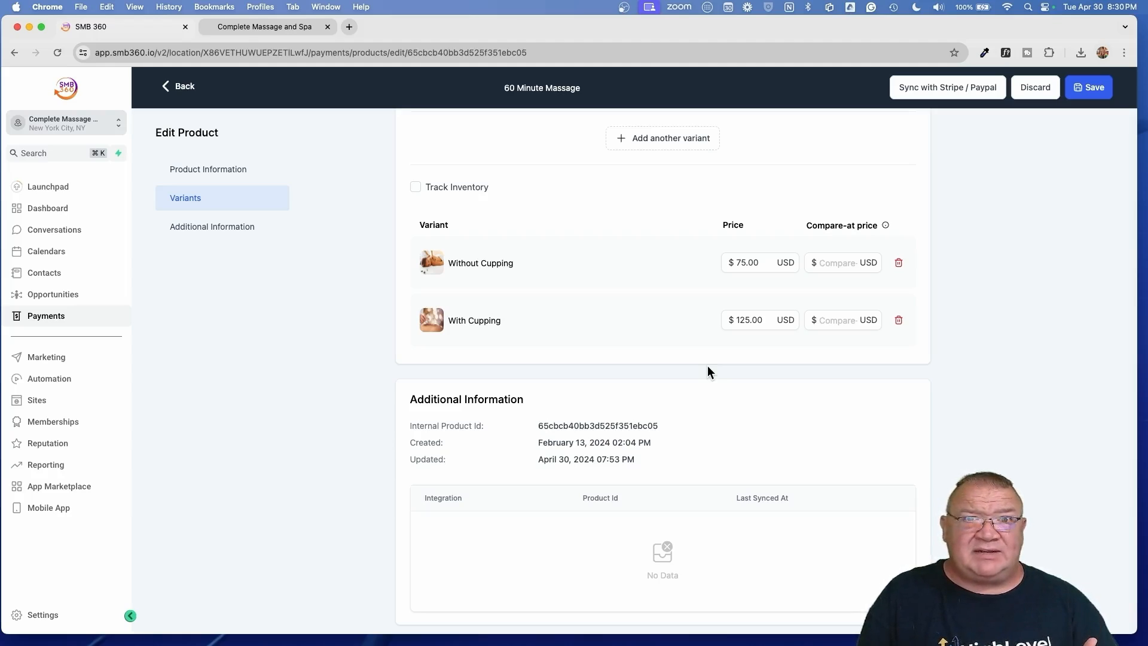
scroll(708, 364, up, 10)
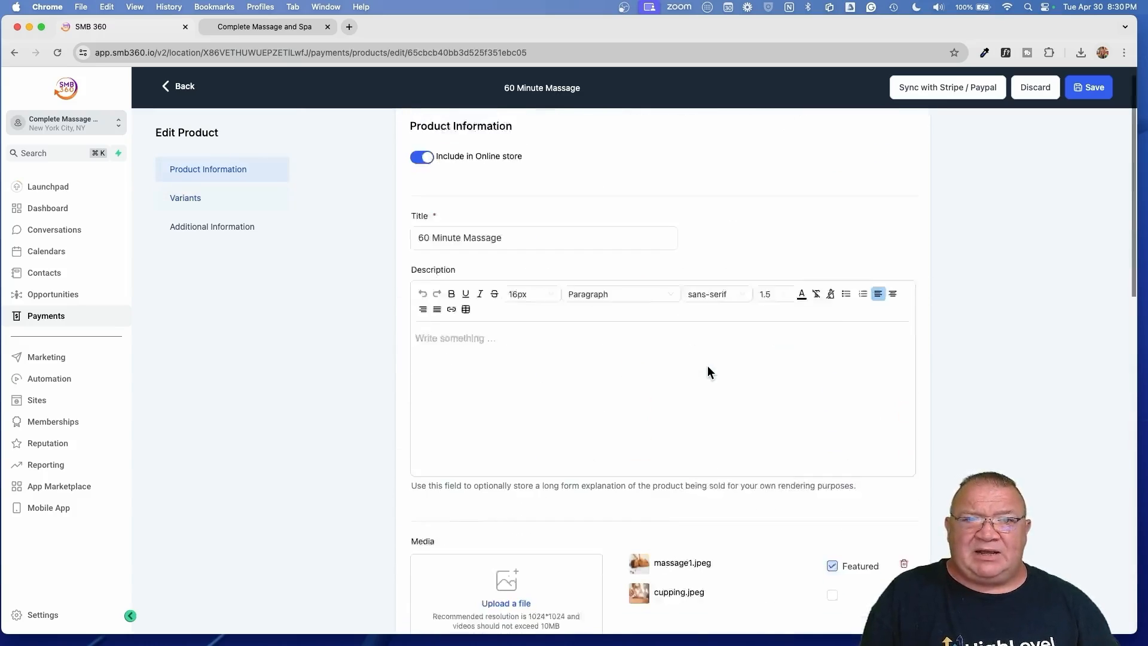
click(178, 85)
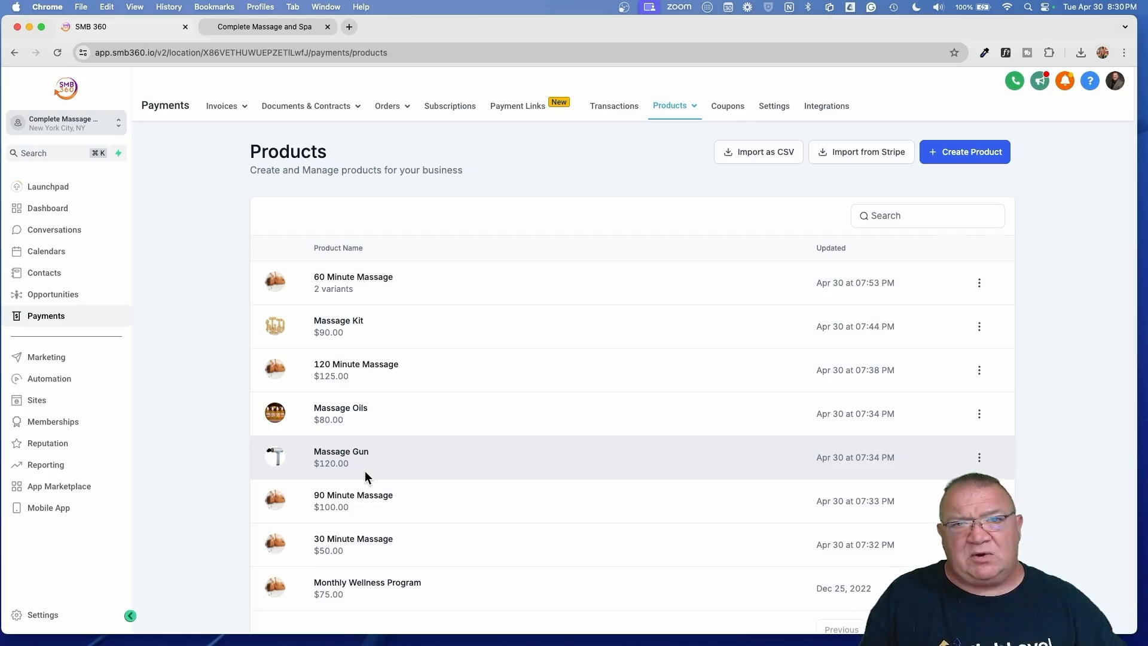
- Go to Sites > Websites, open Complete Massage and Spa, and edit its Home page
click(37, 400)
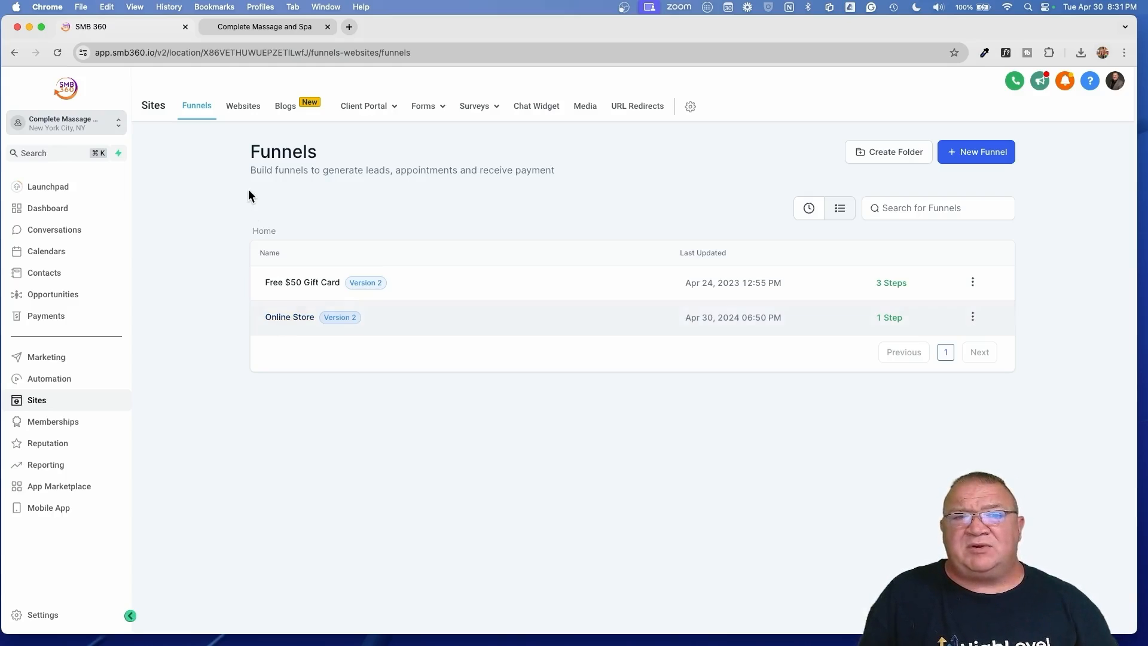
click(246, 109)
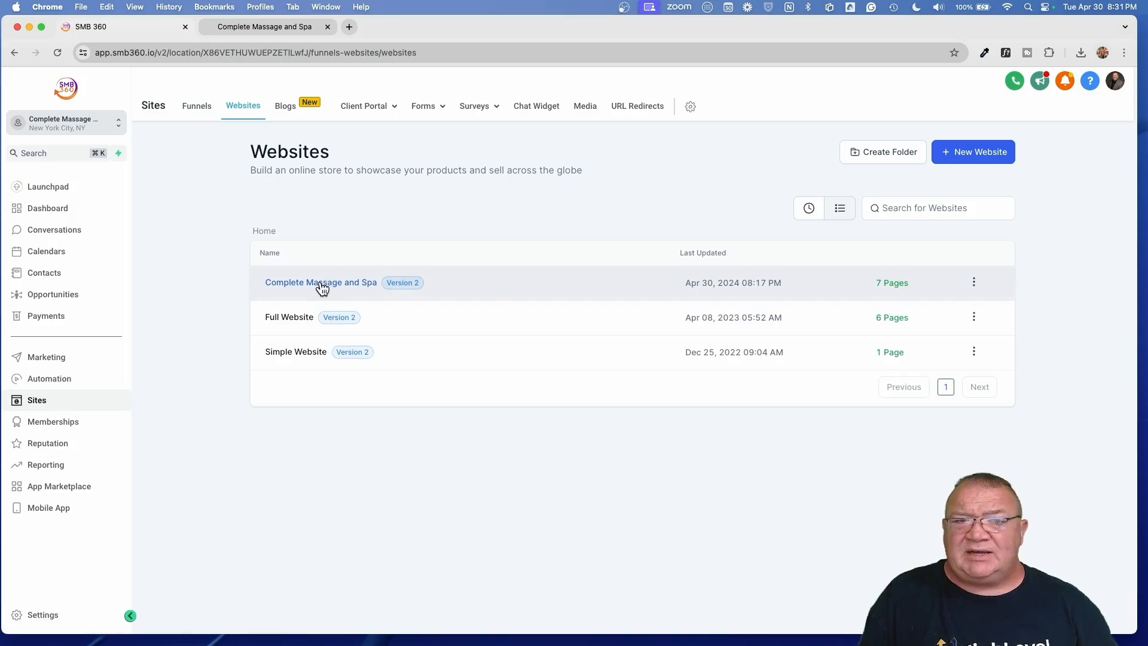
click(322, 286)
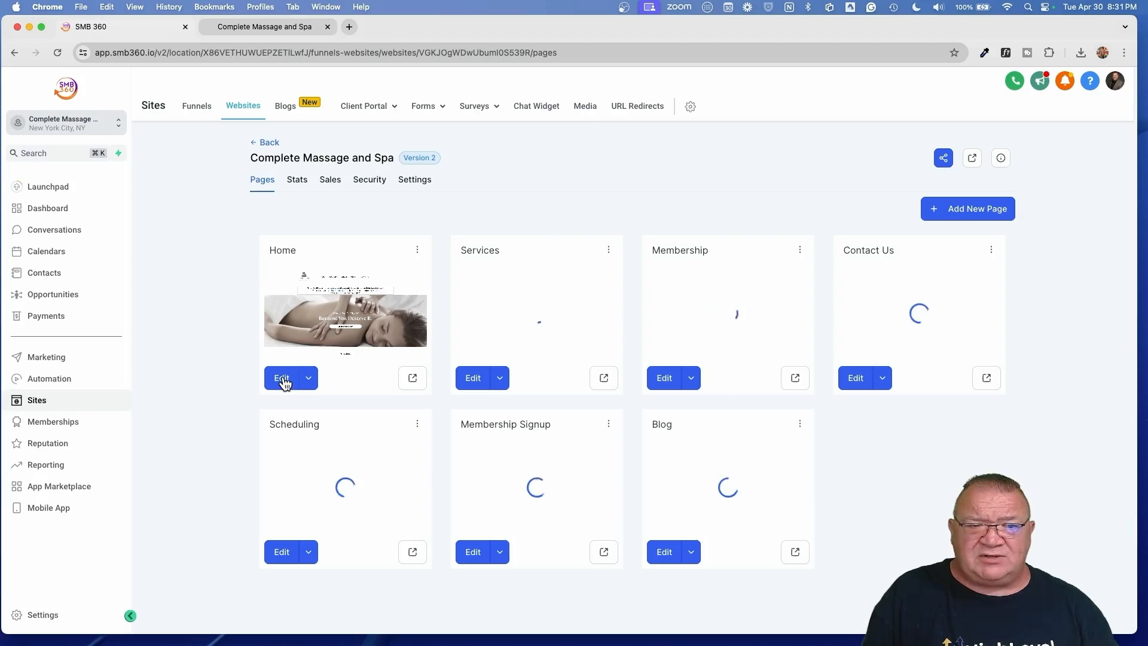
click(282, 377)
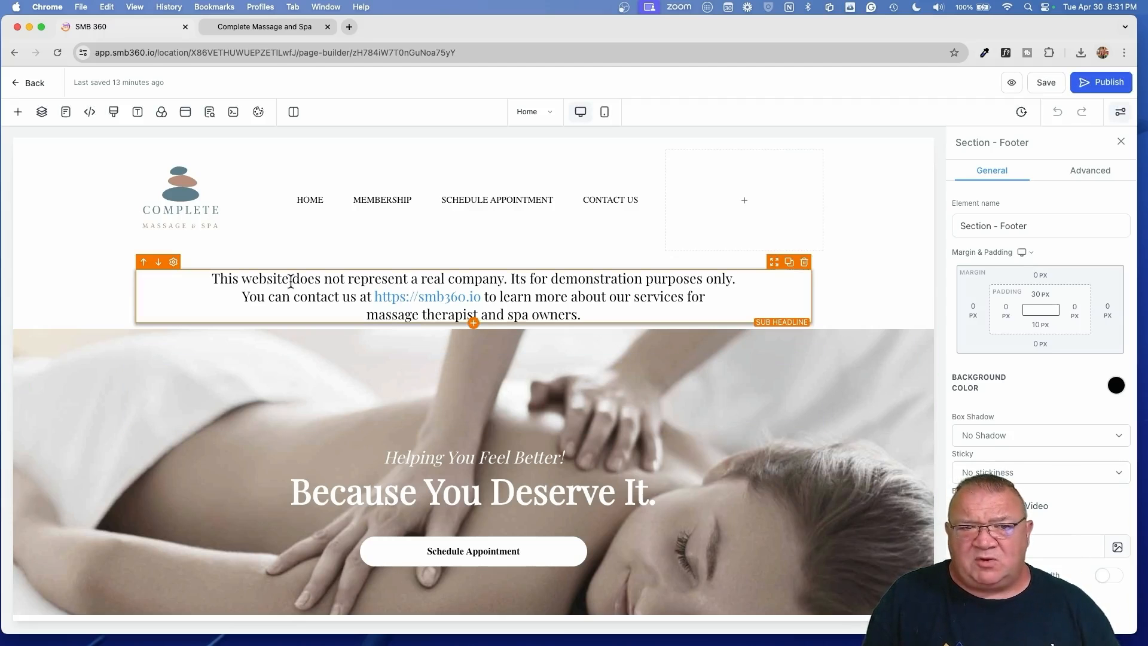
- Add an online store to the spa site, creating a Products List page with $99.9 sample products
click(19, 114)
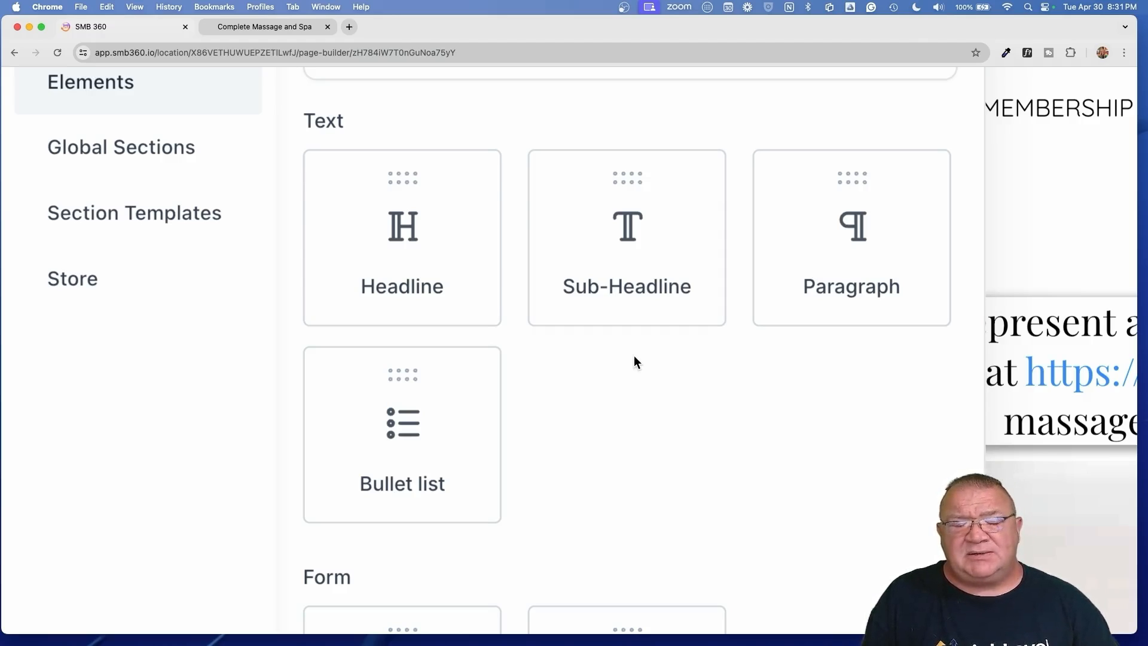
click(138, 272)
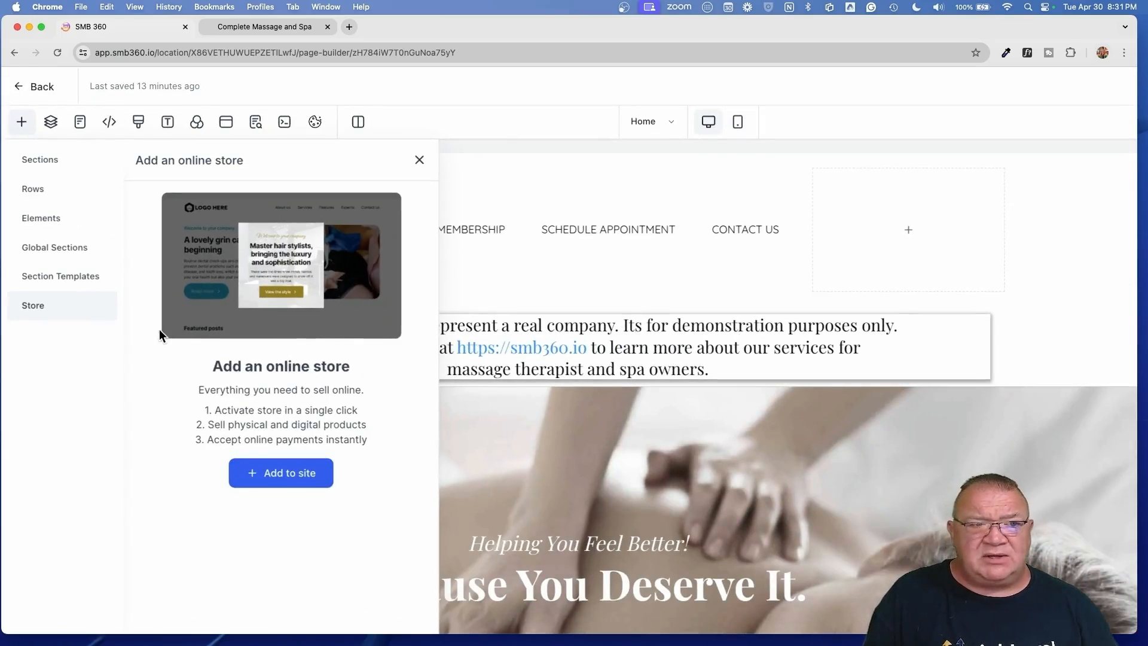
click(289, 482)
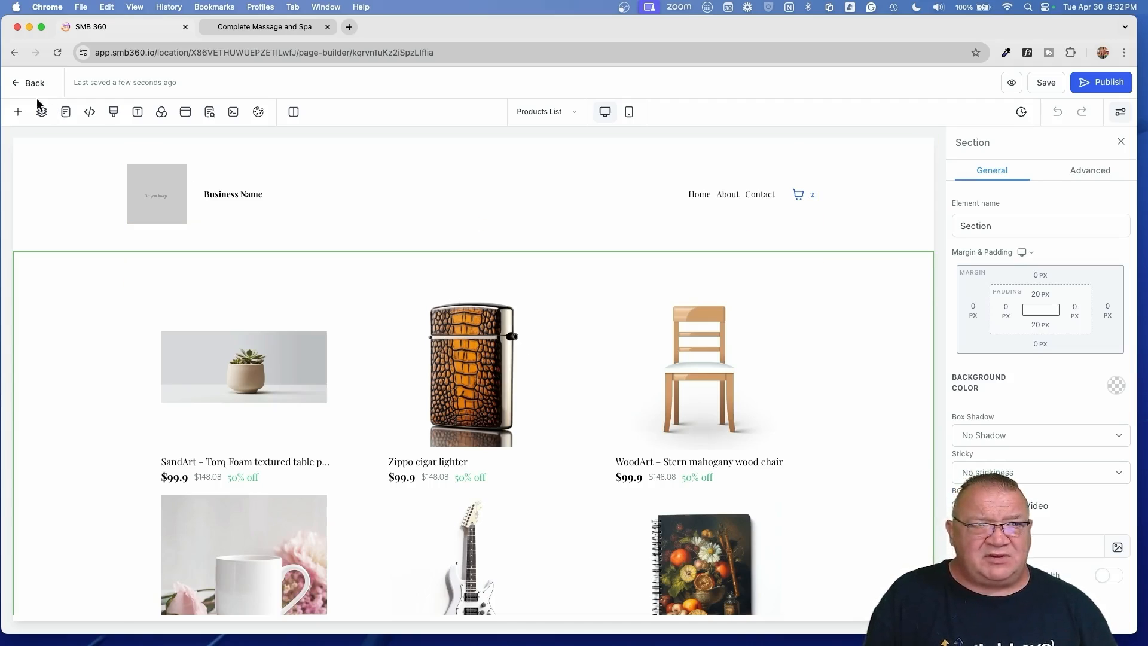
- Go back to the Pages grid and inspect the new Products List, Product details, Cart, Checkout and Thank you! pages
click(27, 84)
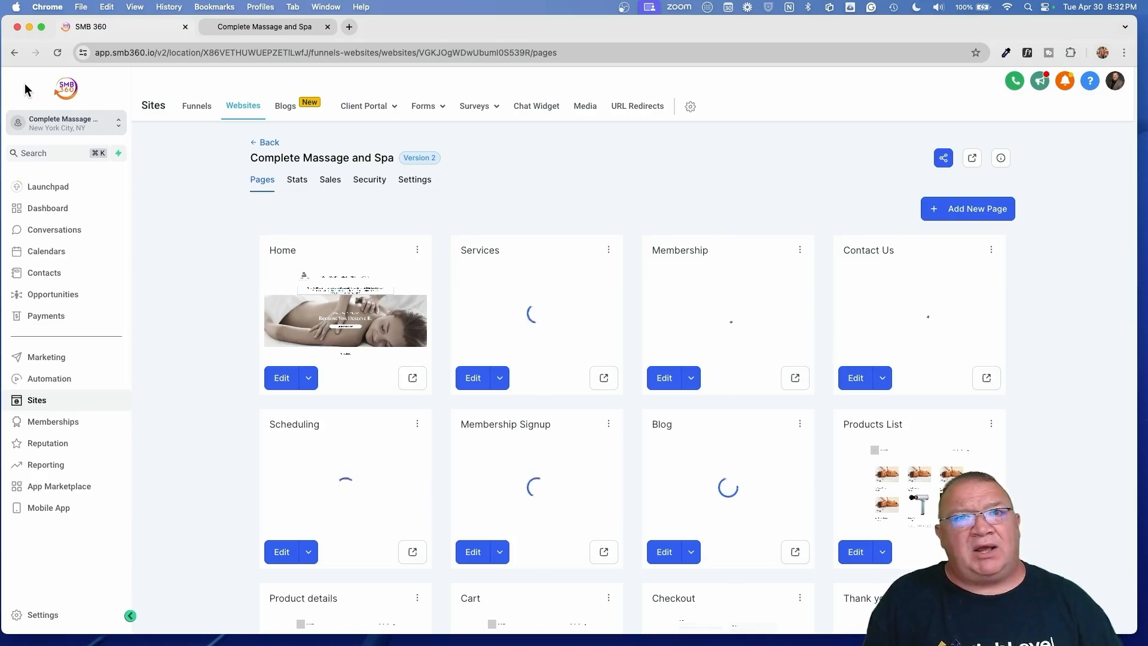
scroll(765, 370, down, 3)
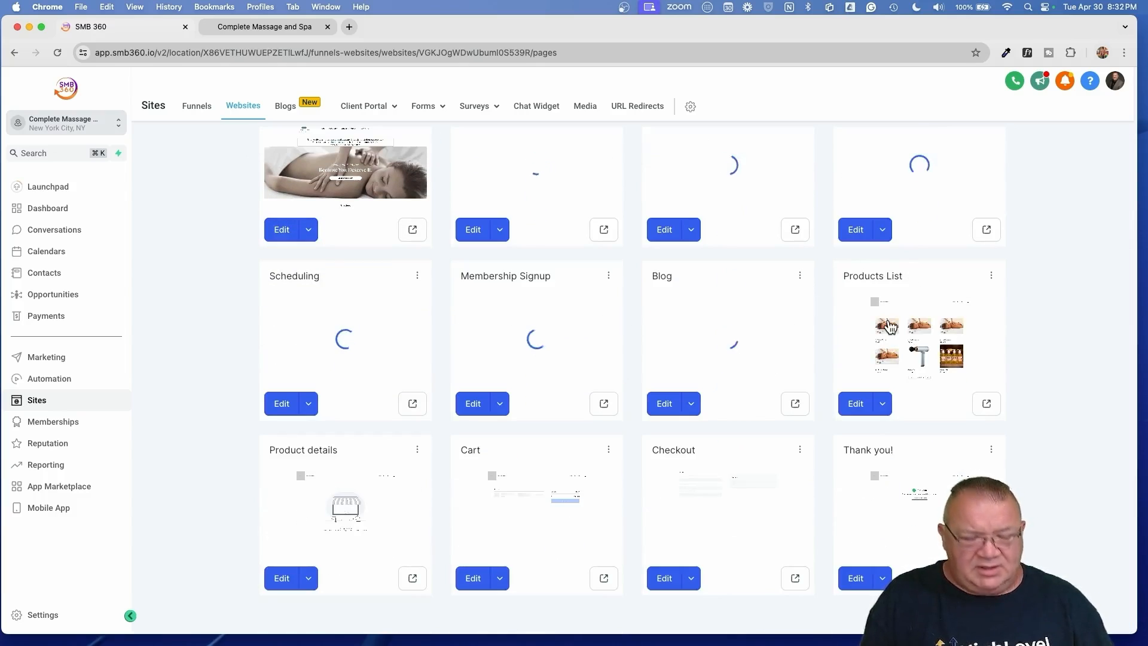
scroll(889, 323, up, 5)
scroll(888, 323, right, 5)
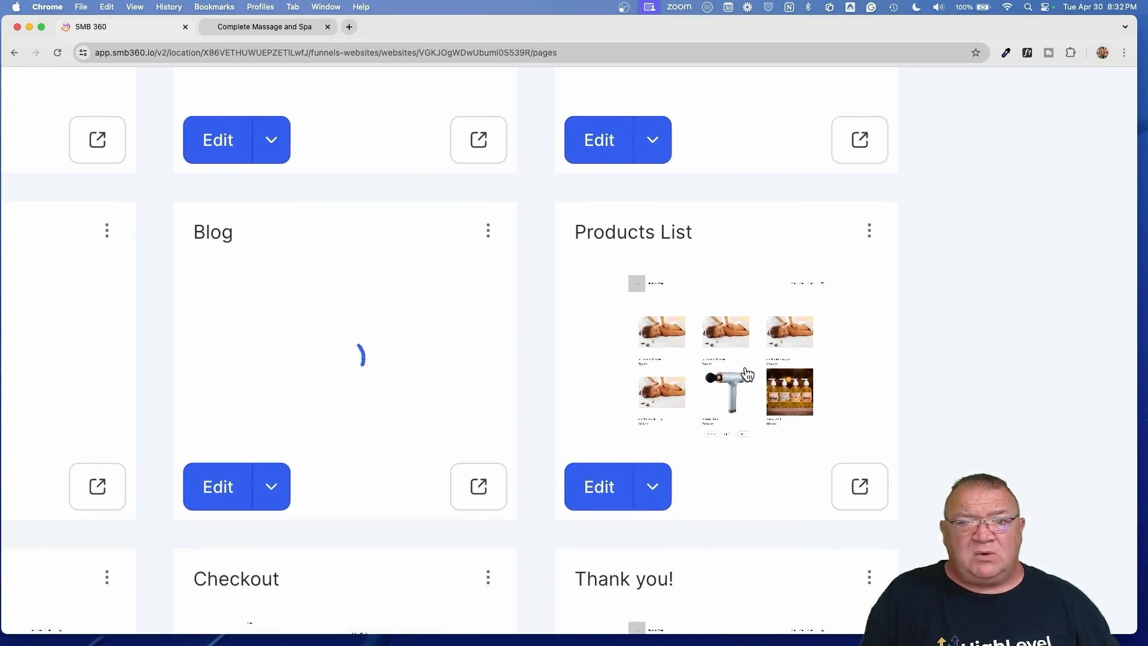
scroll(747, 374, left, 15)
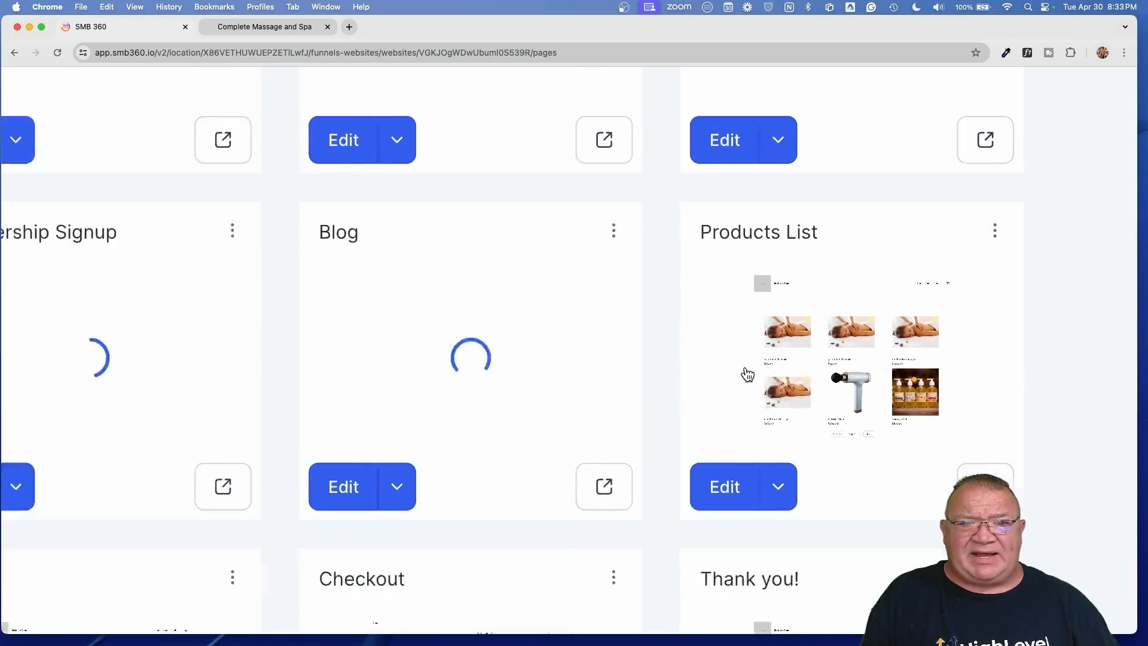
scroll(747, 374, down, 4)
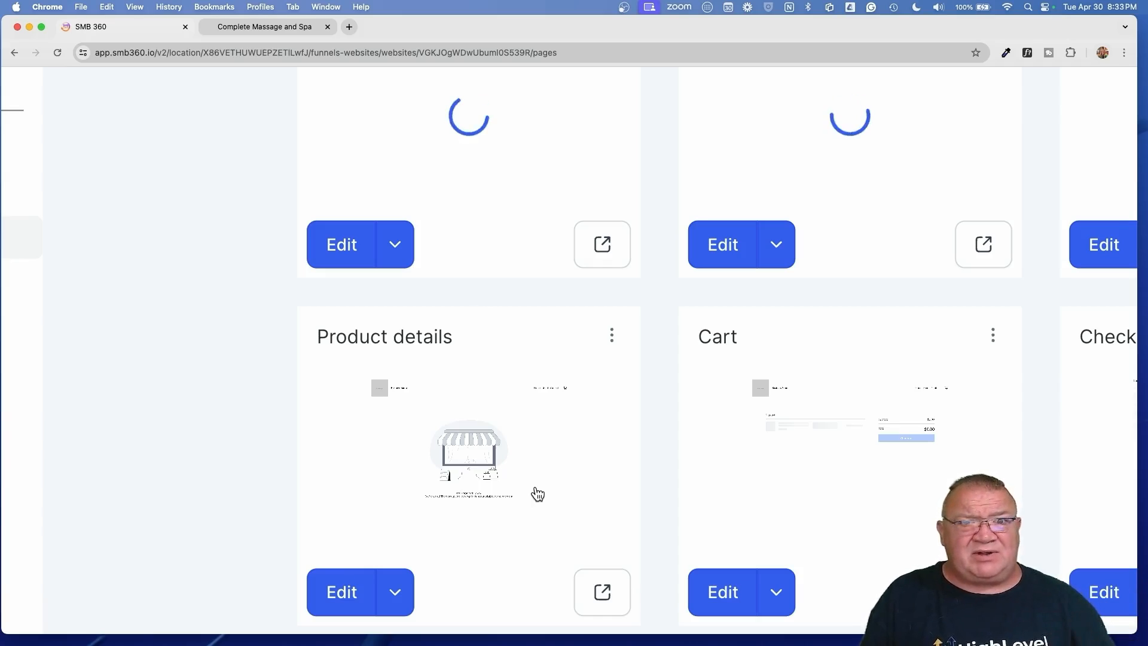
scroll(538, 493, right, 4)
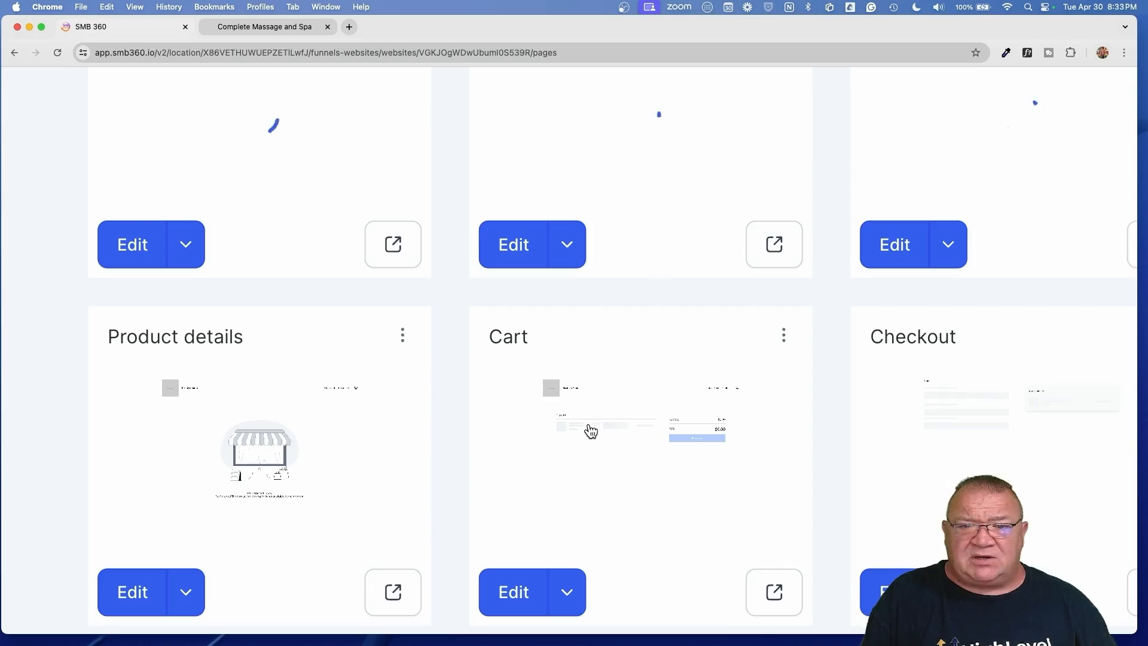
scroll(638, 469, right, 8)
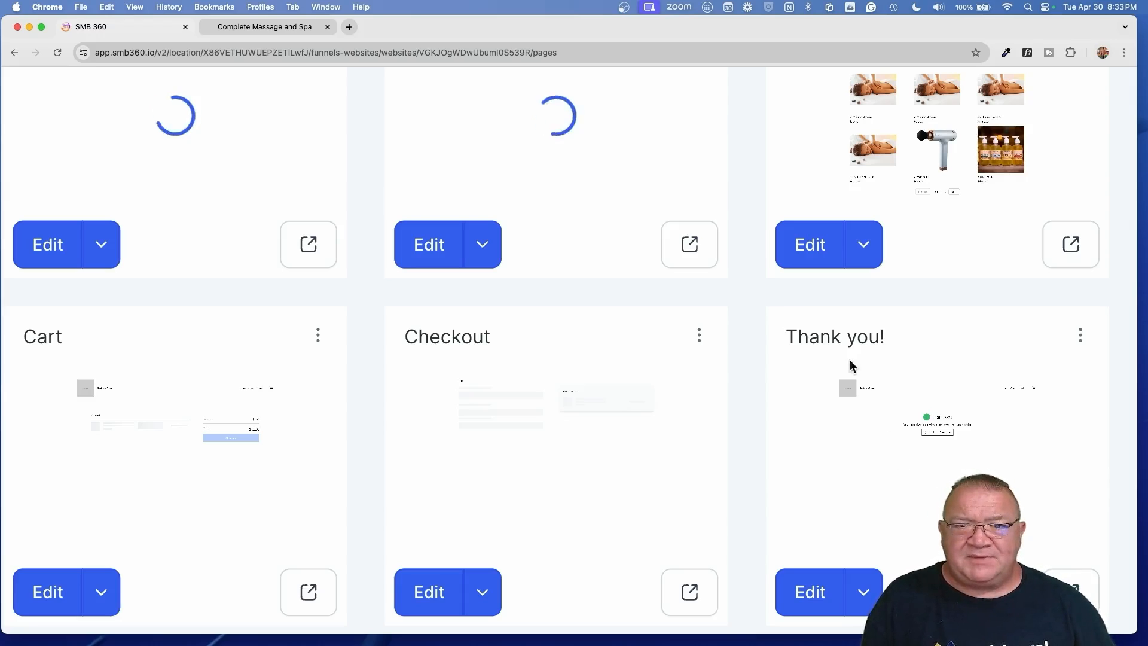
key(super+0)
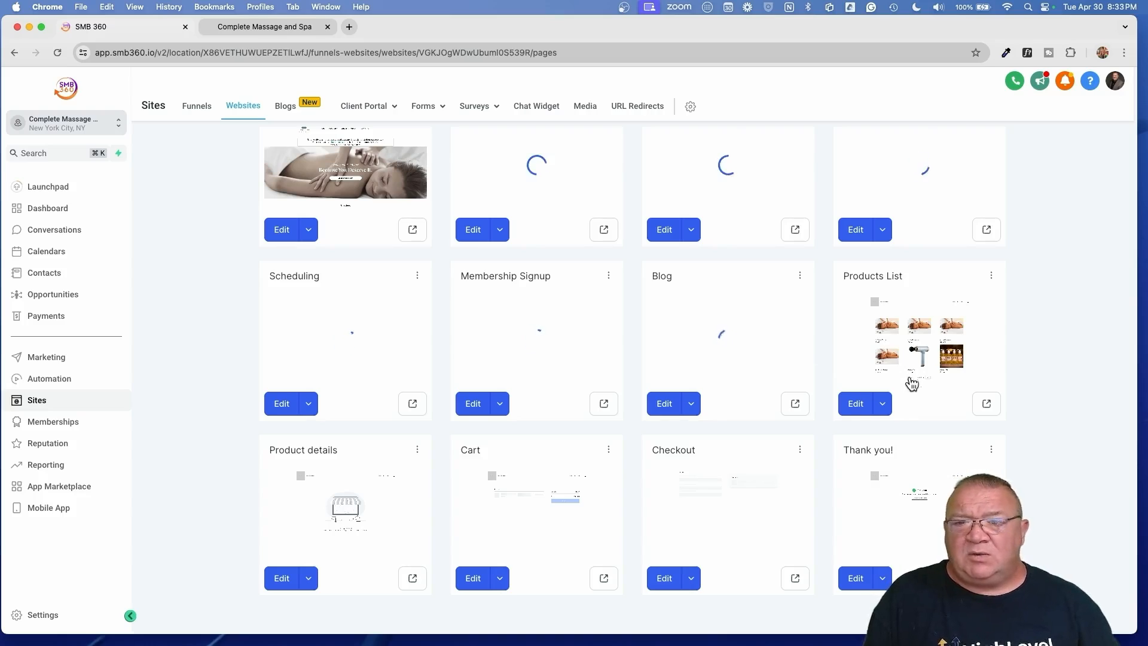
- Glance over the Products List page, then reopen the Home page, whose header now shows a cart
click(856, 404)
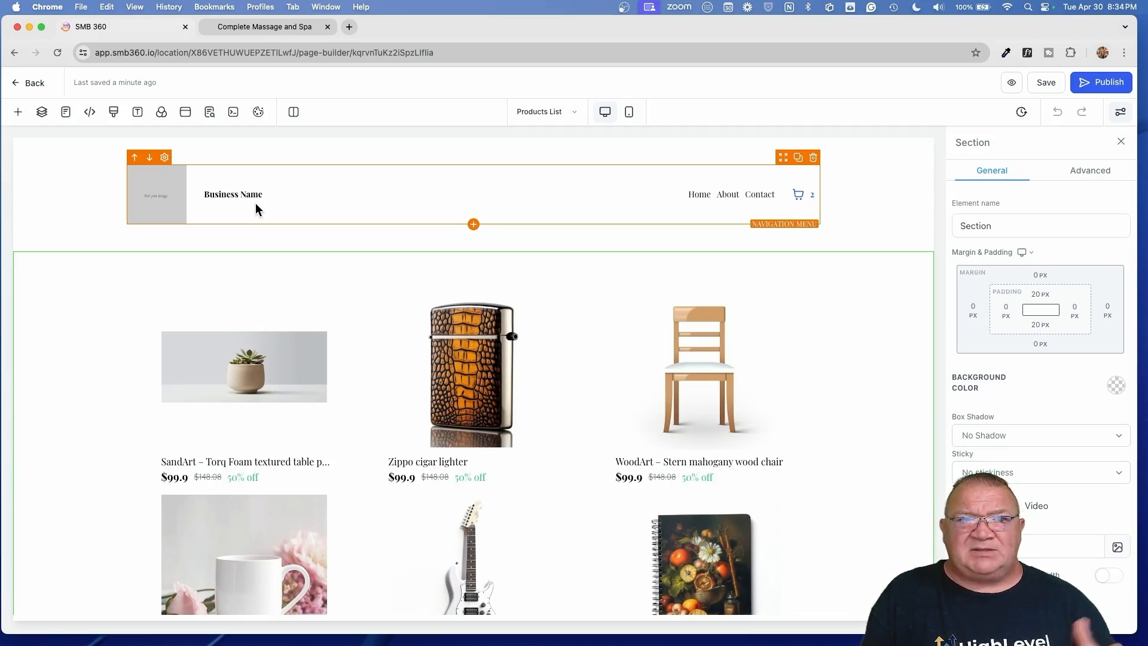
click(29, 84)
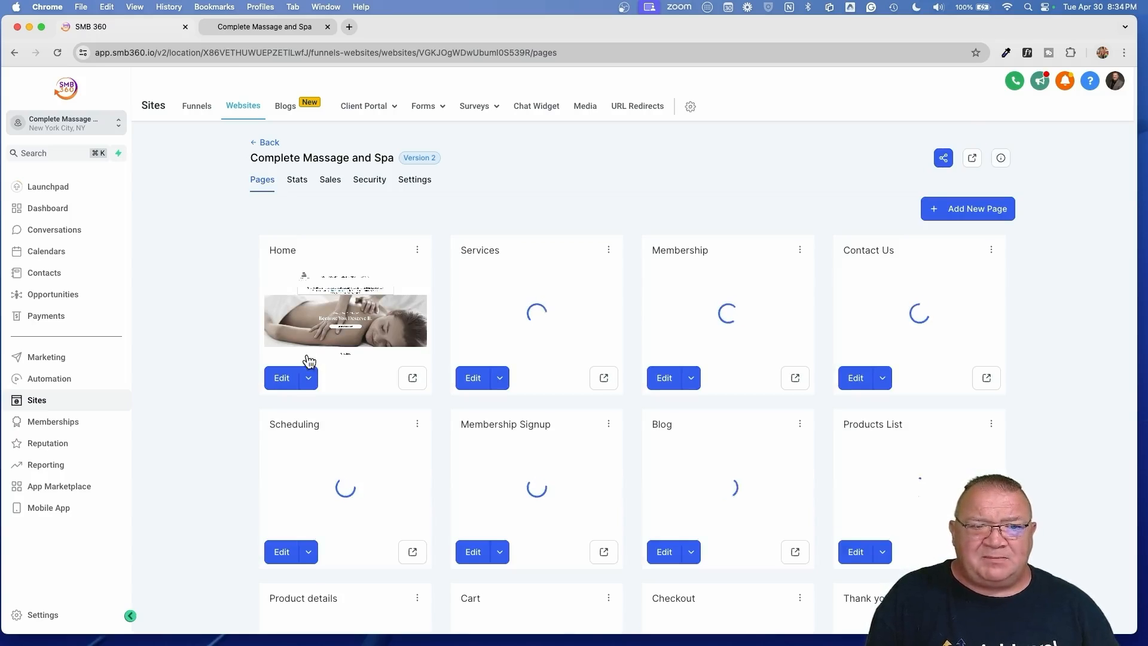
click(282, 378)
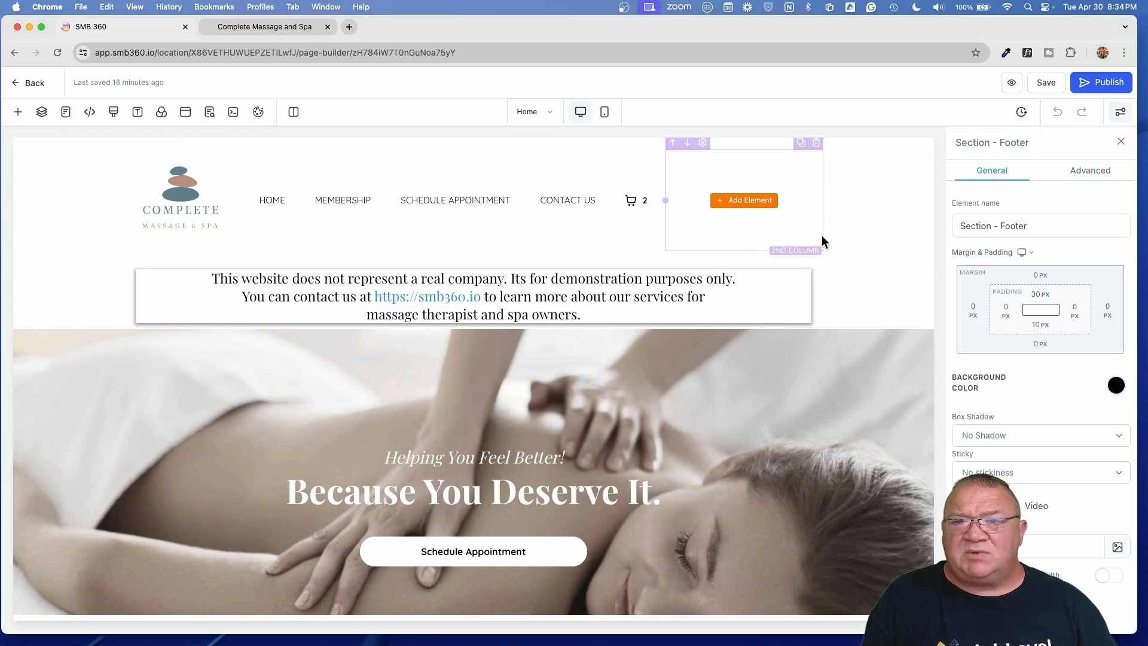
- Save the Home header as the global section 'Header', then save the page and return to Pages
click(902, 224)
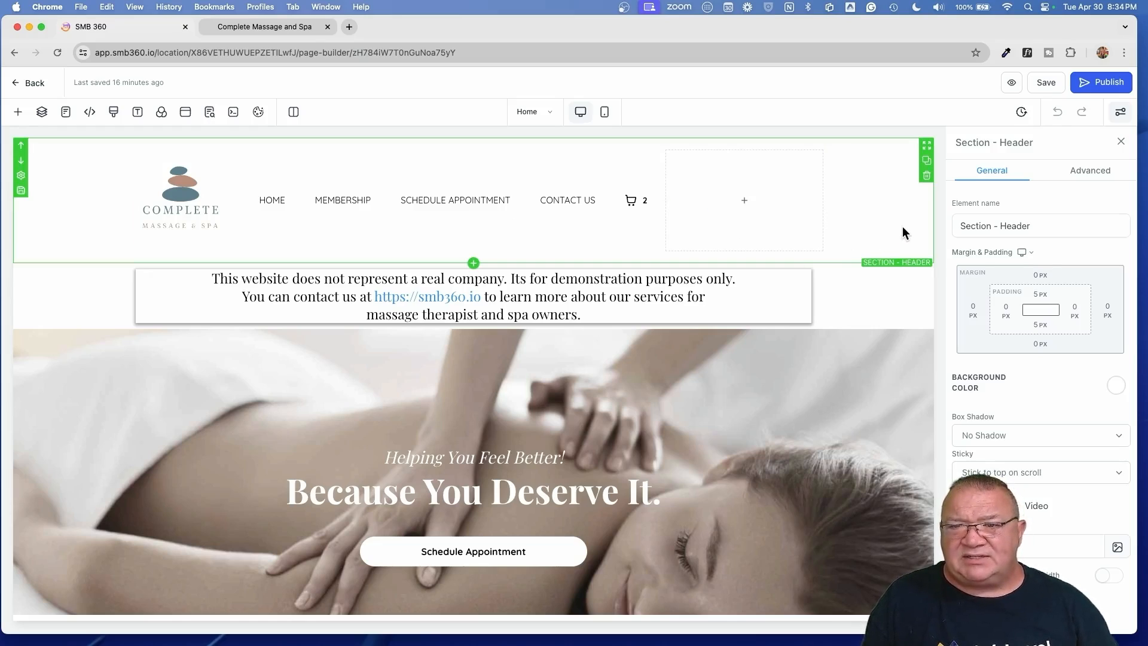
click(21, 191)
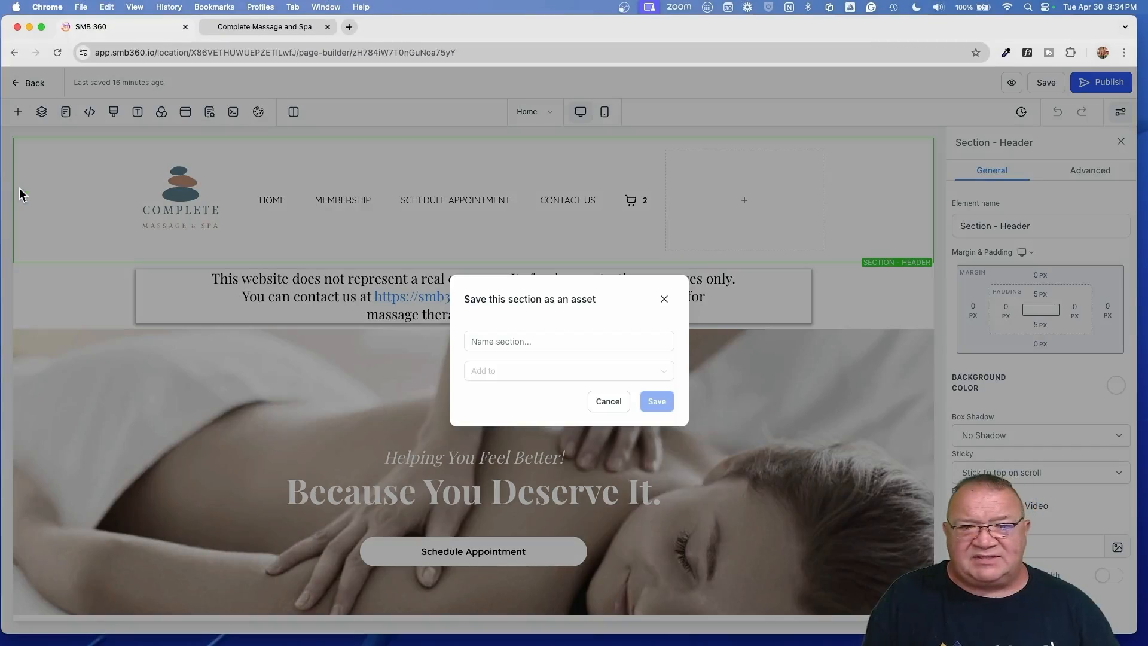
click(511, 339)
text(Header)
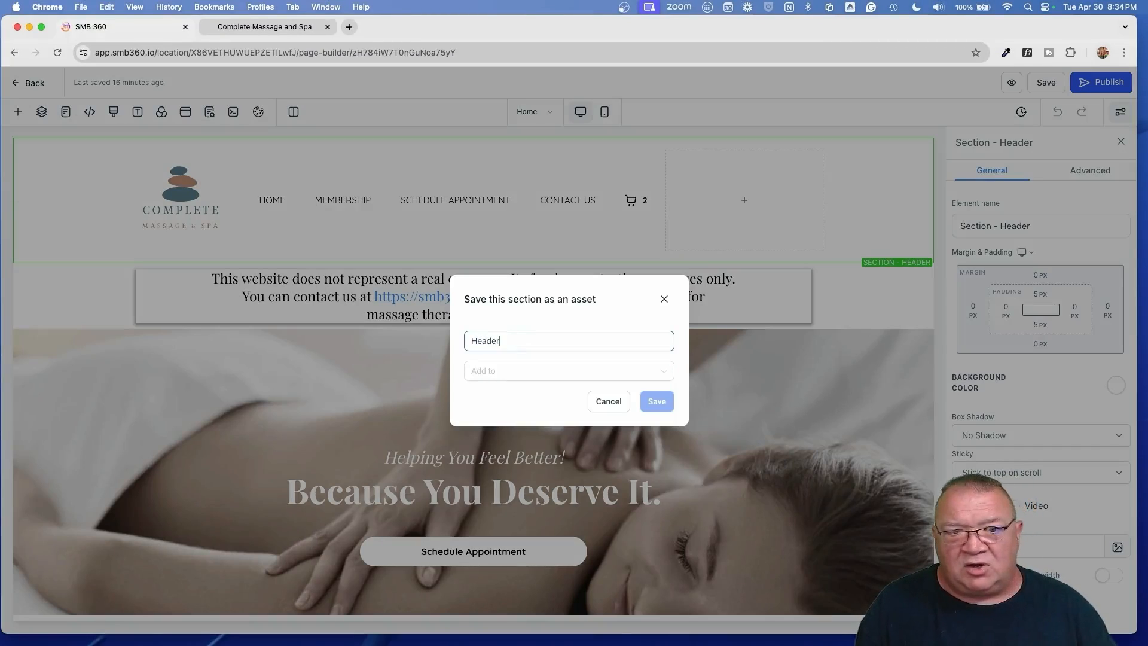
click(598, 374)
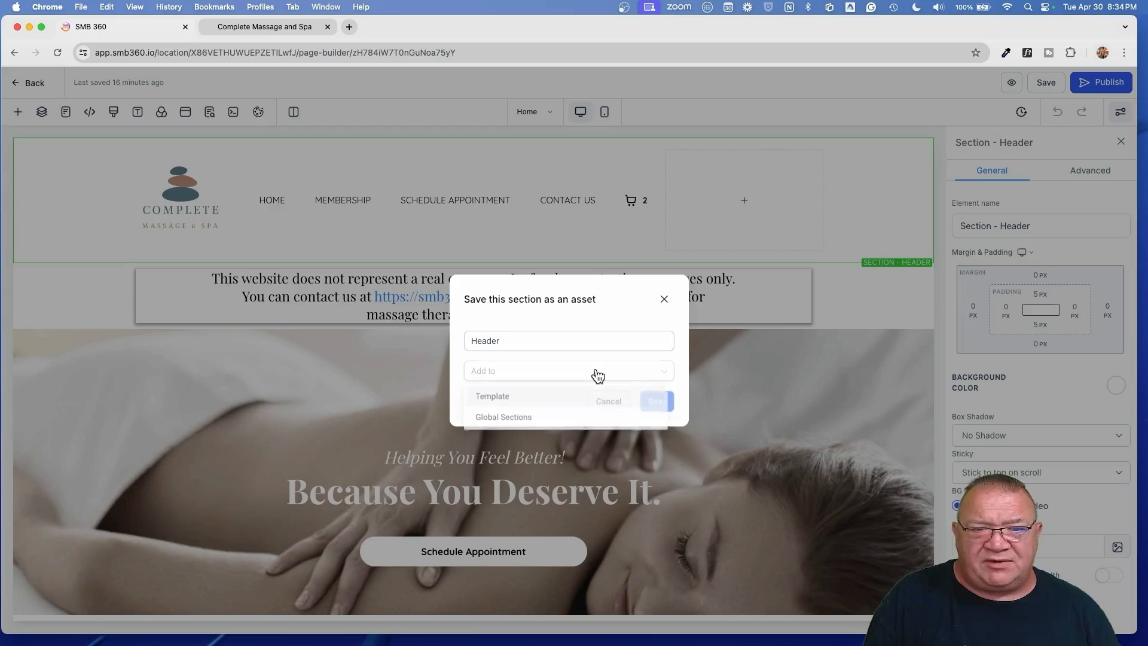
click(523, 419)
click(656, 401)
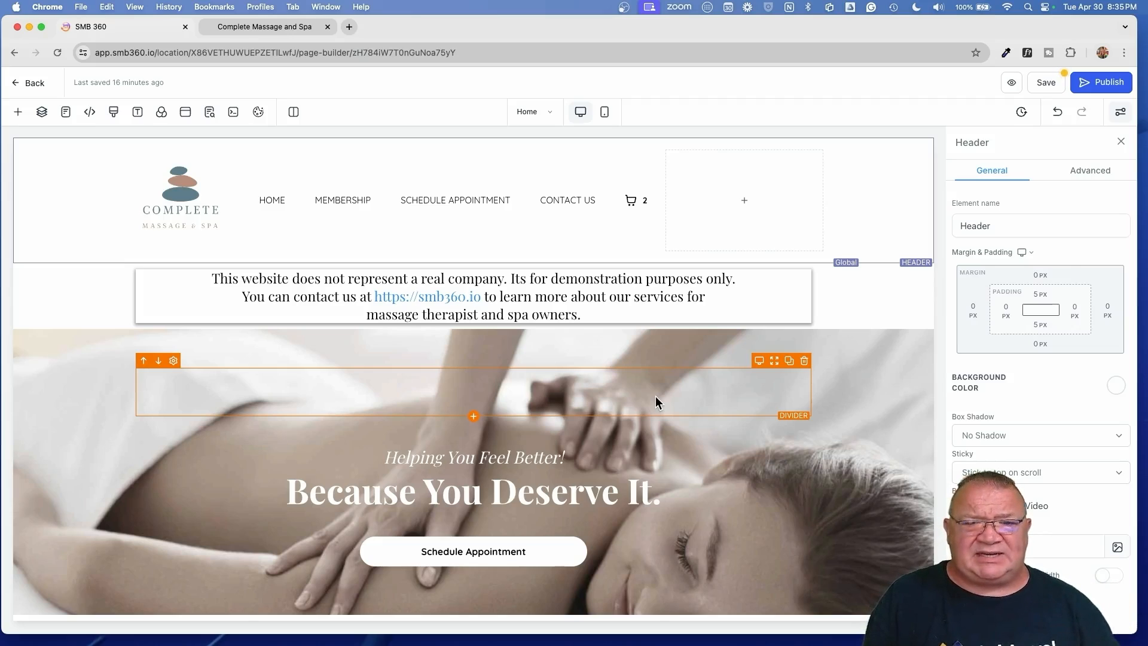
click(1048, 81)
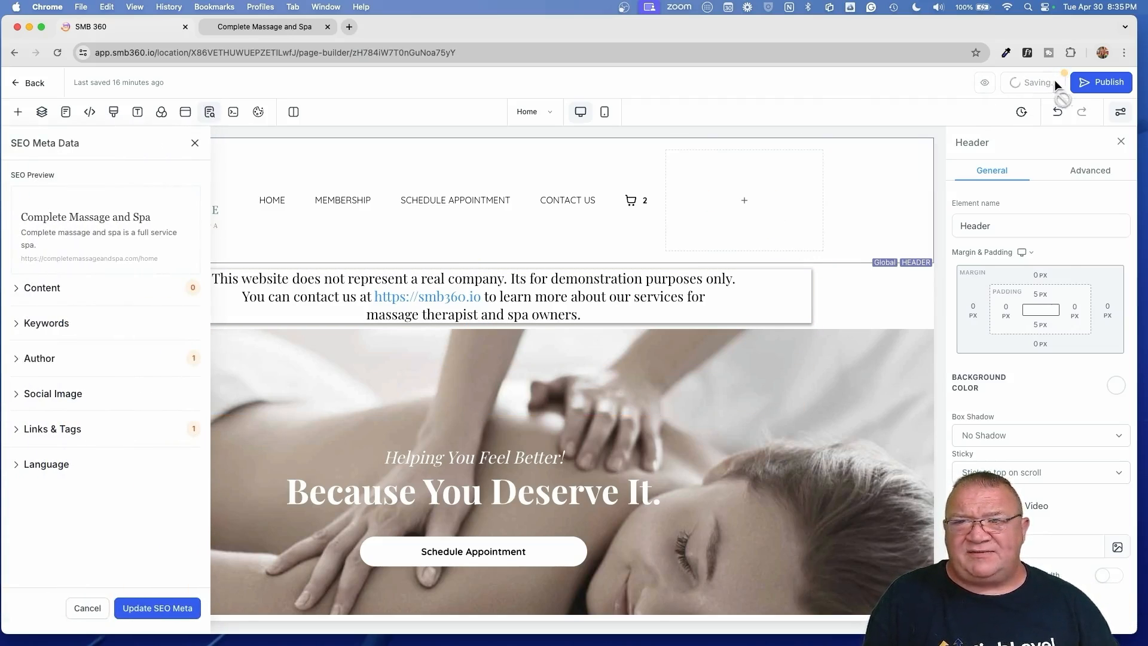
click(23, 83)
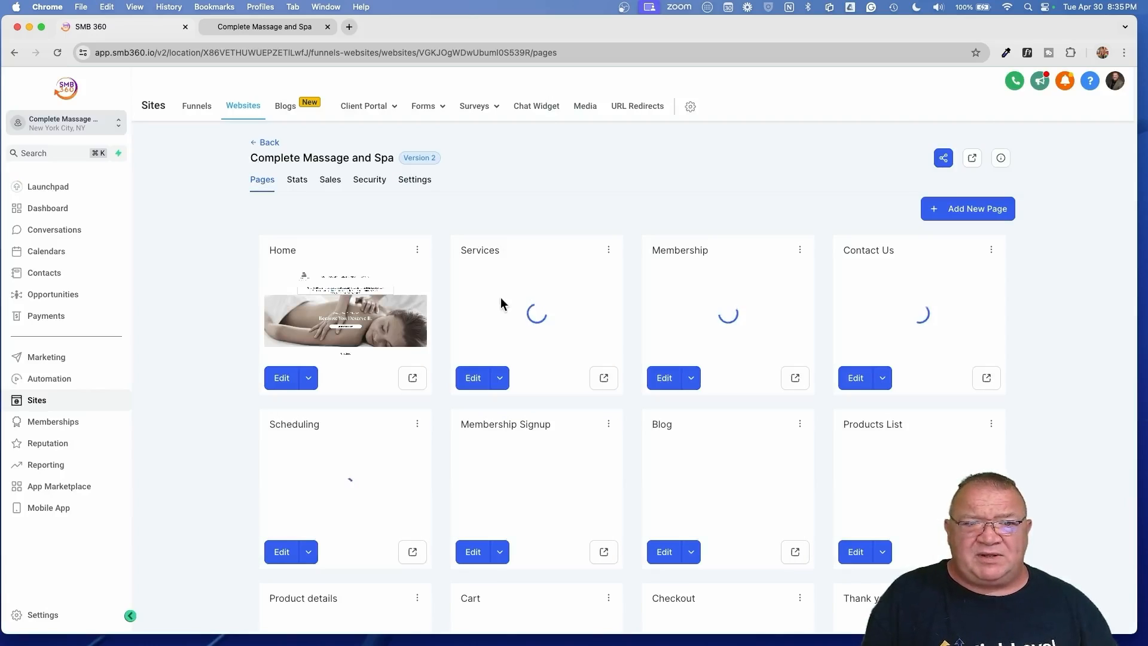
- On Products List, insert the global Header at the top and delete the old Business Name header
scroll(873, 476, down, 3)
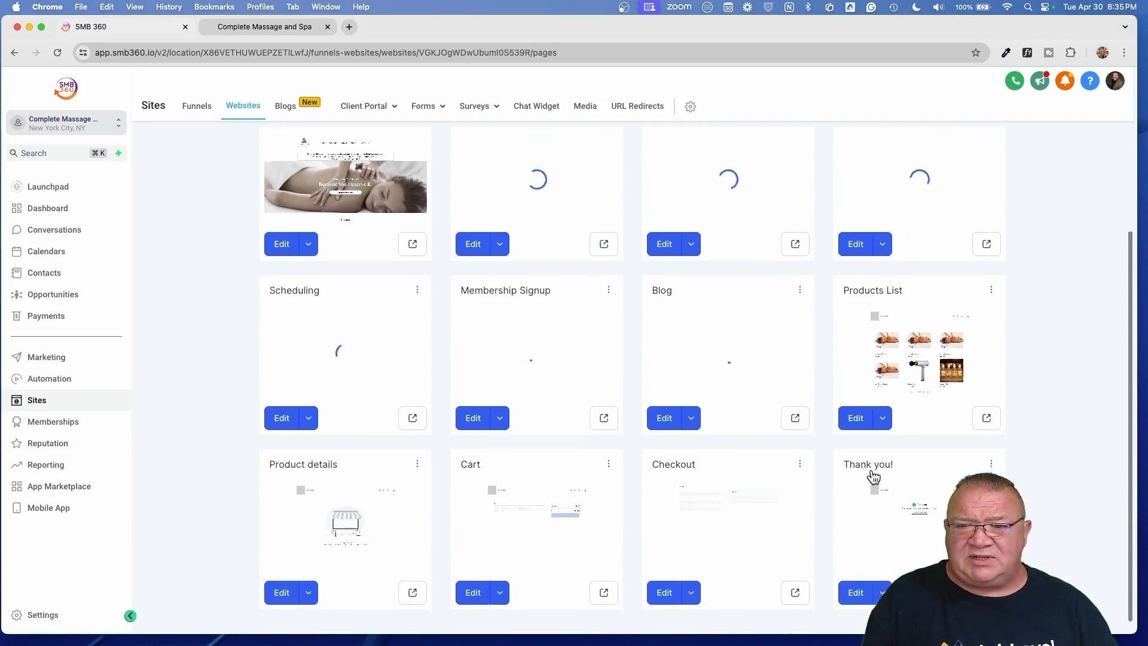
click(856, 410)
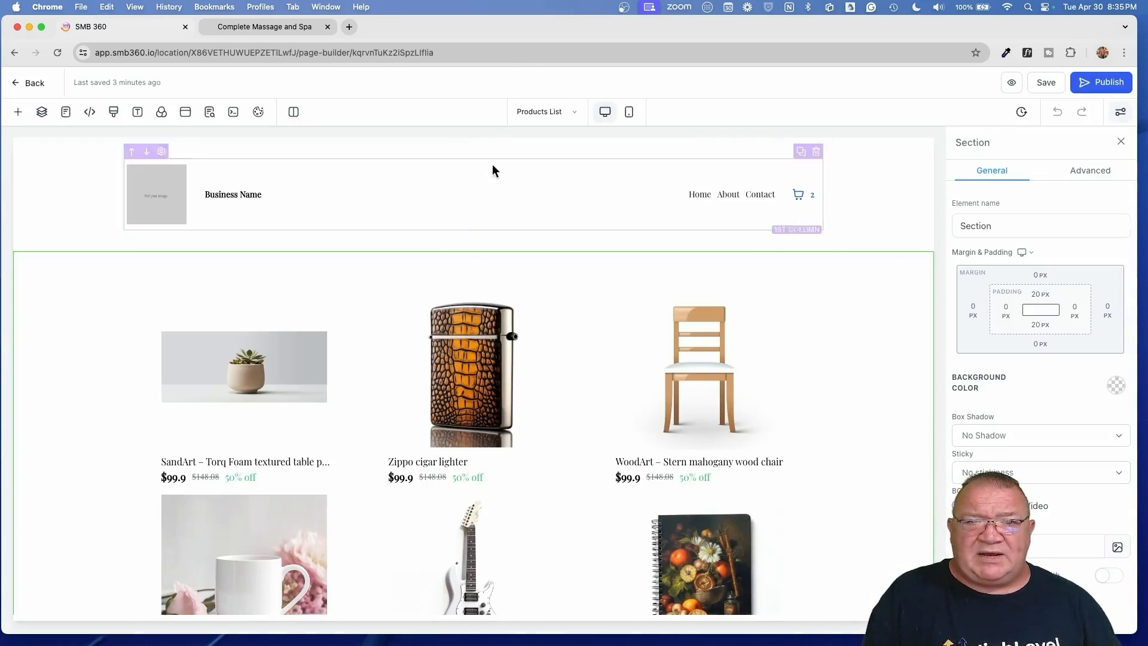
click(473, 252)
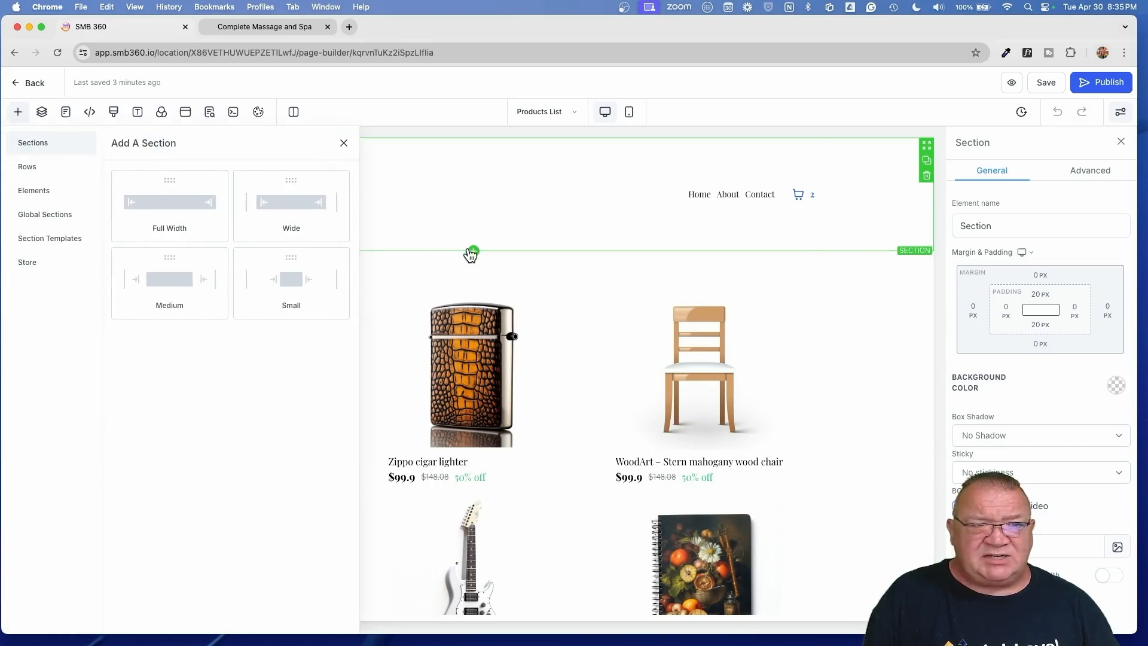
click(39, 215)
drag(141, 195, 476, 170)
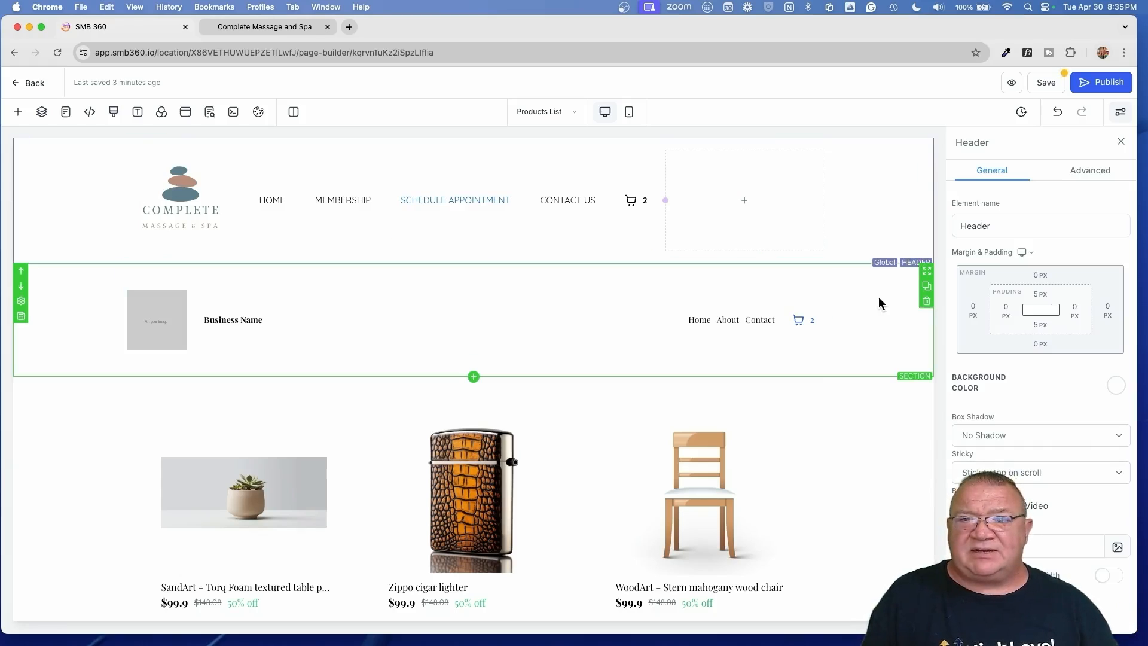
click(925, 302)
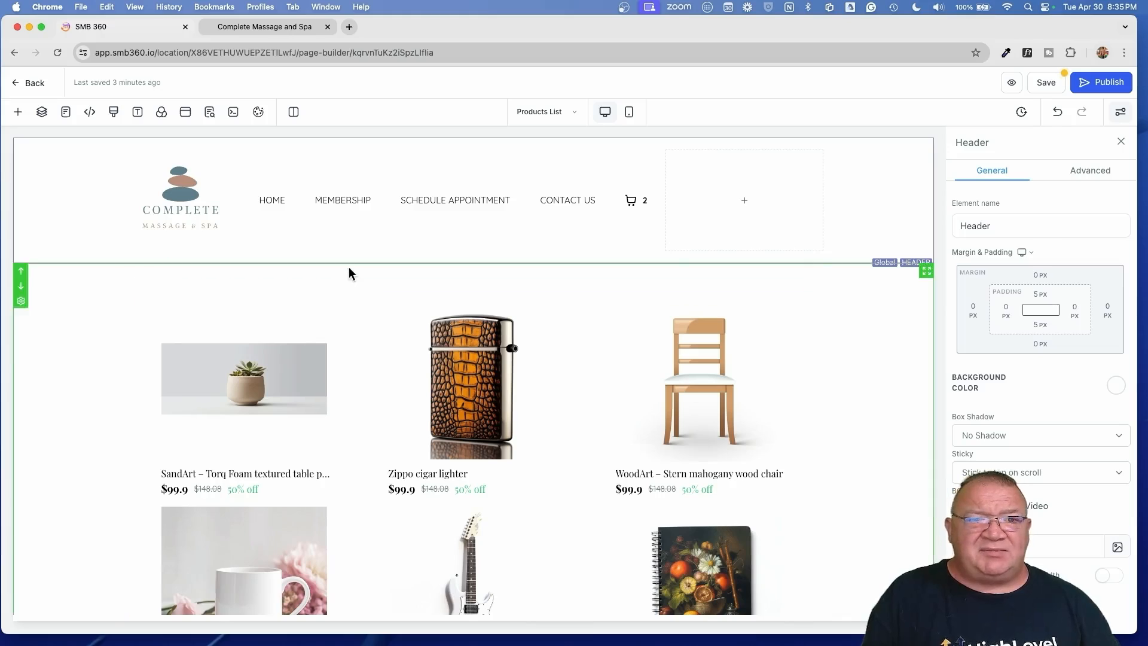
- Add a STORE item to the header menu linking to the Products List page
click(367, 222)
scroll(1010, 436, down, 5)
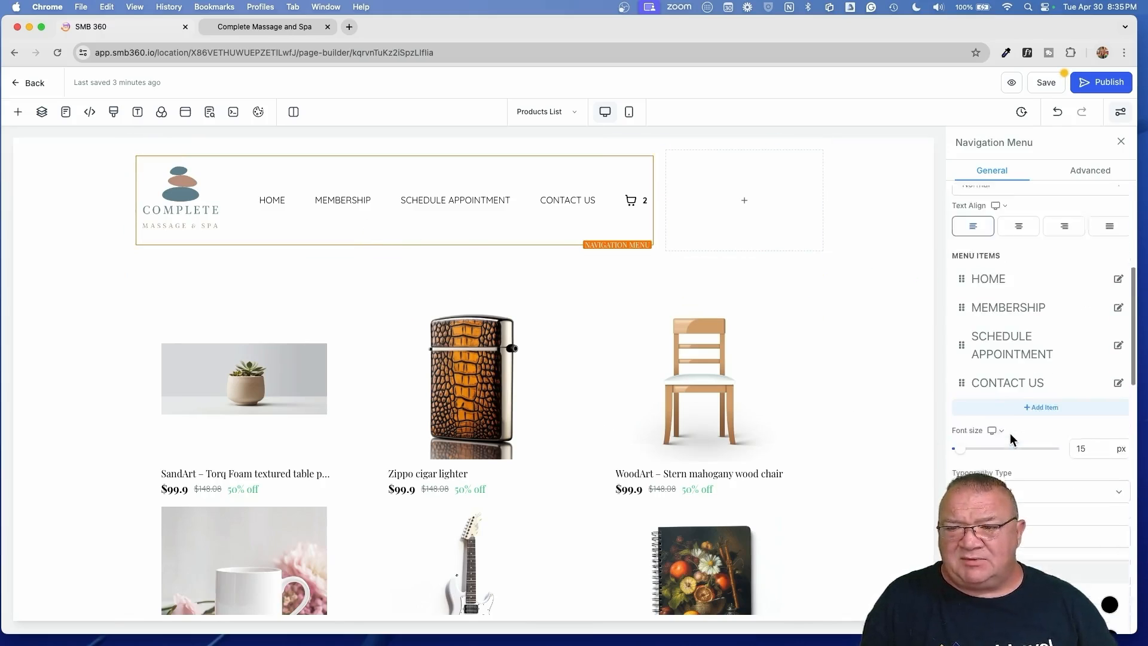
scroll(1009, 439, down, 1)
click(1042, 360)
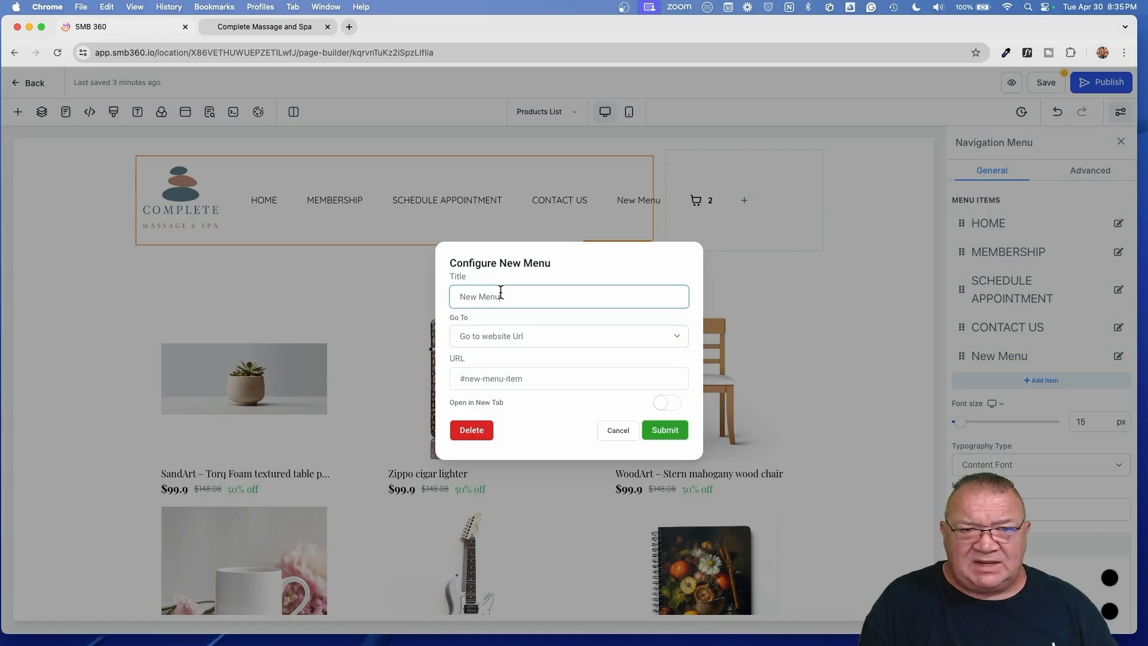
drag(515, 297, 417, 299)
text(STO)
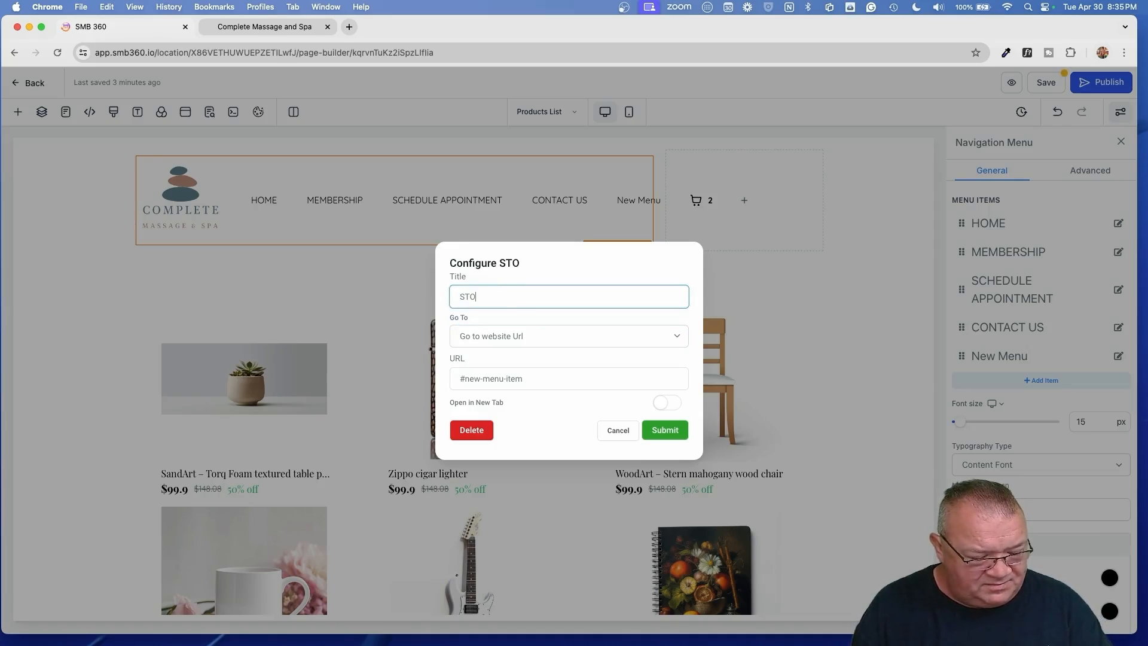
text(RE)
click(488, 335)
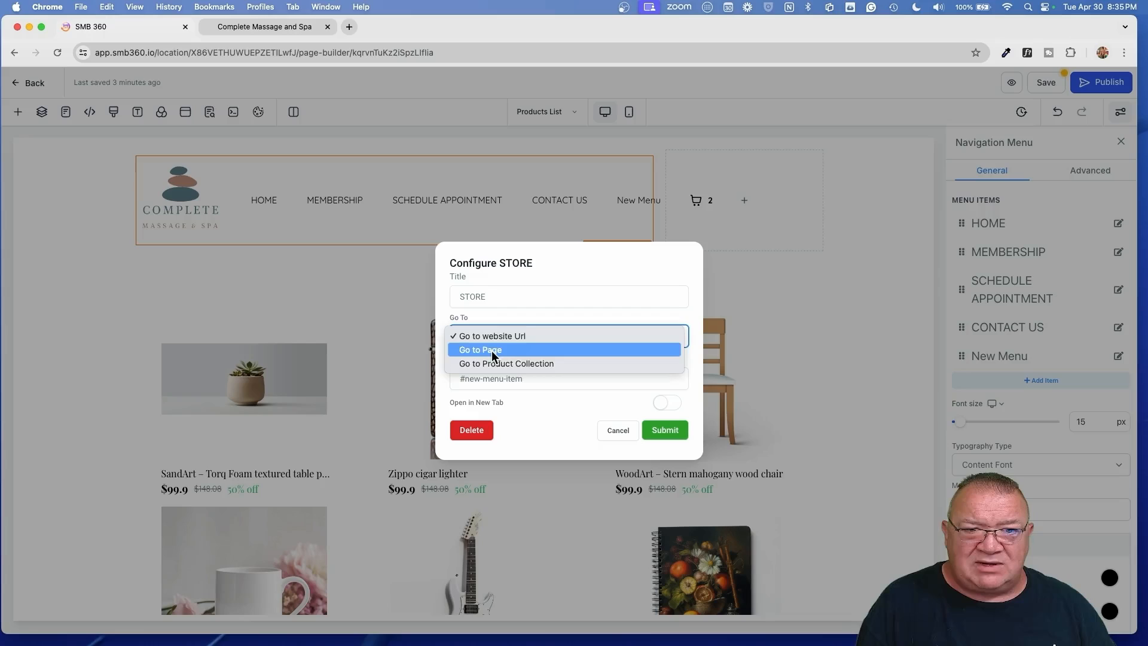
click(492, 352)
click(508, 378)
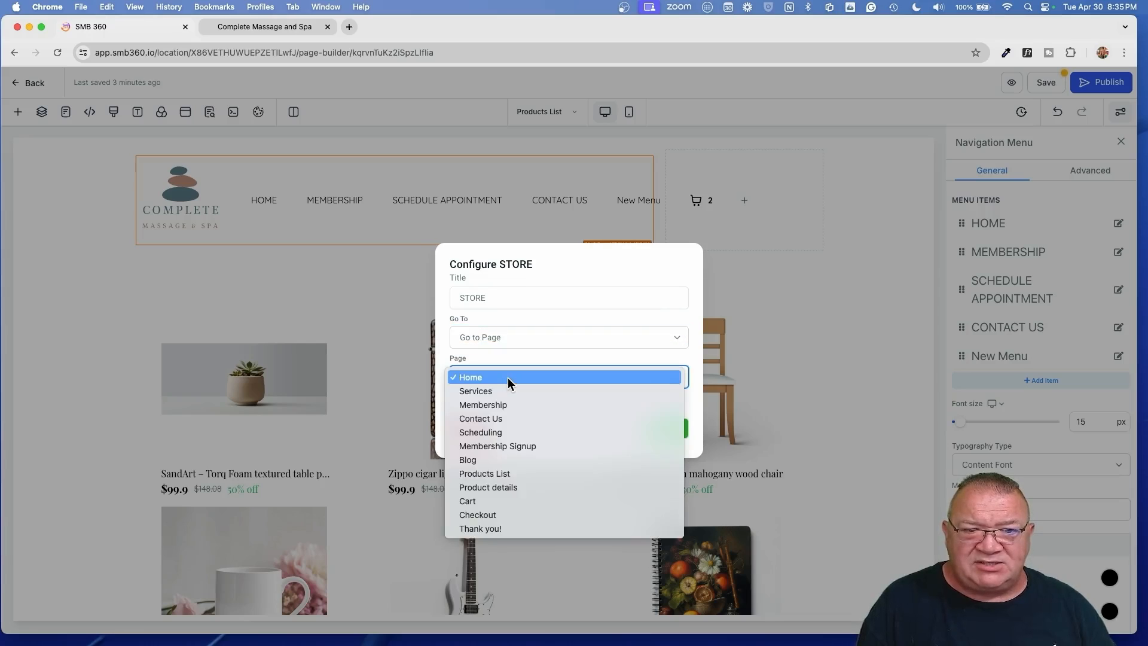
click(481, 473)
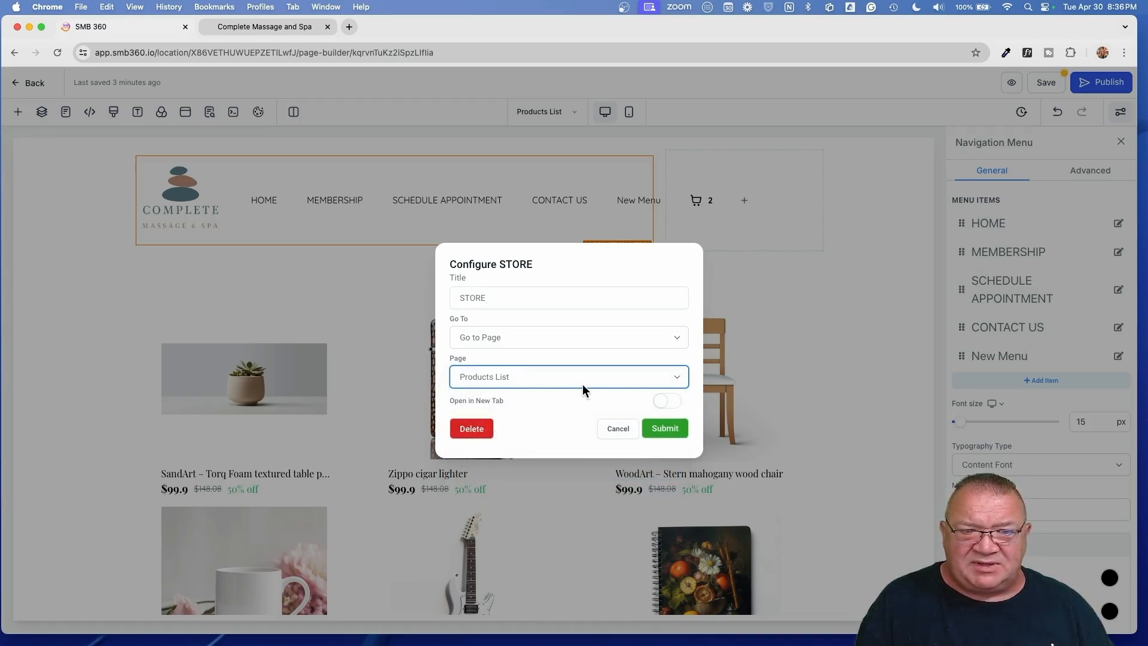
click(663, 429)
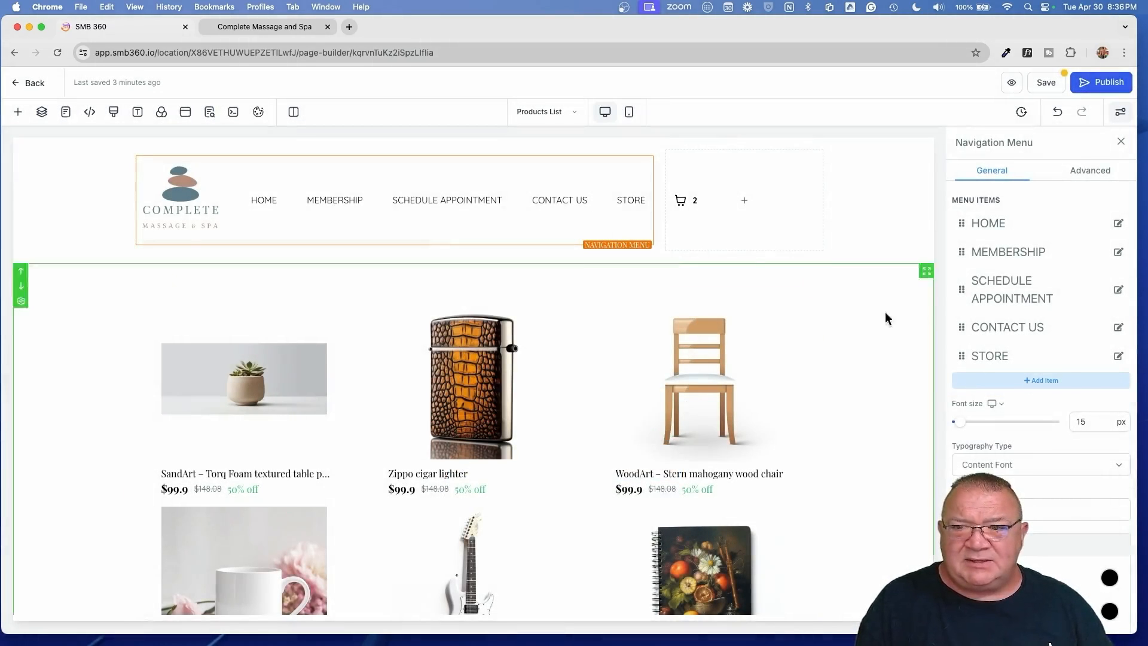
- Place STORE after MEMBERSHIP and save the page, confirming the global section update
drag(962, 355, 956, 249)
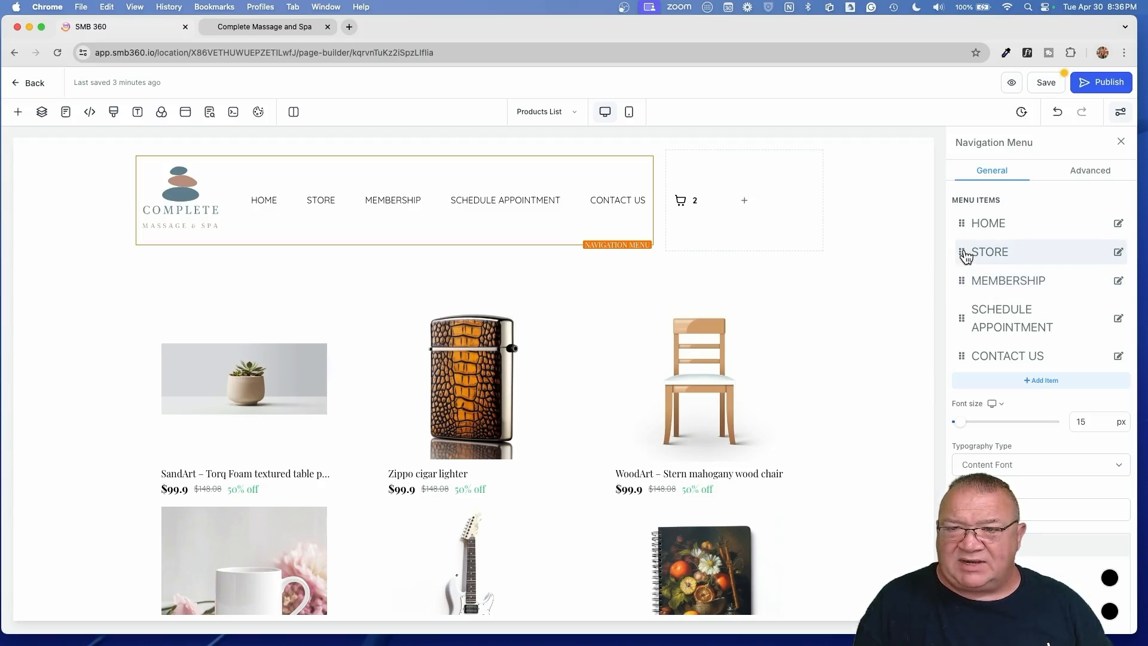
drag(962, 255, 953, 280)
click(1042, 83)
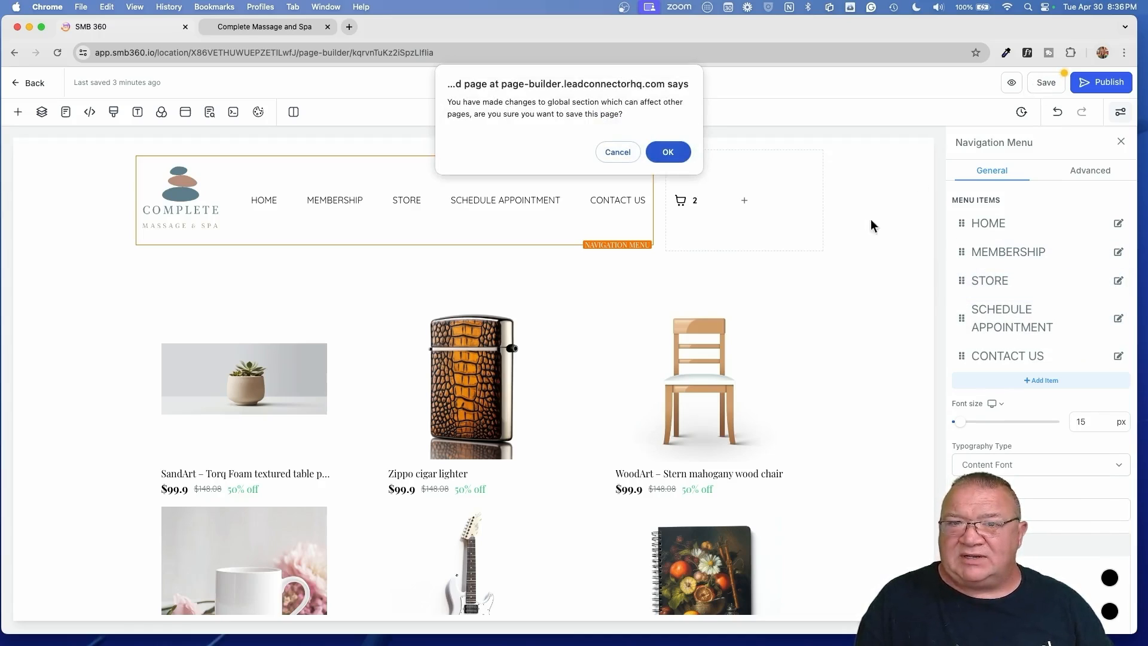
click(668, 153)
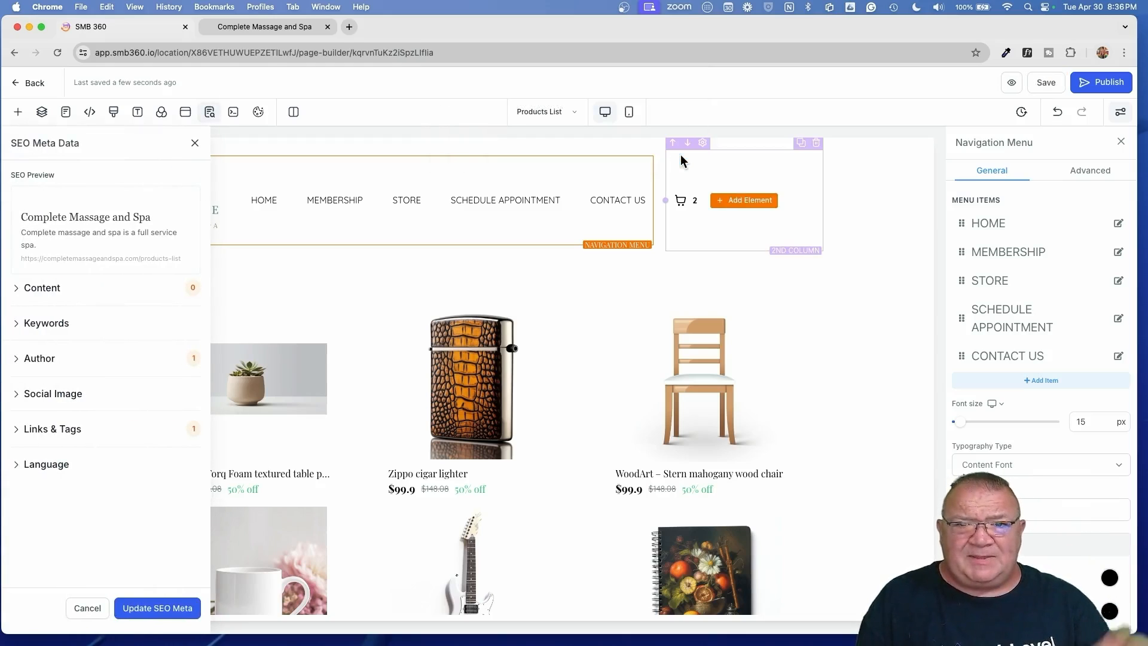
click(196, 143)
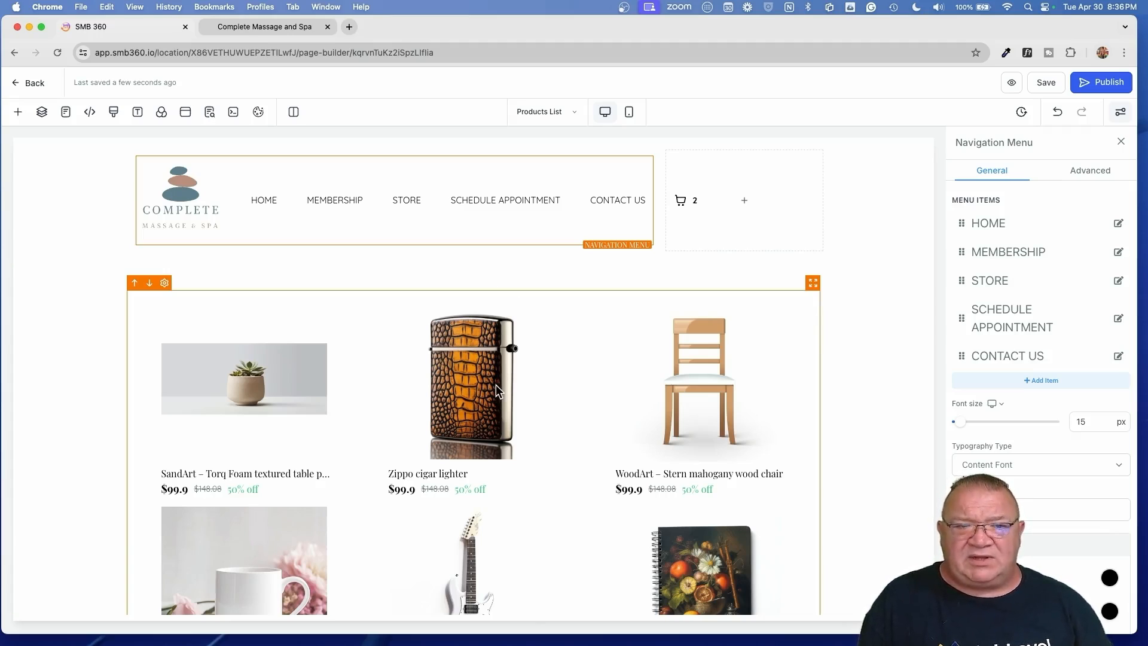
click(454, 389)
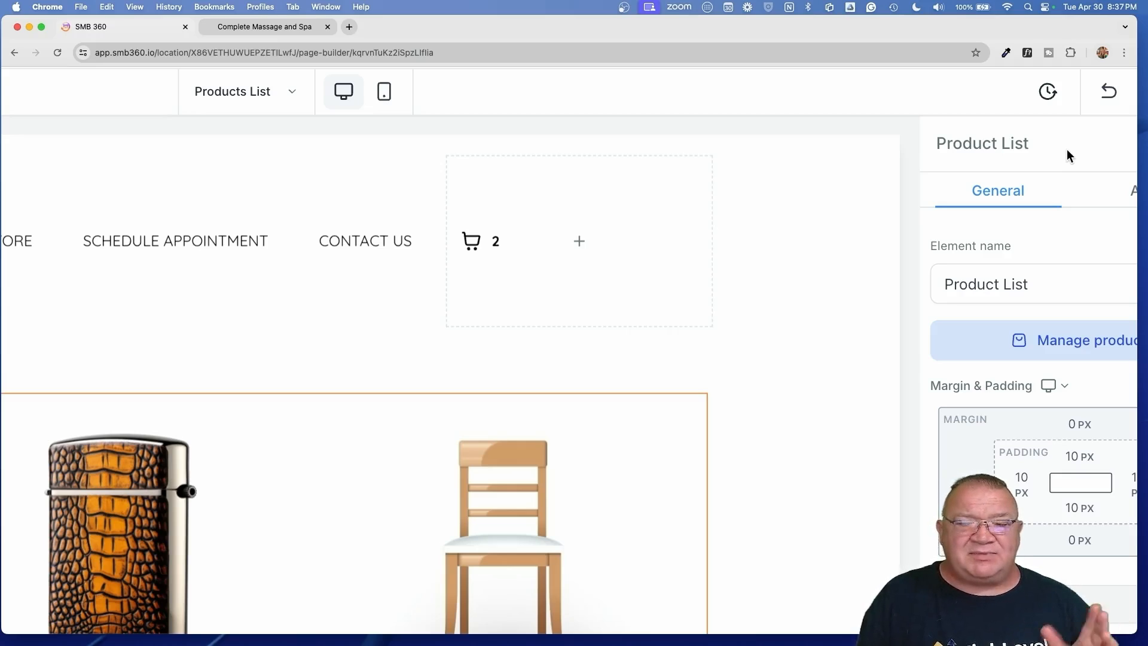
- Set the Product List to 9 products per page and save the Products List page
scroll(1066, 149, right, 3)
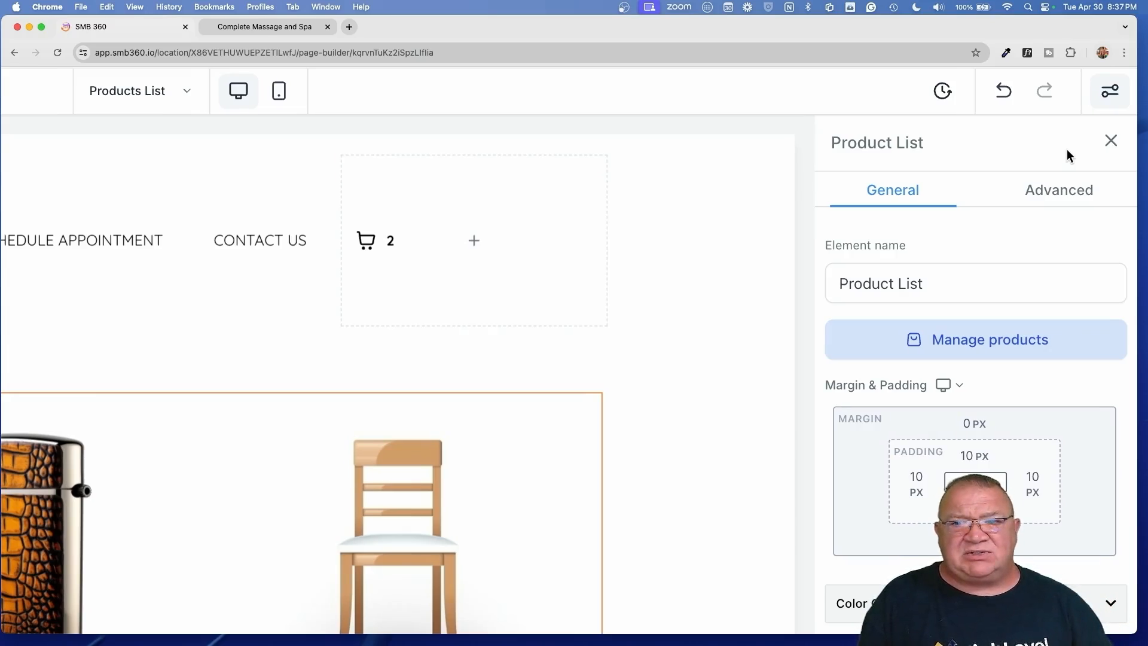
scroll(1066, 148, down, 2)
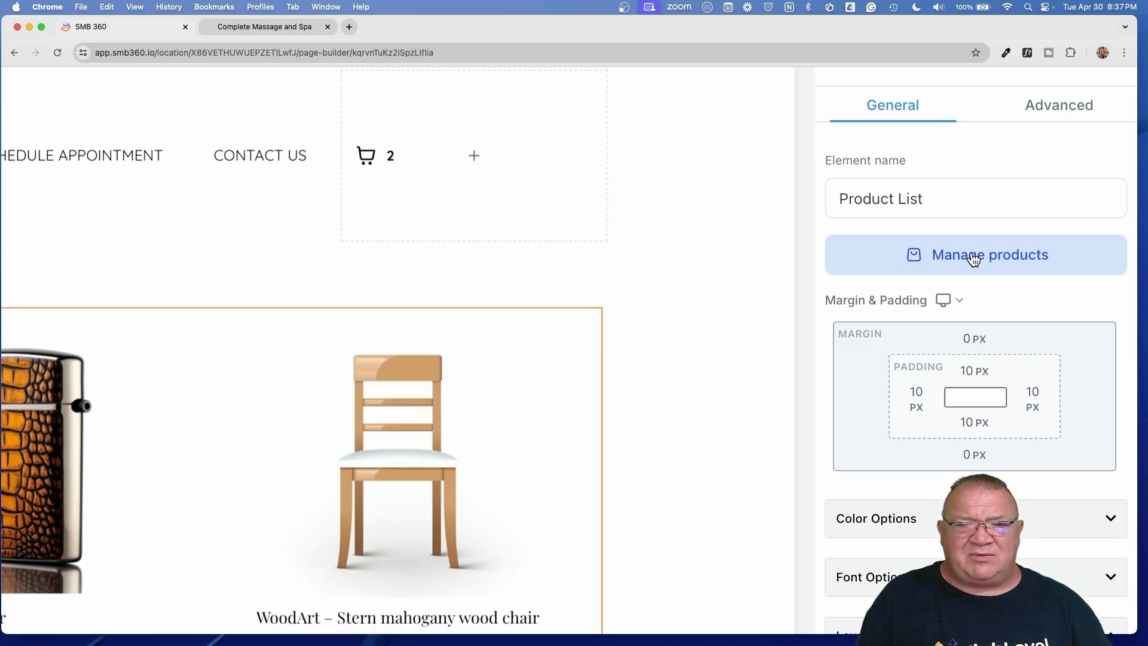
scroll(880, 397, down, 4)
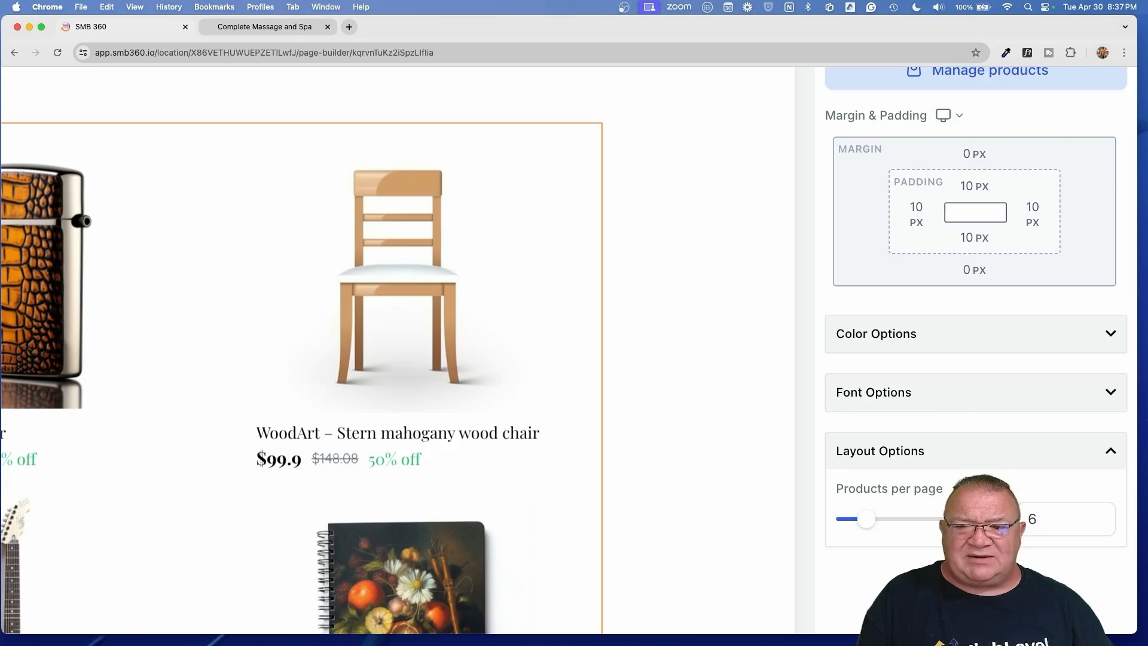
double_click(1035, 516)
text(9)
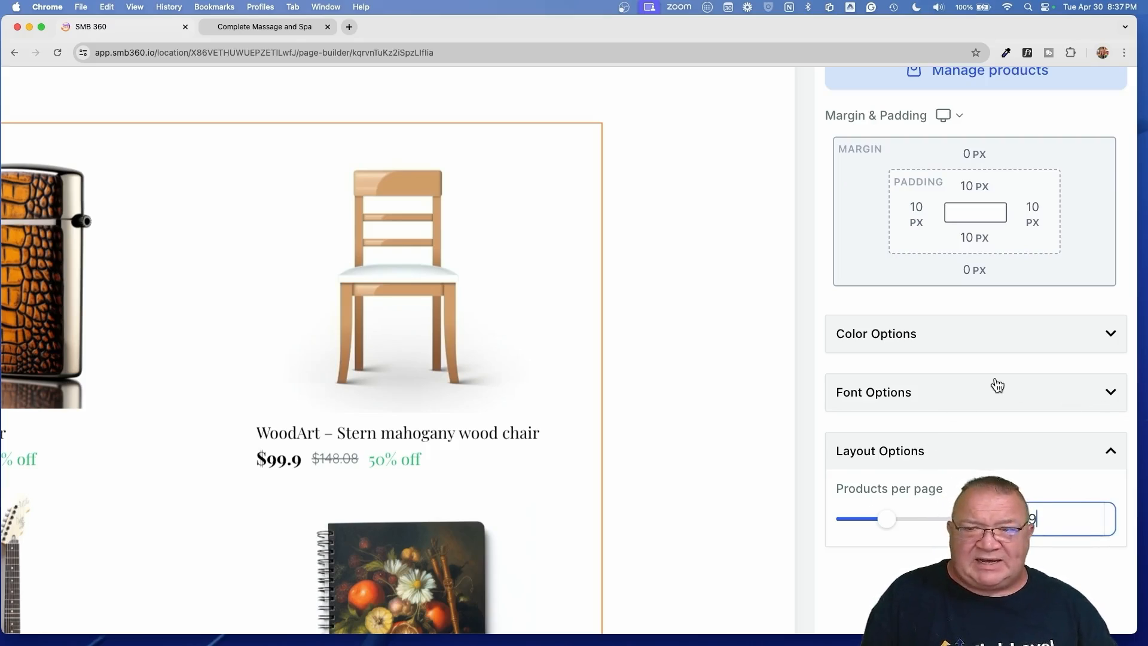
click(848, 550)
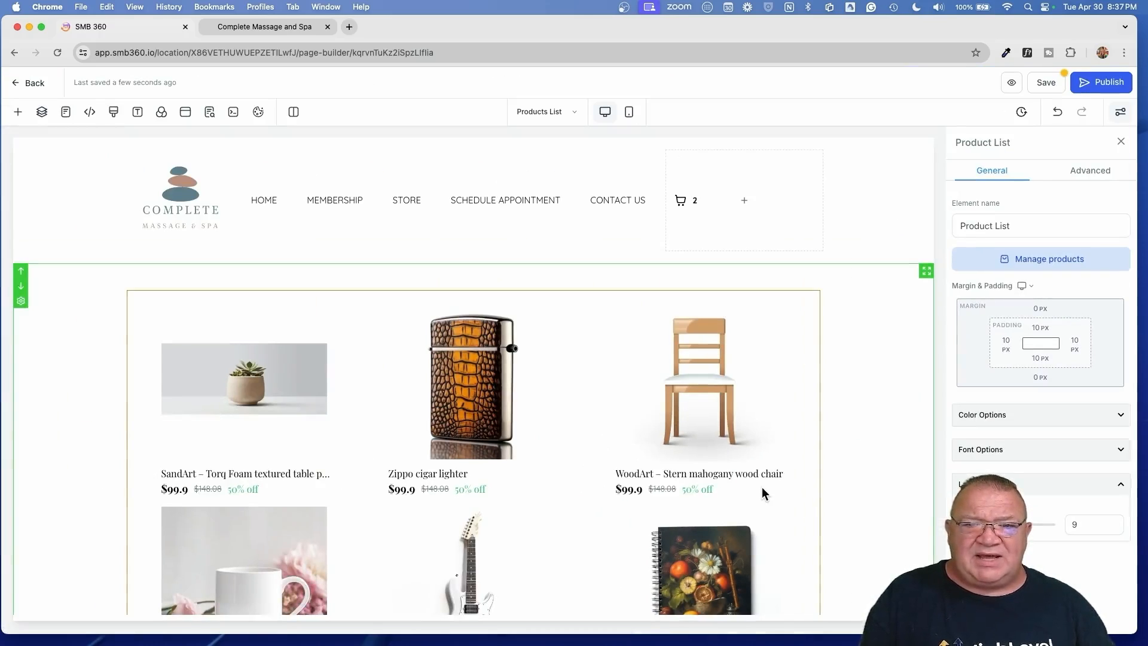
scroll(502, 459, down, 5)
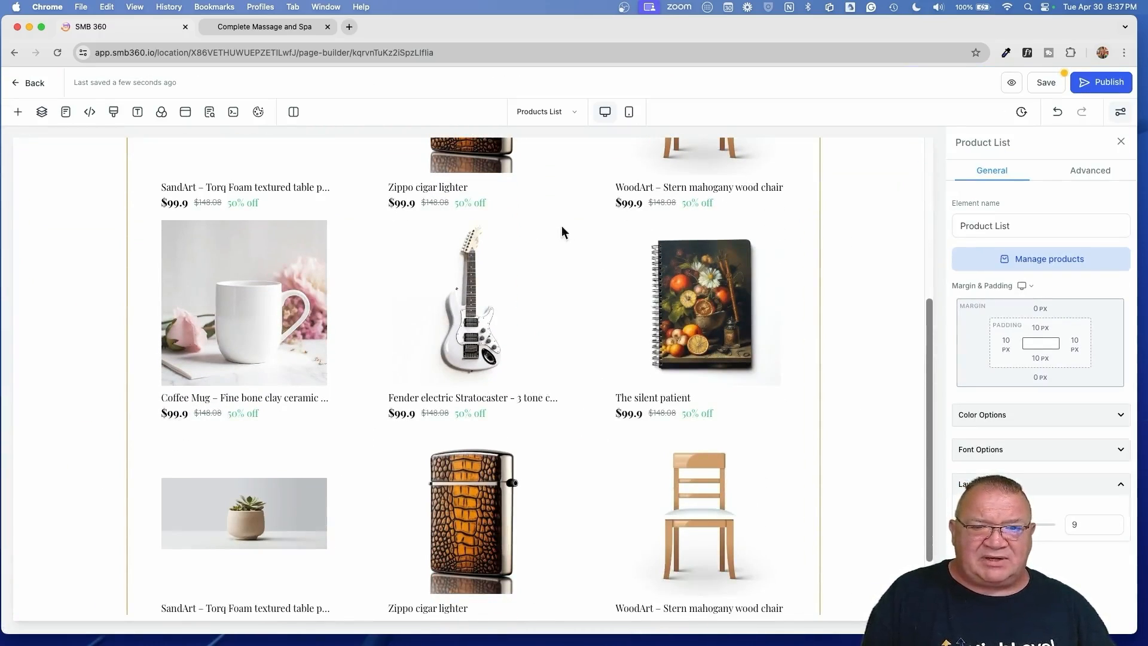
click(1047, 83)
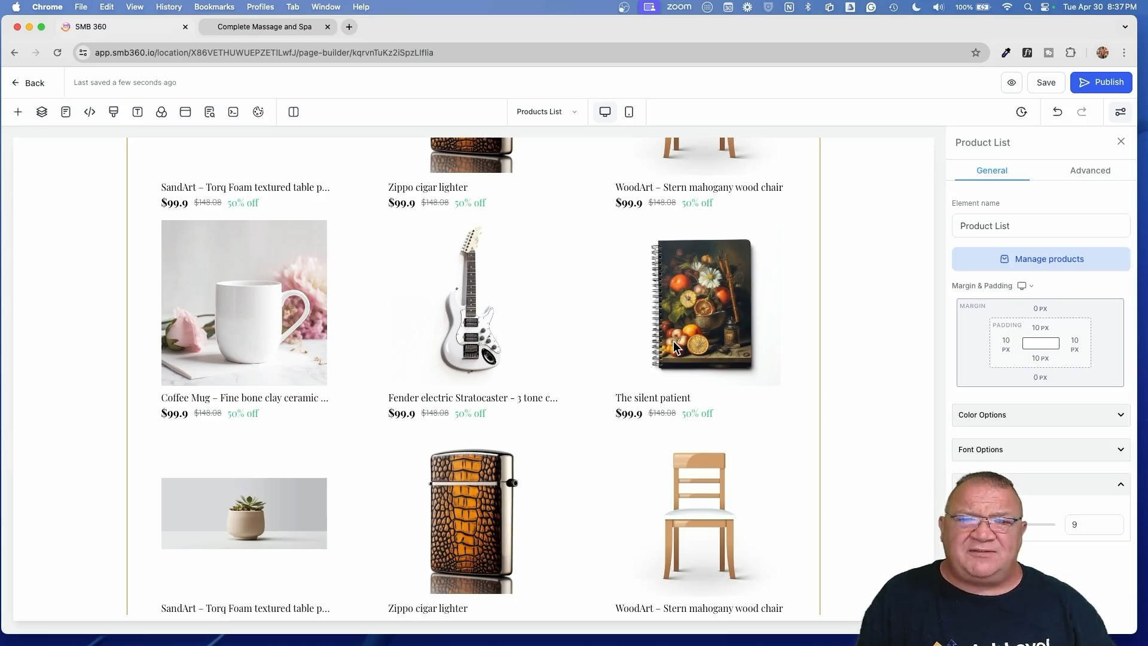
- Preview the store page, check its seven products priced $50.00–$125.00, then return to the builder
click(1012, 82)
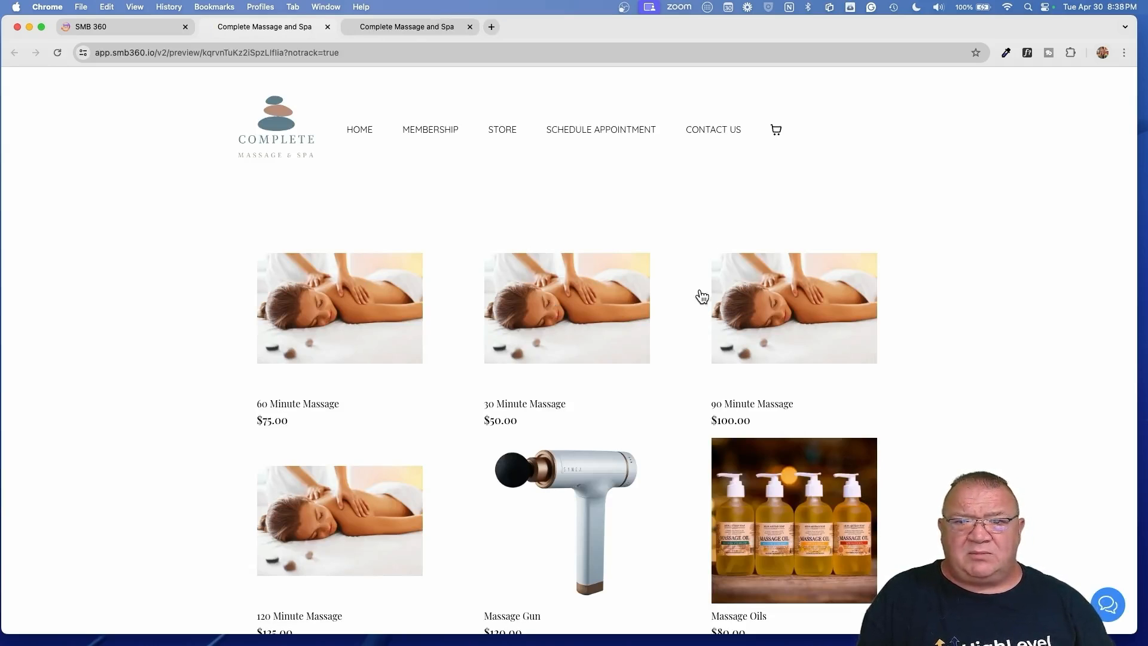
scroll(703, 298, down, 5)
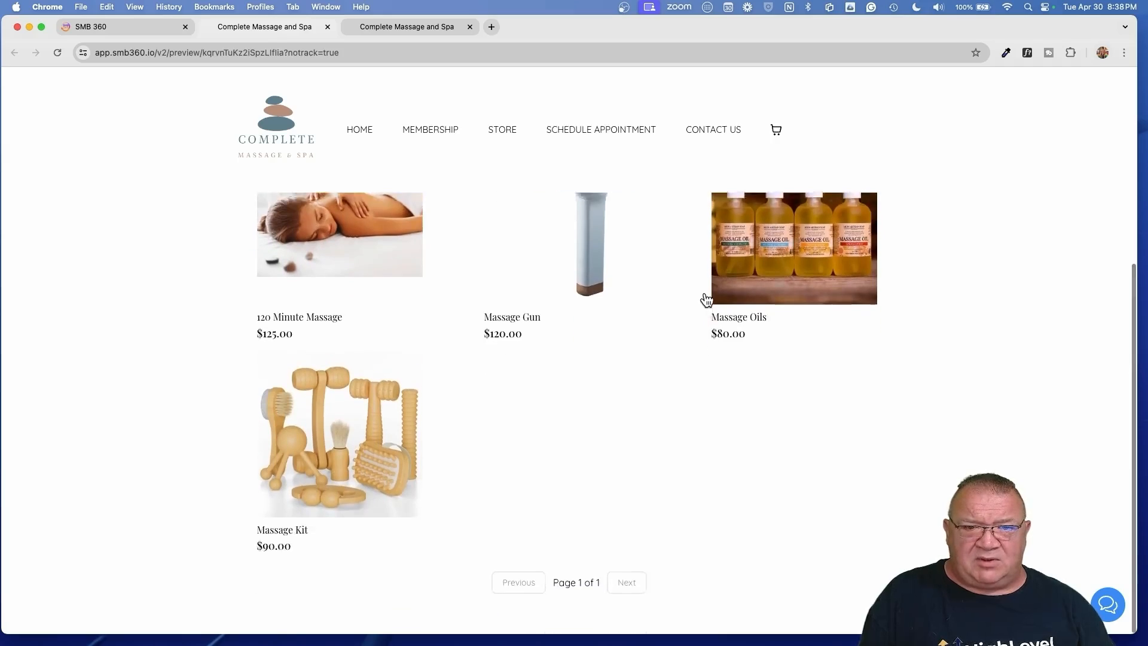
scroll(705, 299, up, 5)
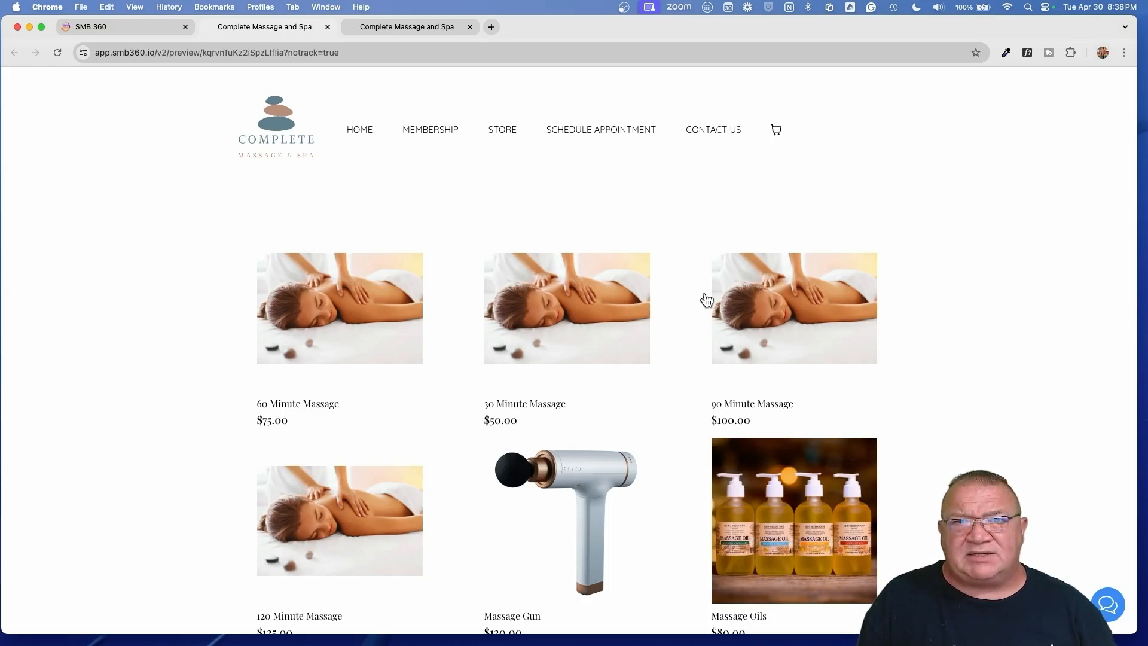
scroll(706, 300, down, 5)
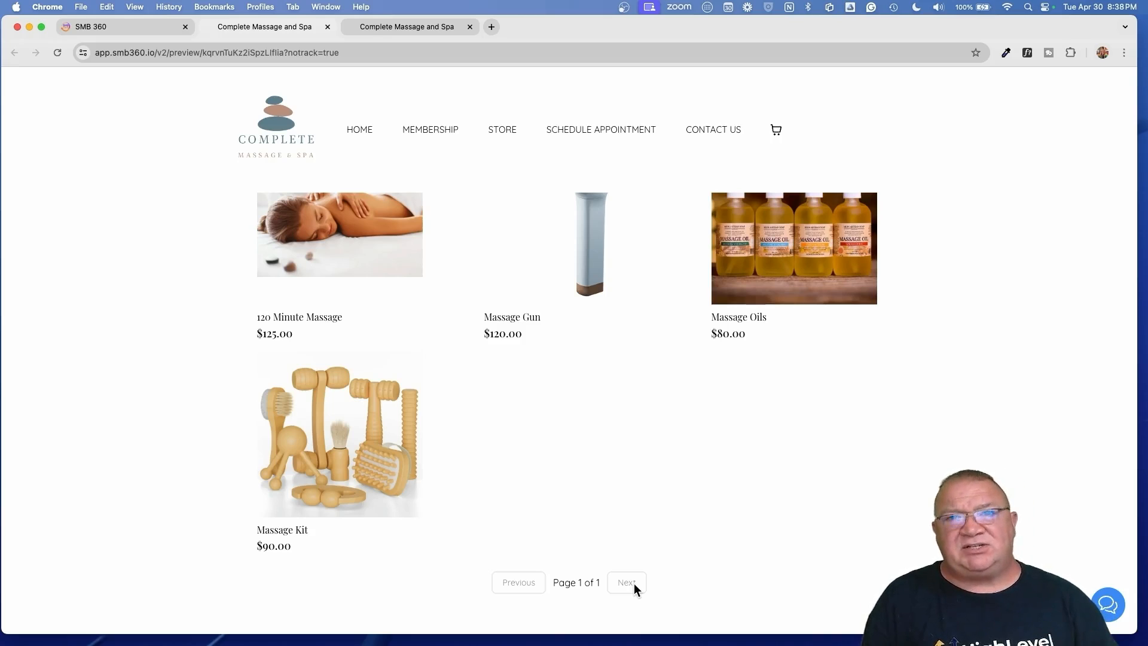
click(94, 29)
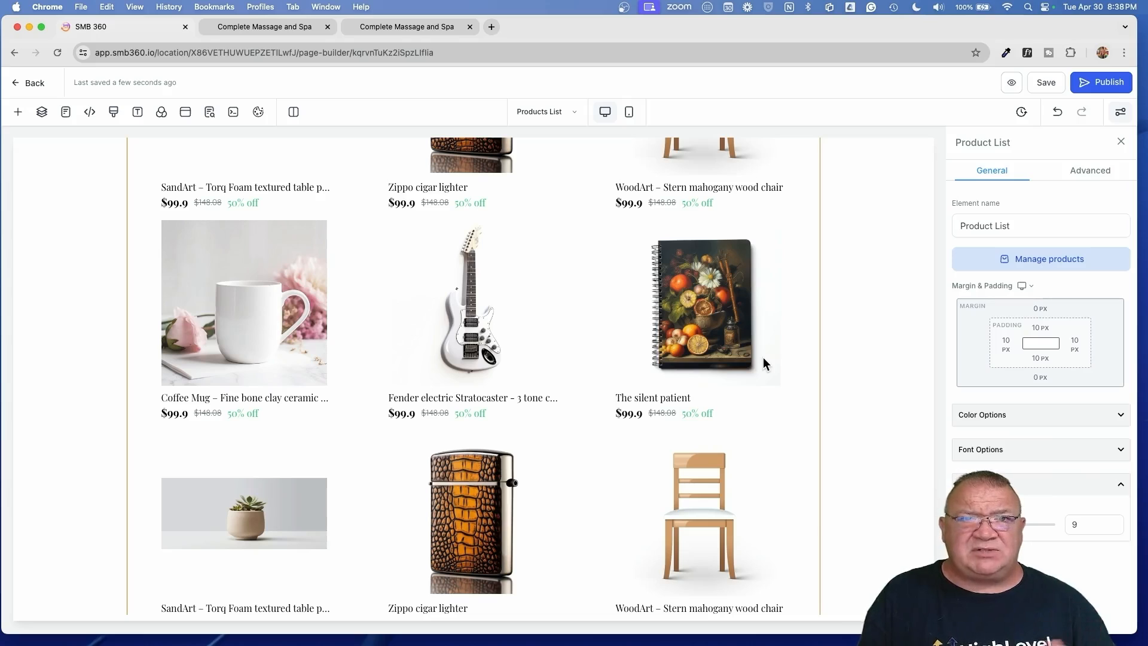
- Drag a Collection List element from the Store elements onto the store page
scroll(763, 357, up, 5)
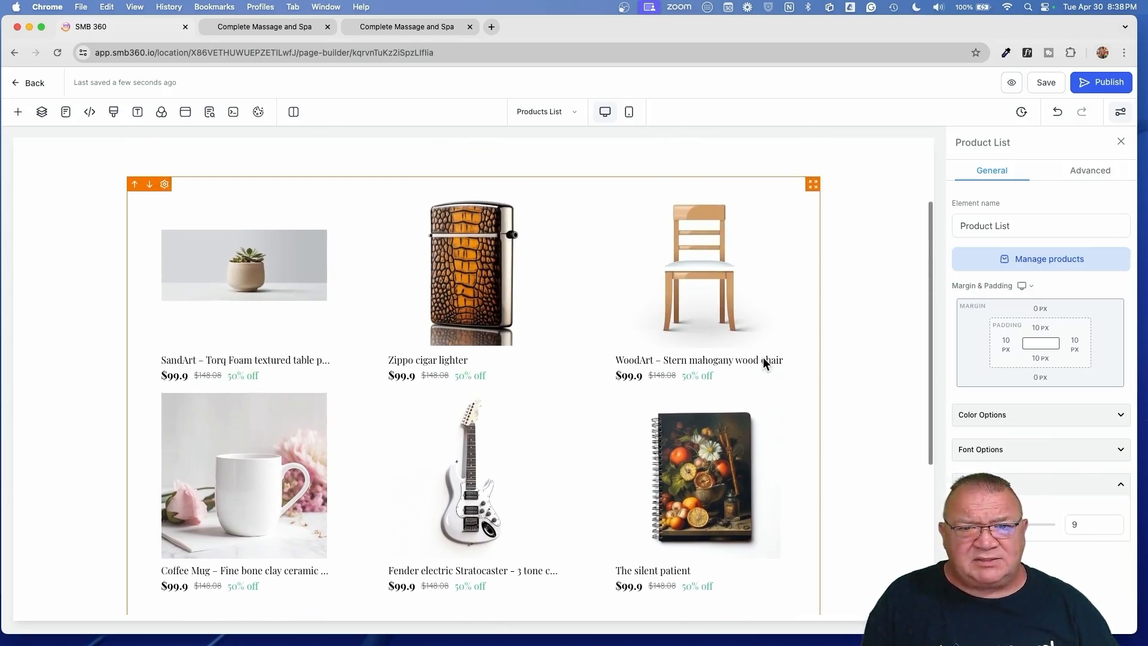
scroll(563, 326, down, 5)
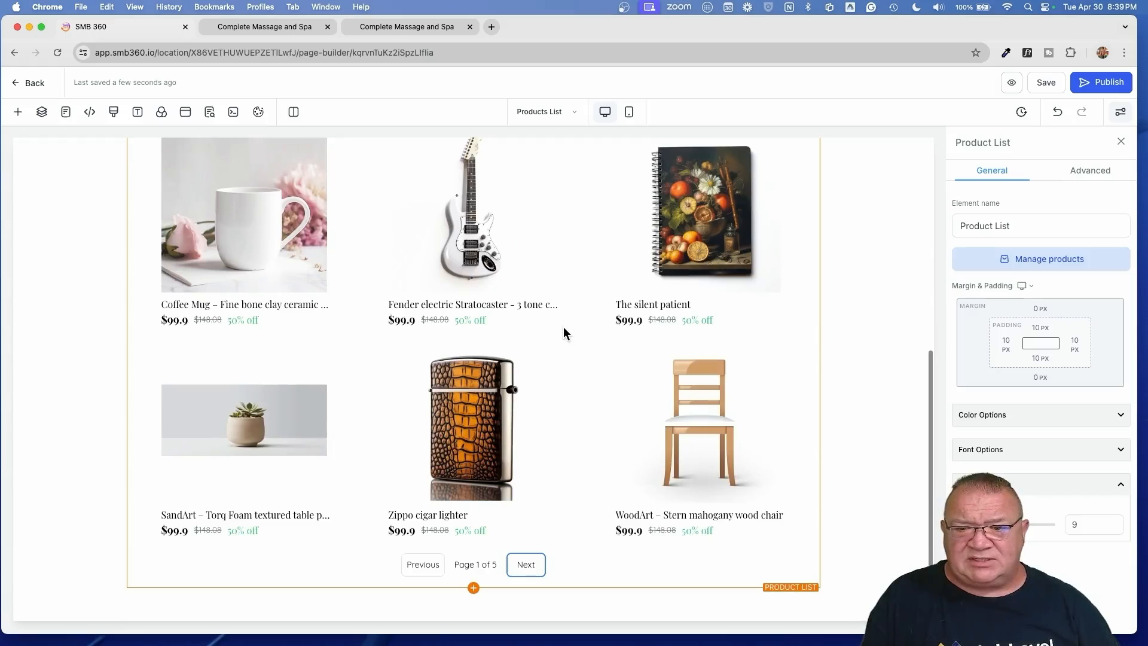
scroll(785, 439, up, 6)
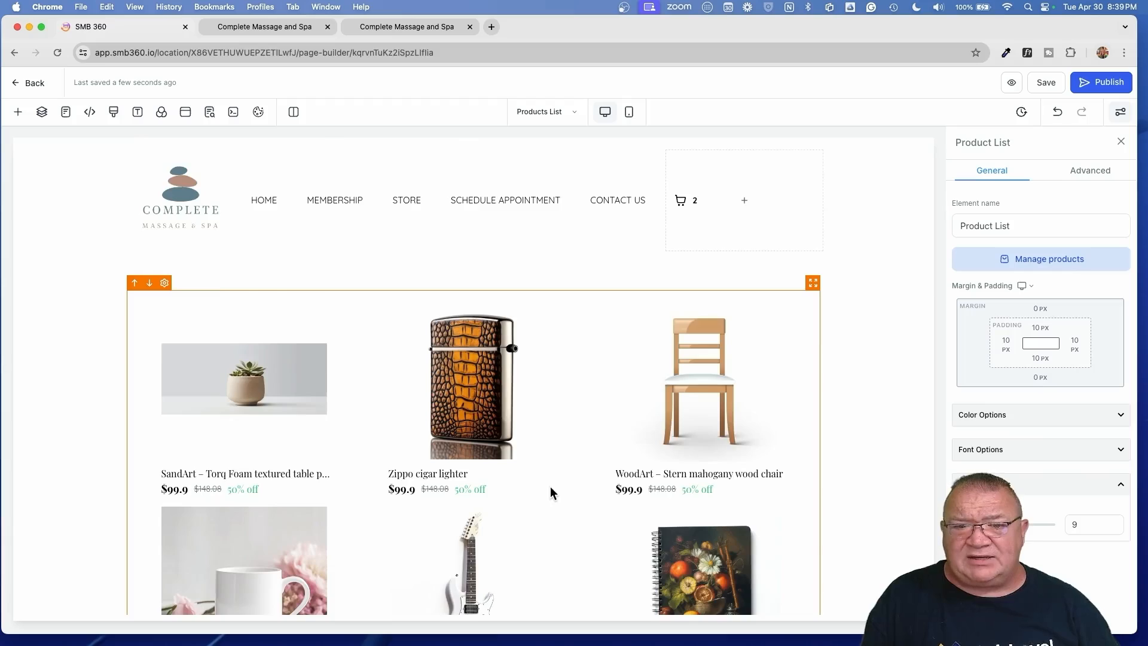
scroll(550, 487, down, 6)
click(474, 588)
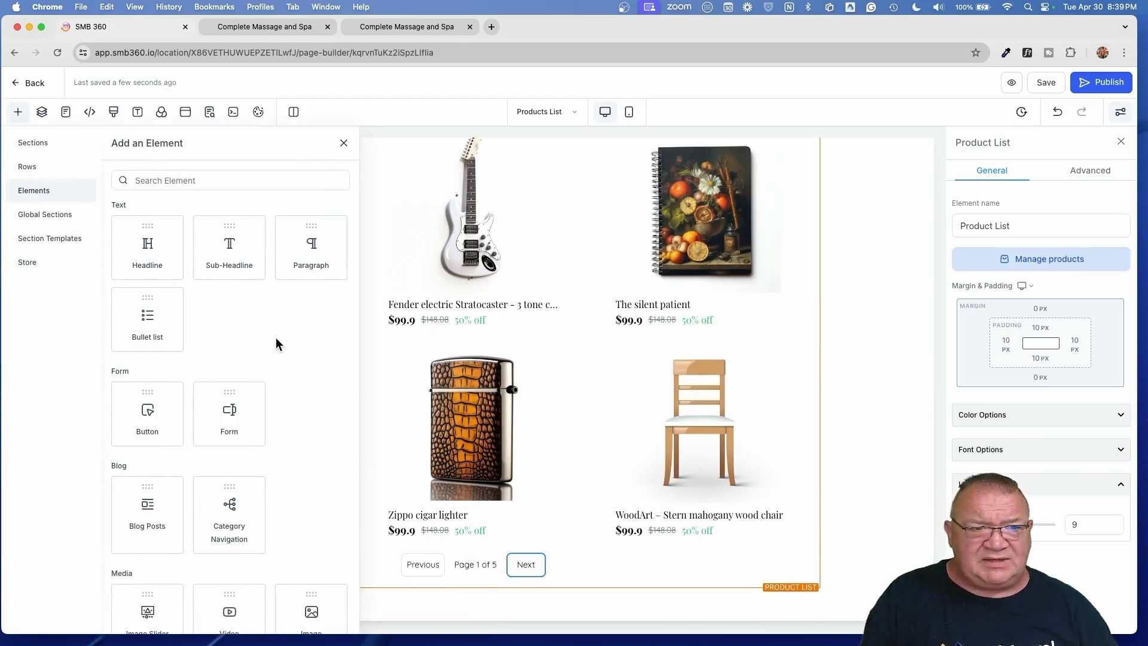
scroll(249, 391, down, 12)
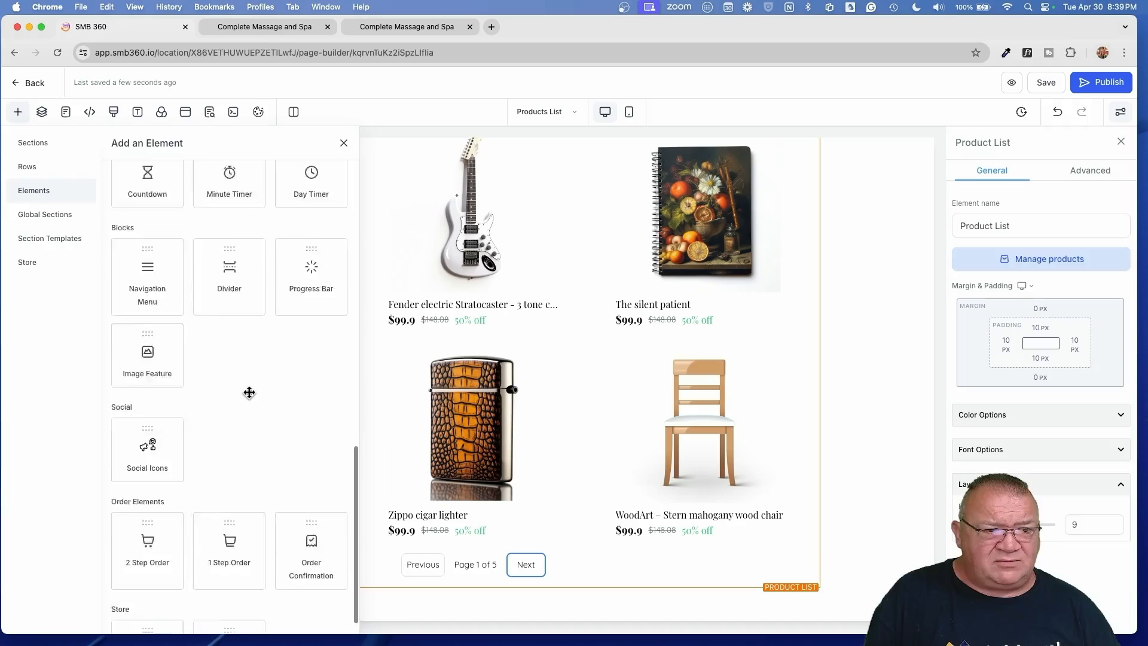
scroll(249, 393, down, 2)
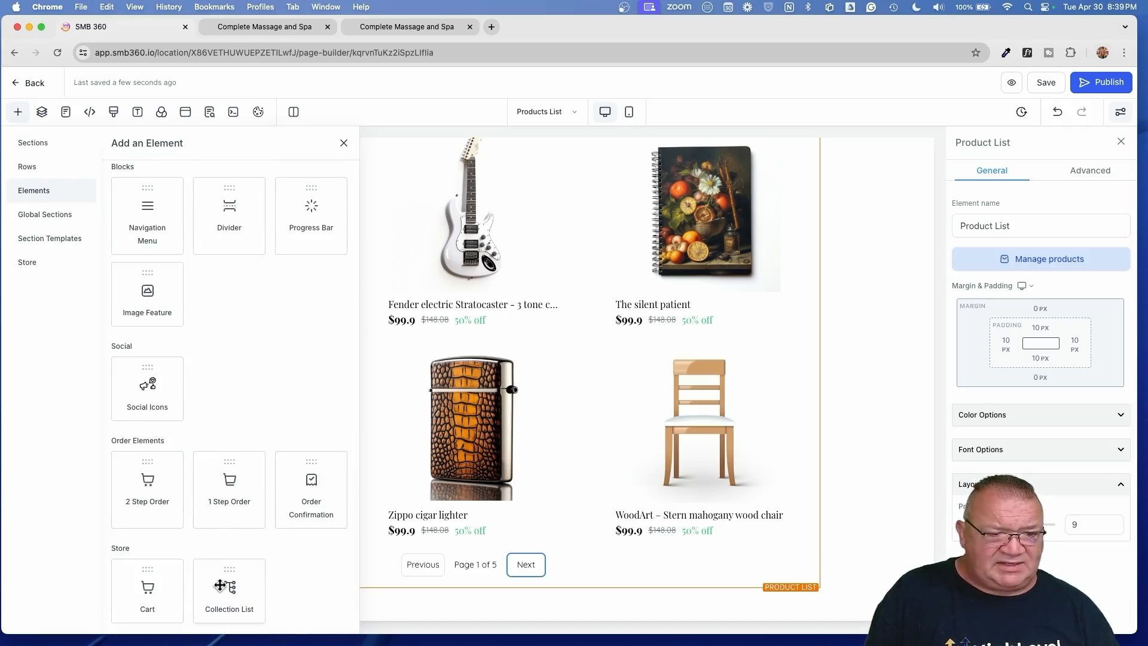
drag(220, 585, 514, 220)
- Move the Collections block above the product grid, then select the grid
scroll(516, 222, down, 5)
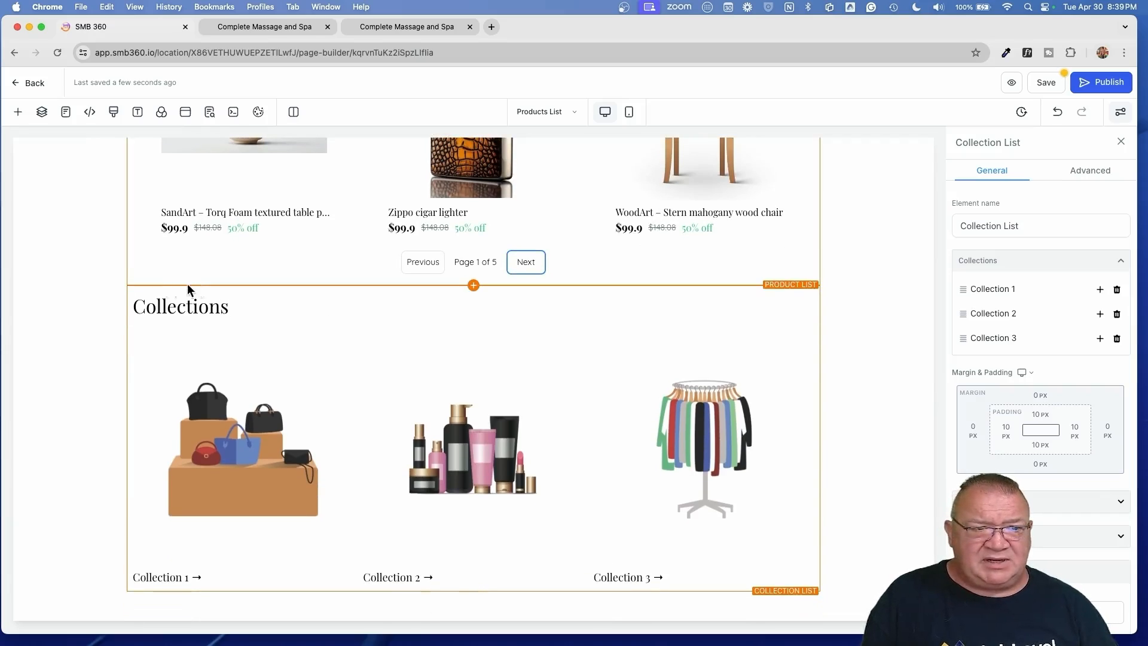
click(134, 292)
scroll(638, 367, up, 5)
scroll(639, 367, up, 3)
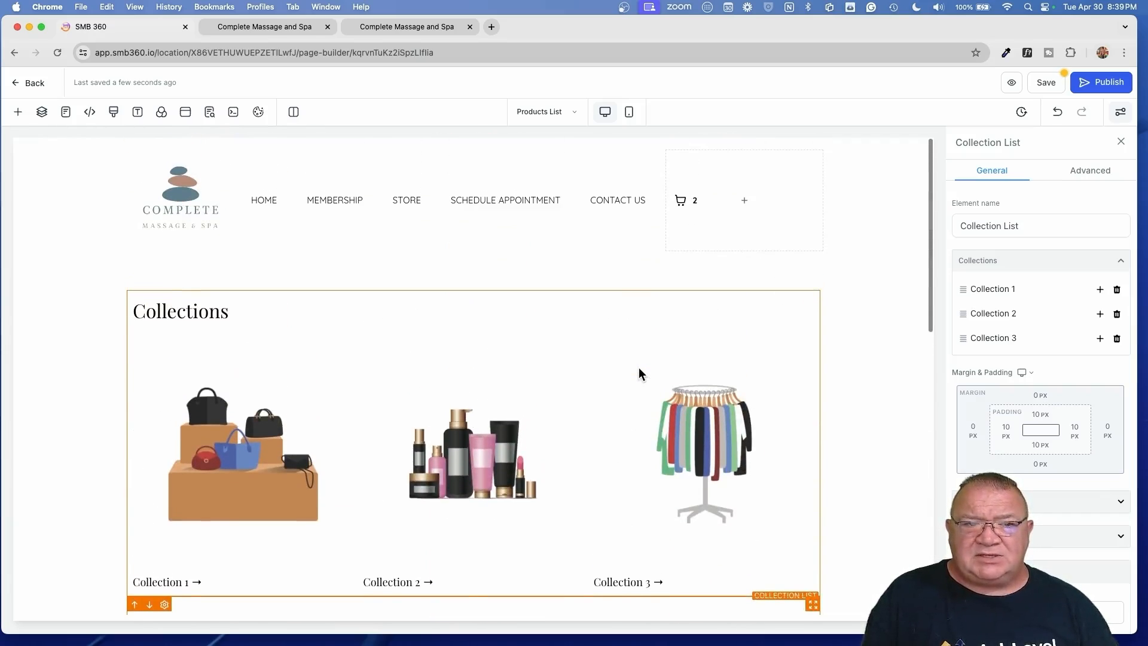
scroll(411, 362, down, 3)
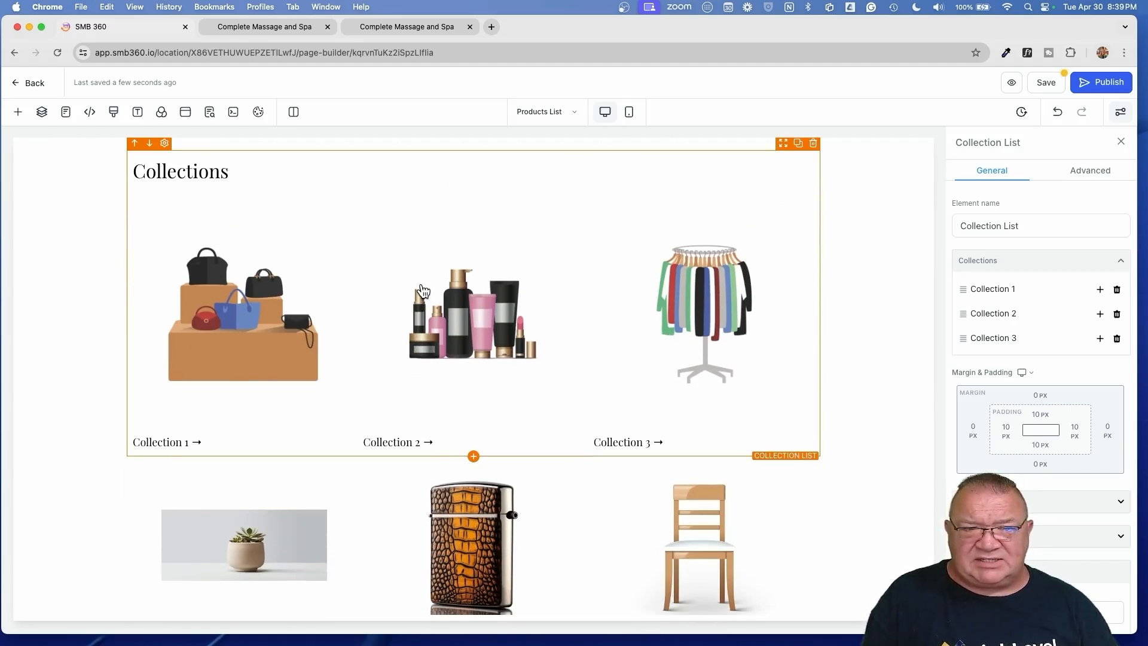
scroll(657, 329, down, 3)
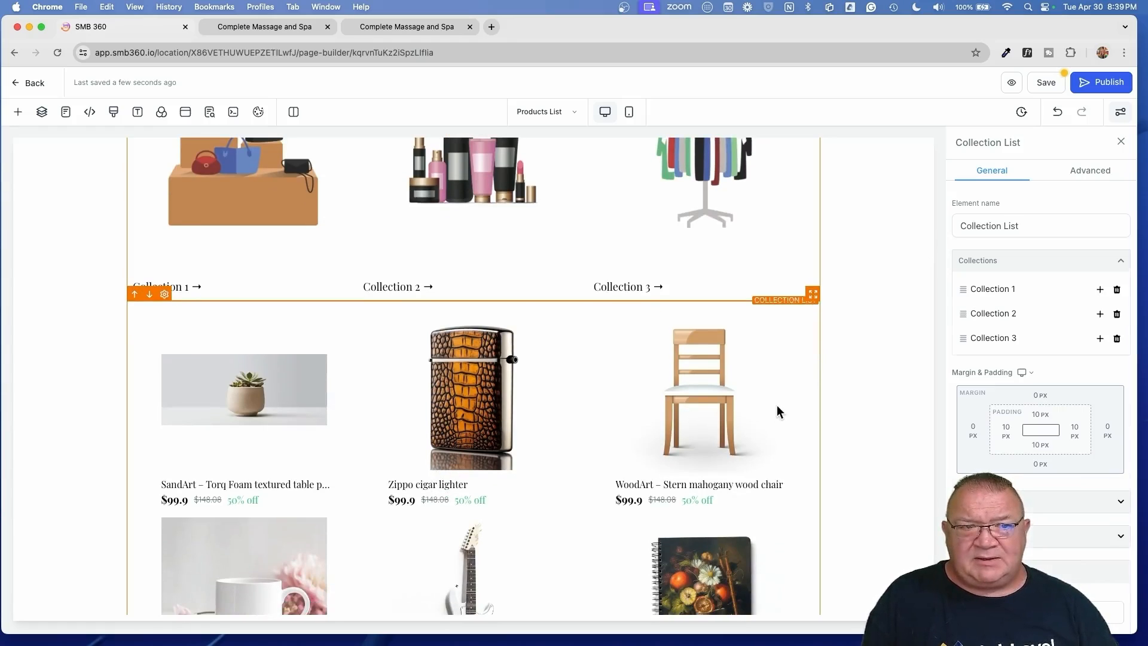
click(776, 410)
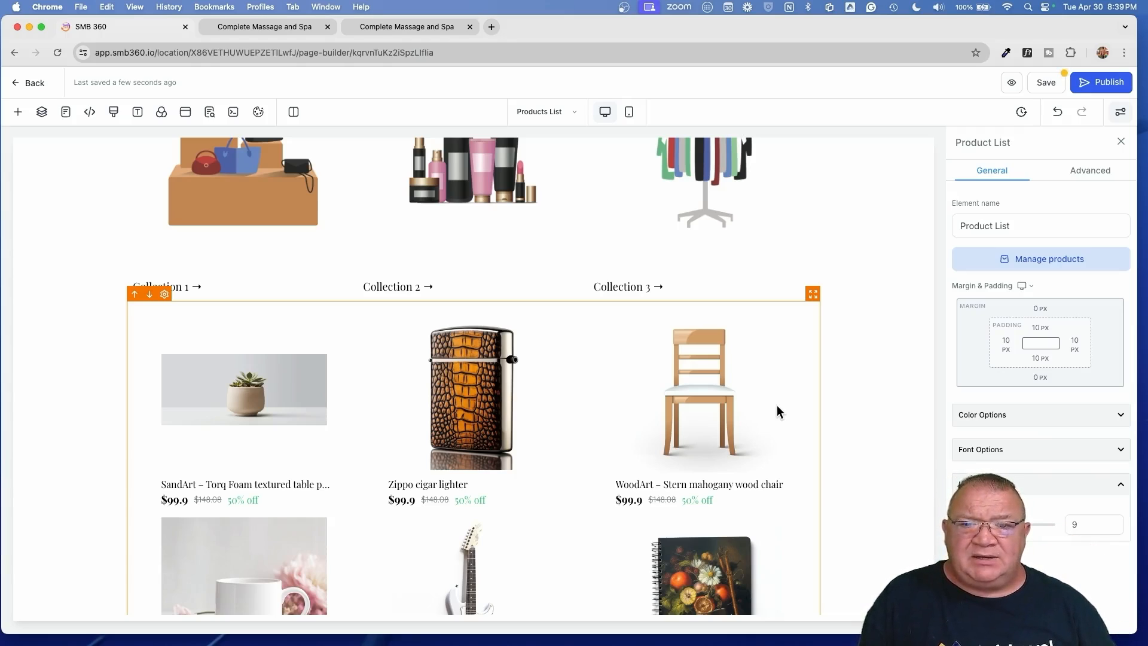
- Select the Collections block to show its settings listing Collection 1, Collection 2 and Collection 3
scroll(804, 335, up, 2)
scroll(800, 368, up, 3)
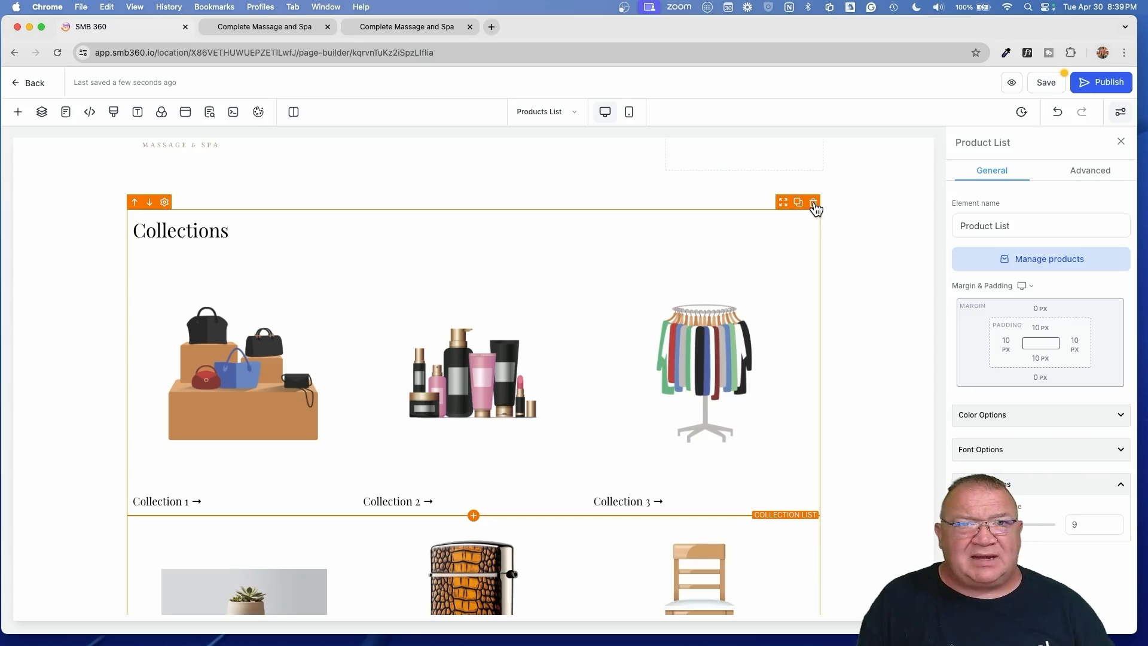
scroll(801, 292, down, 7)
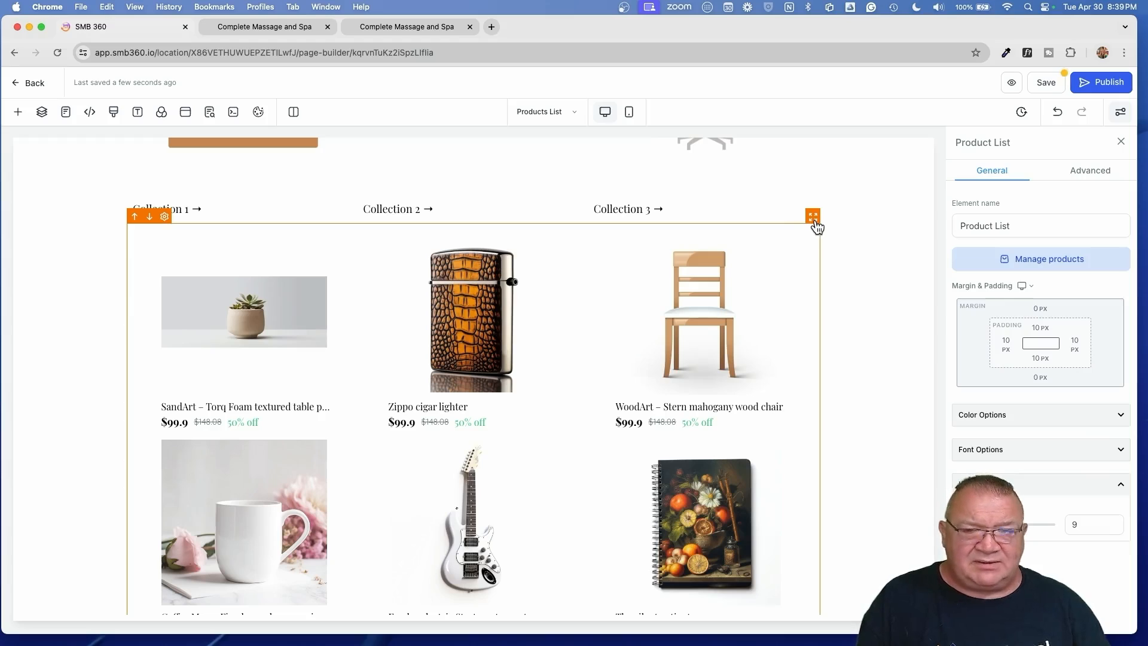
click(814, 218)
scroll(817, 223, up, 15)
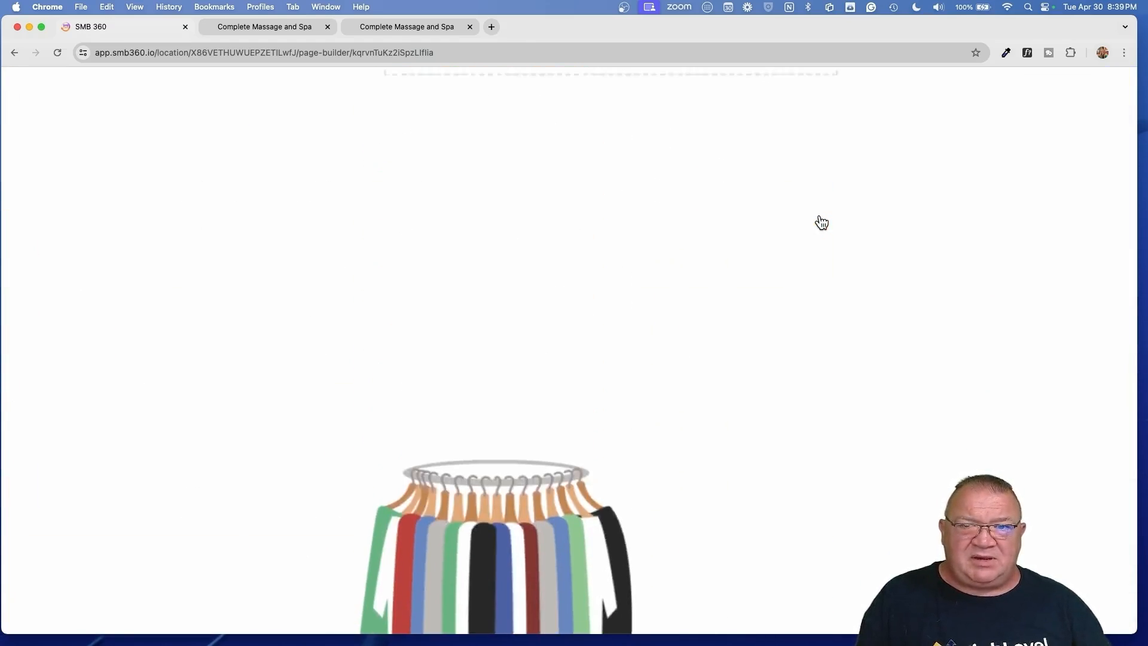
scroll(821, 222, up, 3)
scroll(821, 222, down, 7)
scroll(821, 222, left, 1)
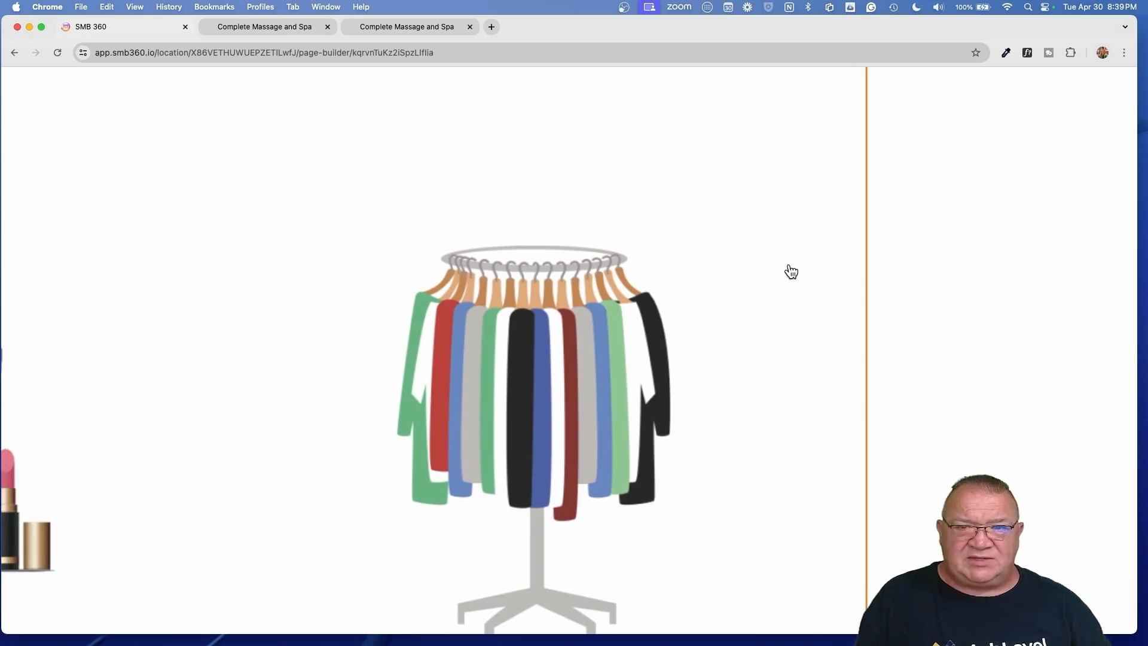
scroll(790, 269, up, 4)
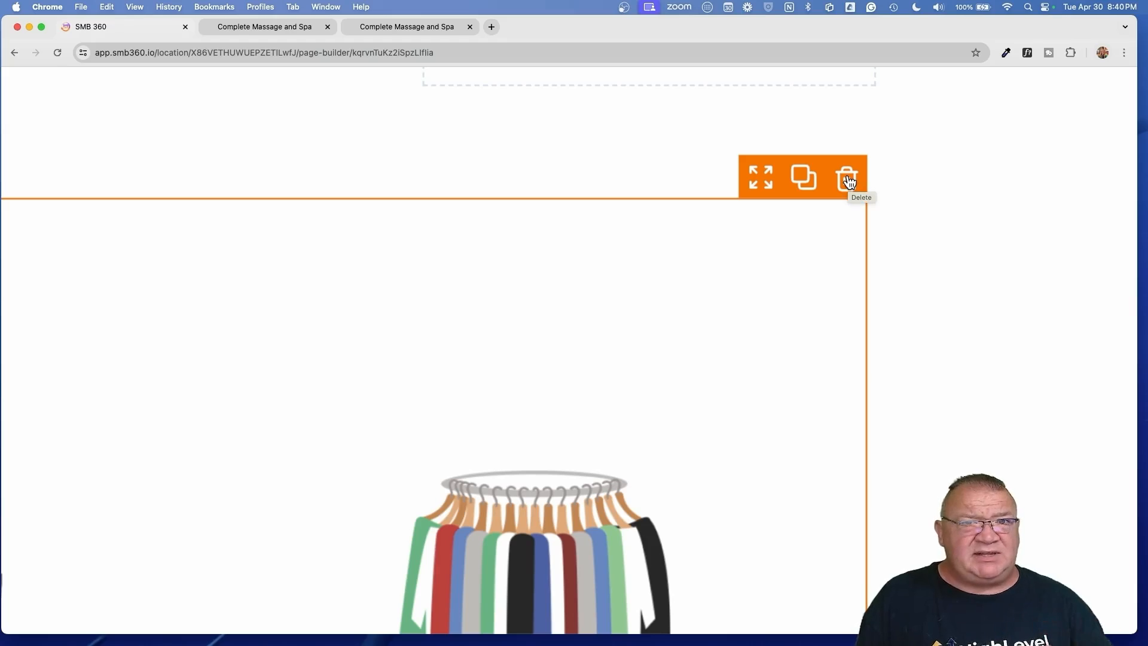
scroll(846, 182, down, 10)
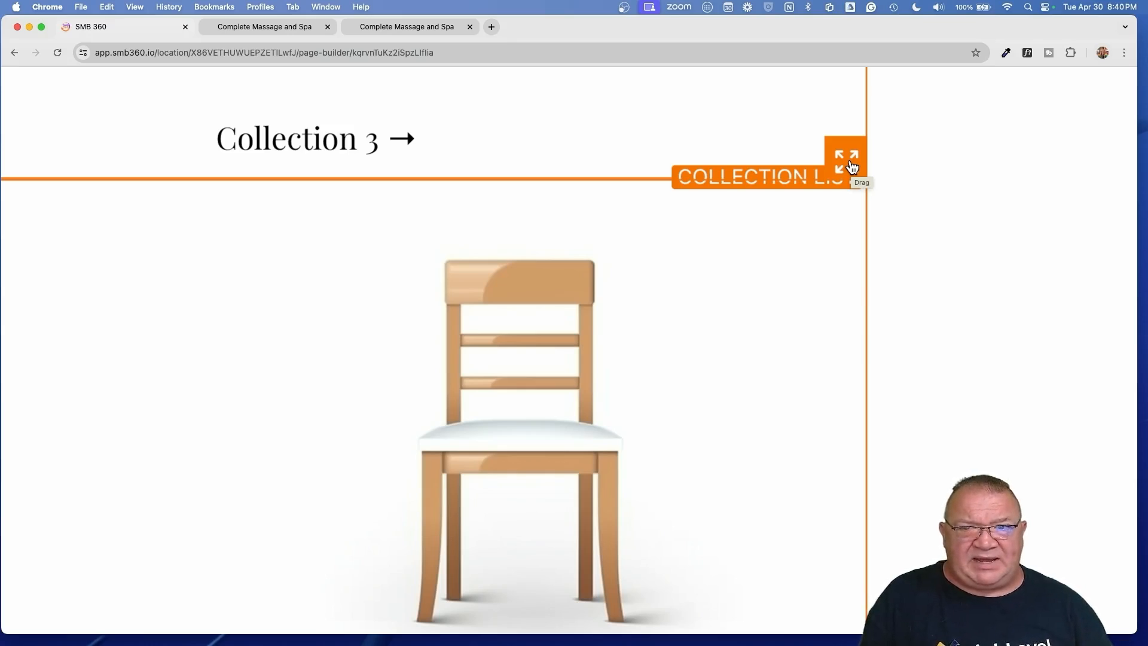
scroll(804, 239, down, 5)
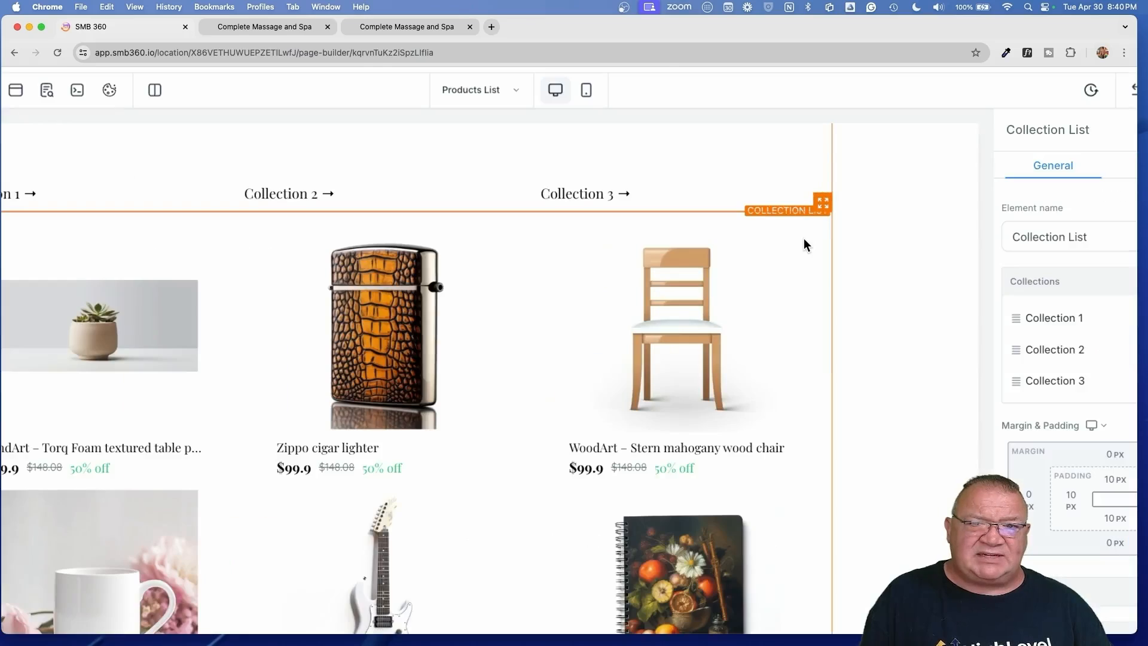
scroll(804, 239, up, 3)
scroll(804, 239, up, 2)
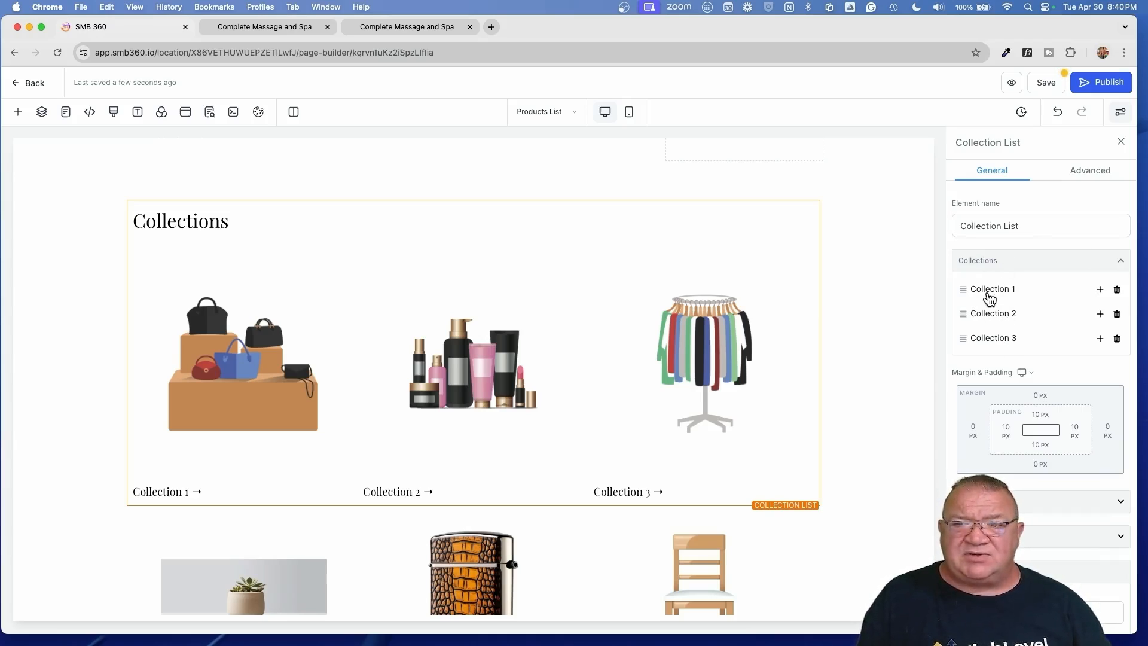
- In Collection List settings, assign Massages to Collection 1 and Products to Collection 2
scroll(987, 292, up, 5)
scroll(987, 293, down, 2)
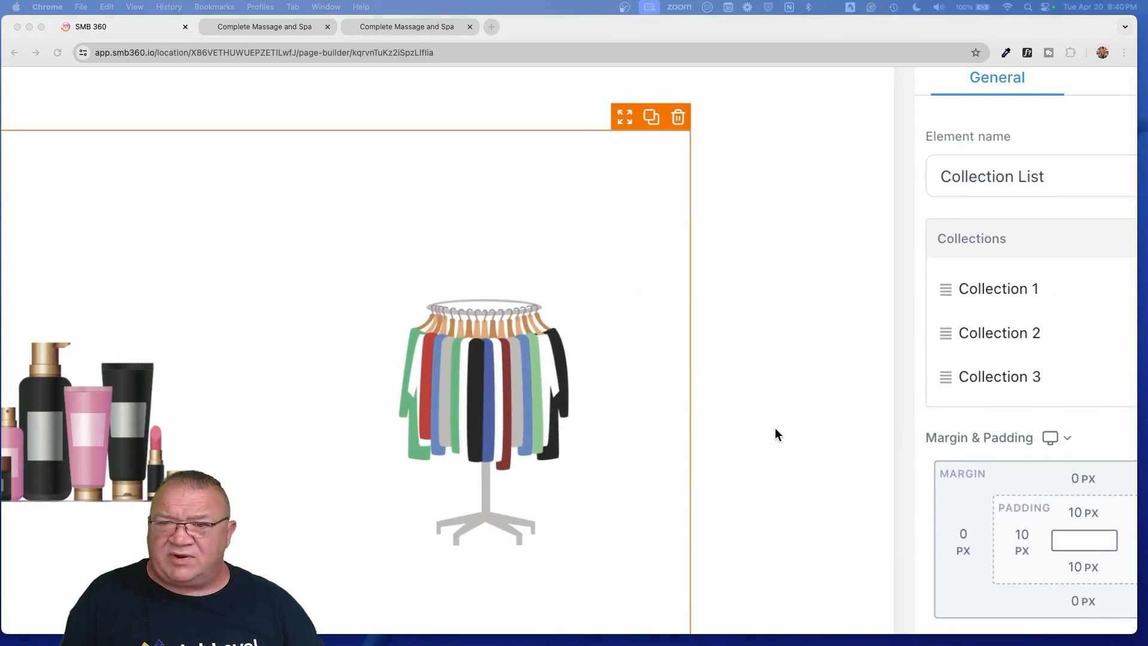
scroll(969, 341, right, 4)
click(858, 292)
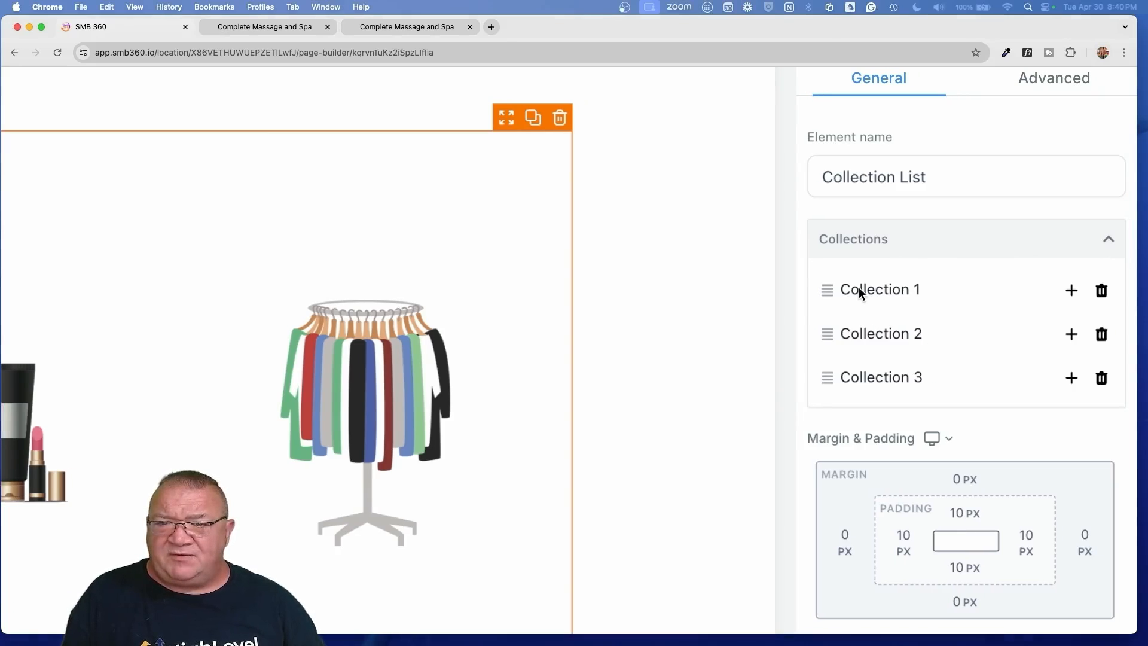
click(858, 291)
scroll(858, 291, down, 2)
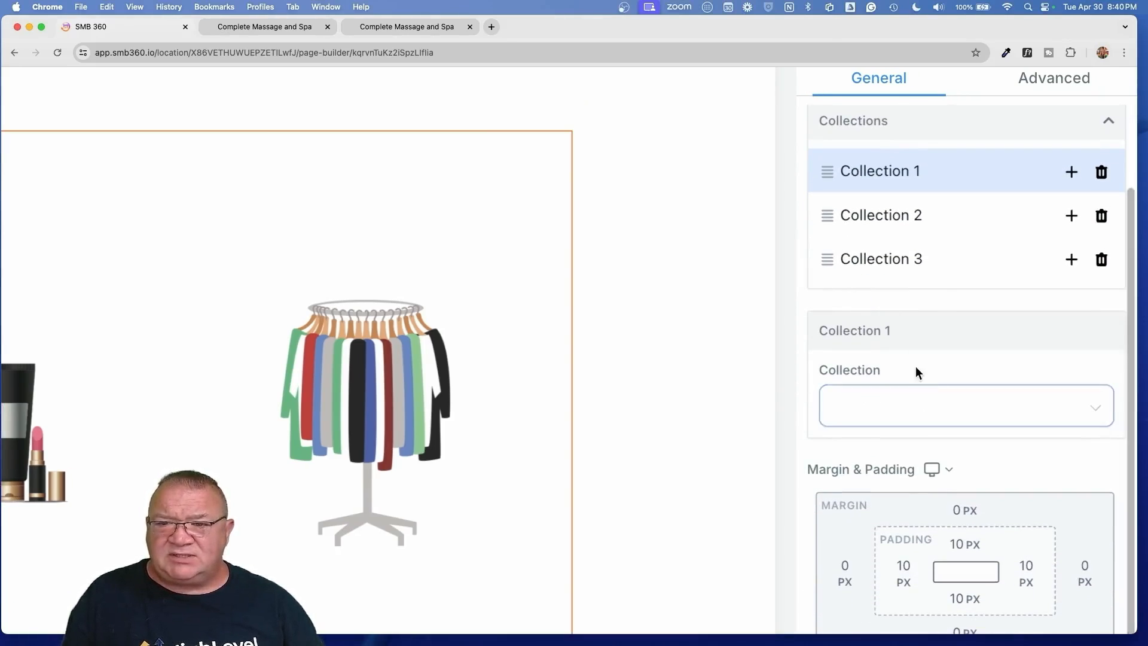
click(911, 410)
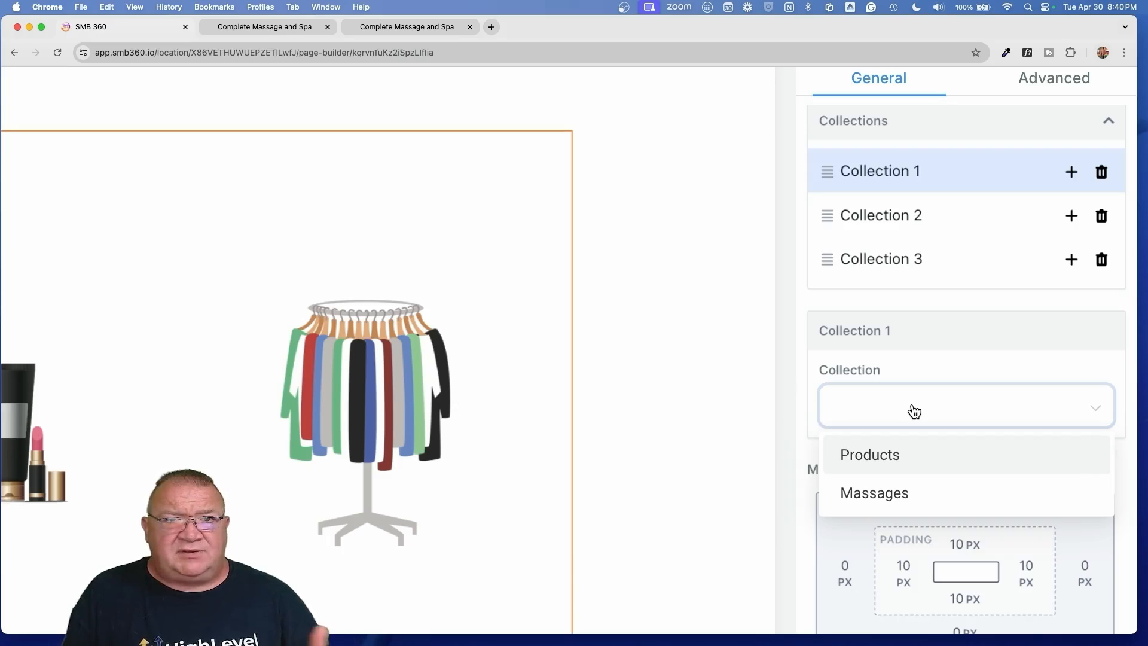
click(916, 504)
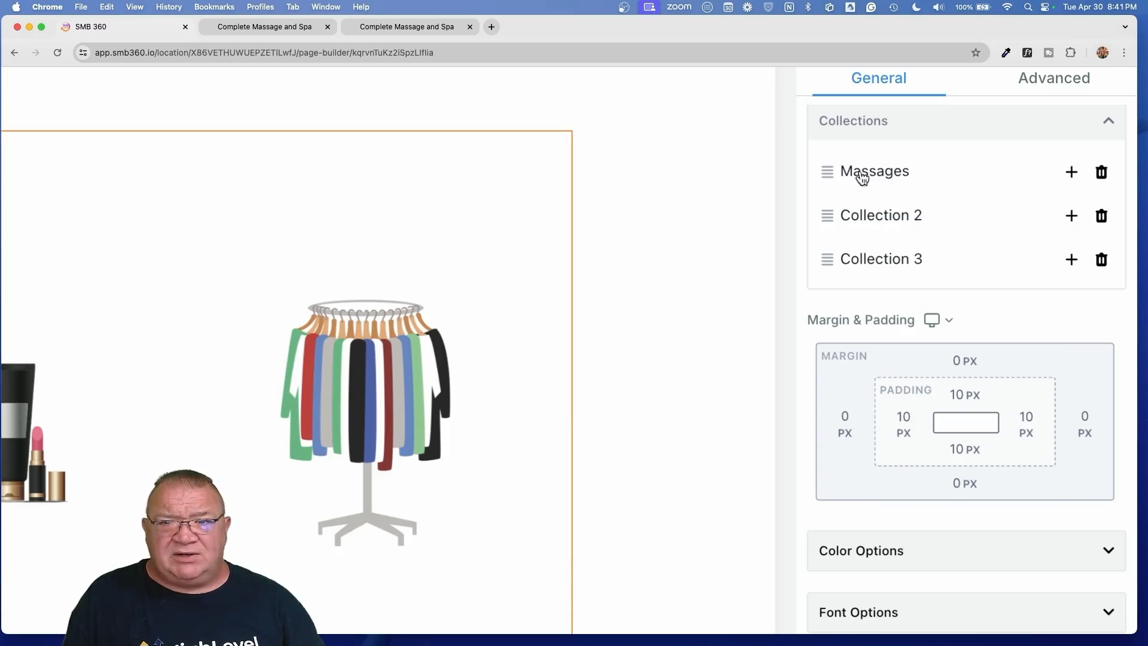
click(873, 216)
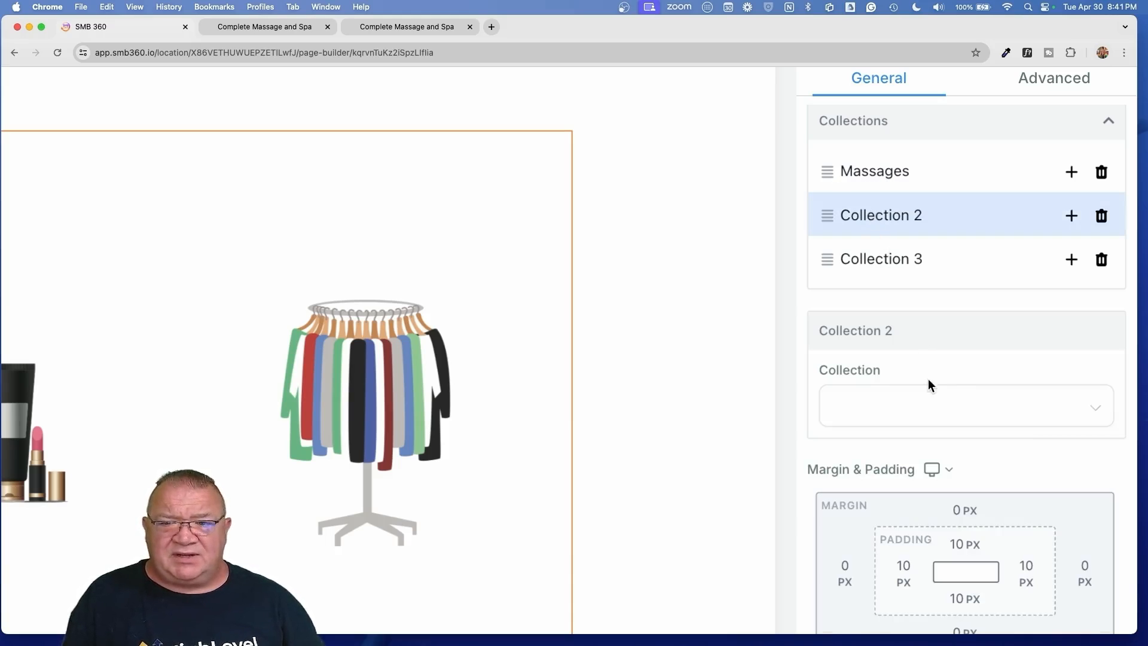
click(923, 406)
click(879, 454)
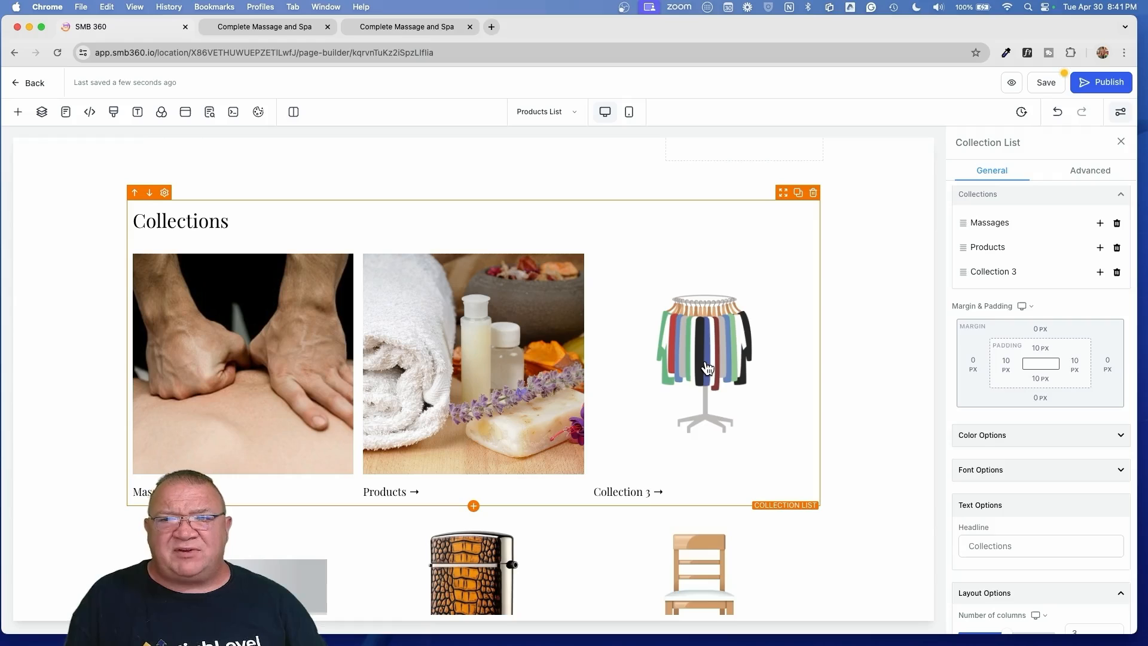
- Remove the unused third collection card and set the collection list to 2 columns
click(1116, 273)
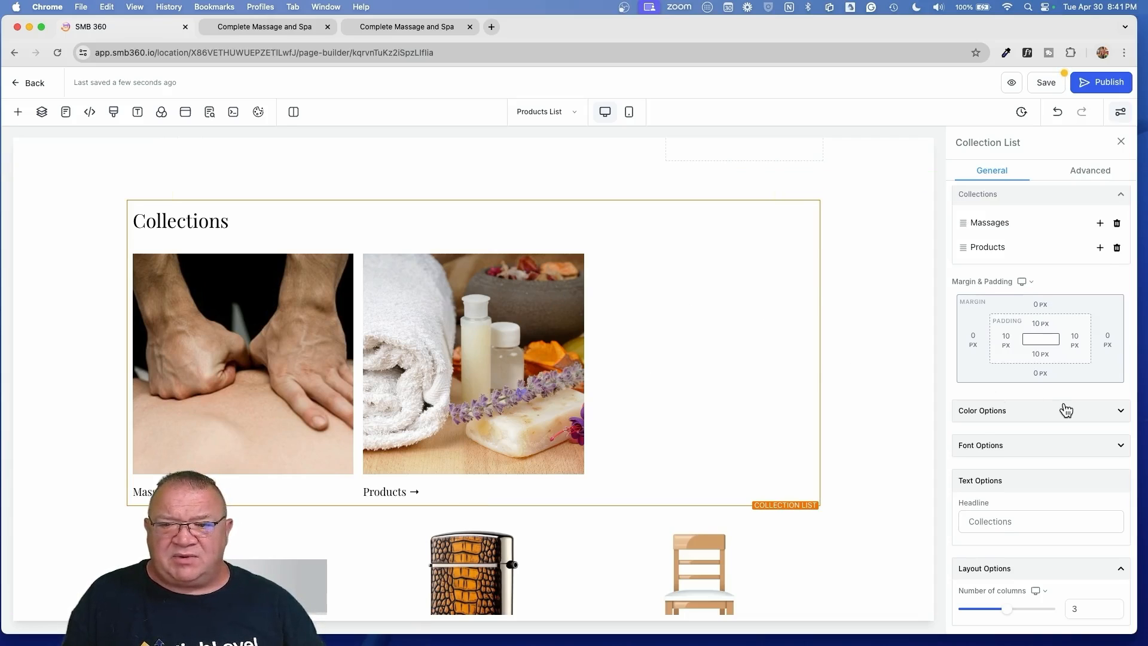
scroll(1066, 410, down, 1)
drag(1089, 580, 1042, 587)
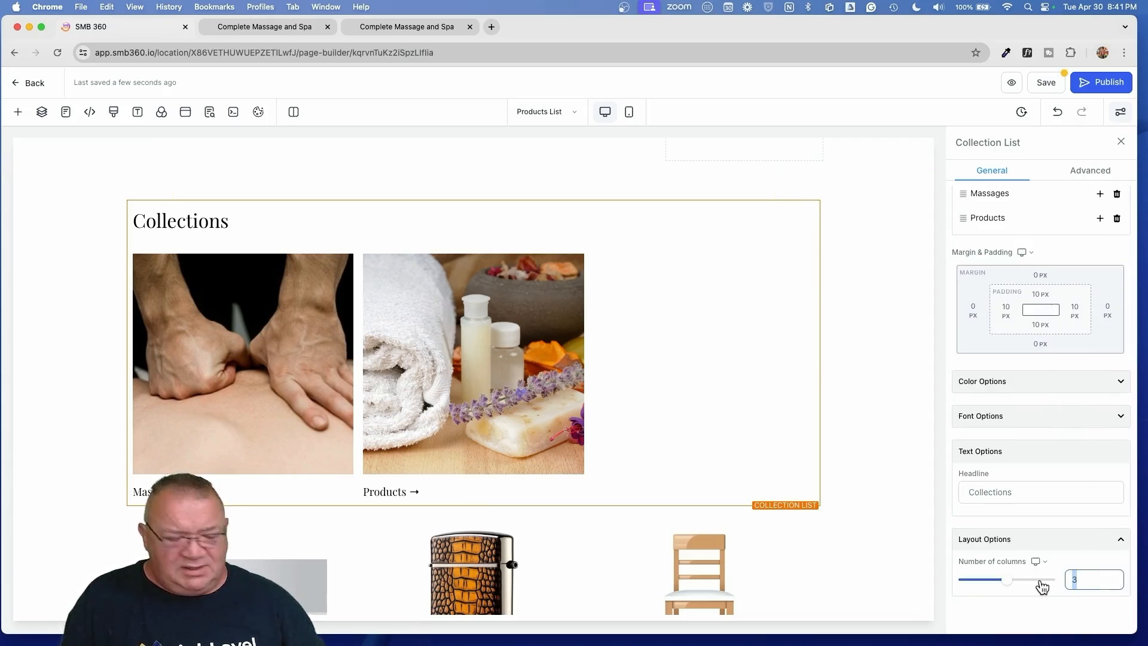
text(2)
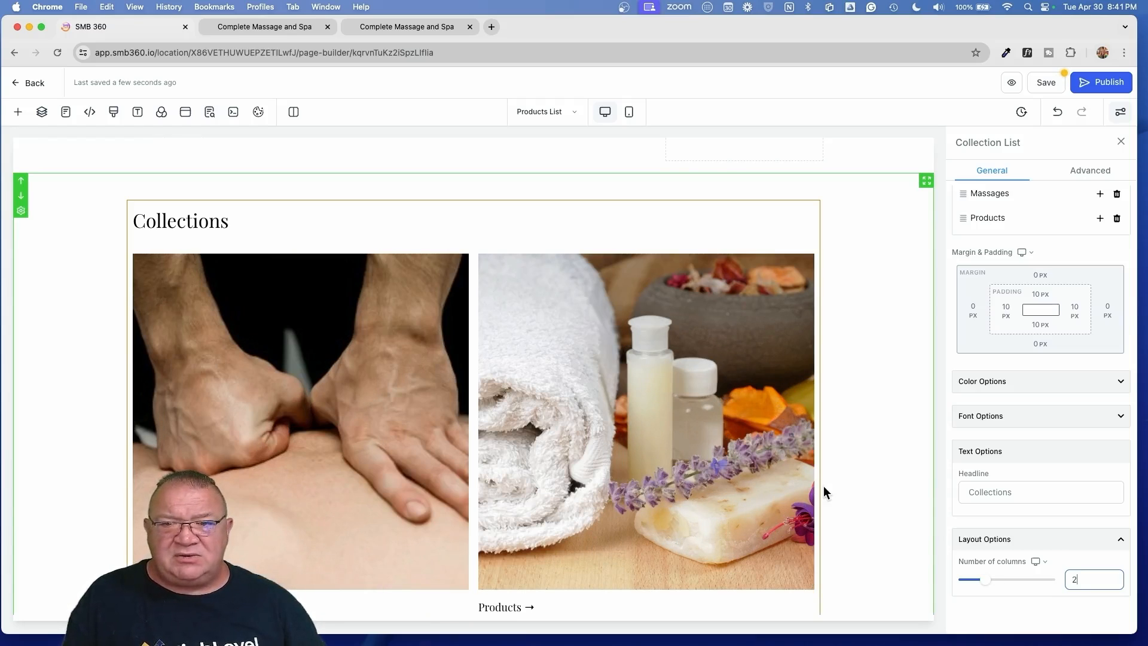
- Save the two-column collection layout and switch to the store preview
scroll(823, 485, down, 3)
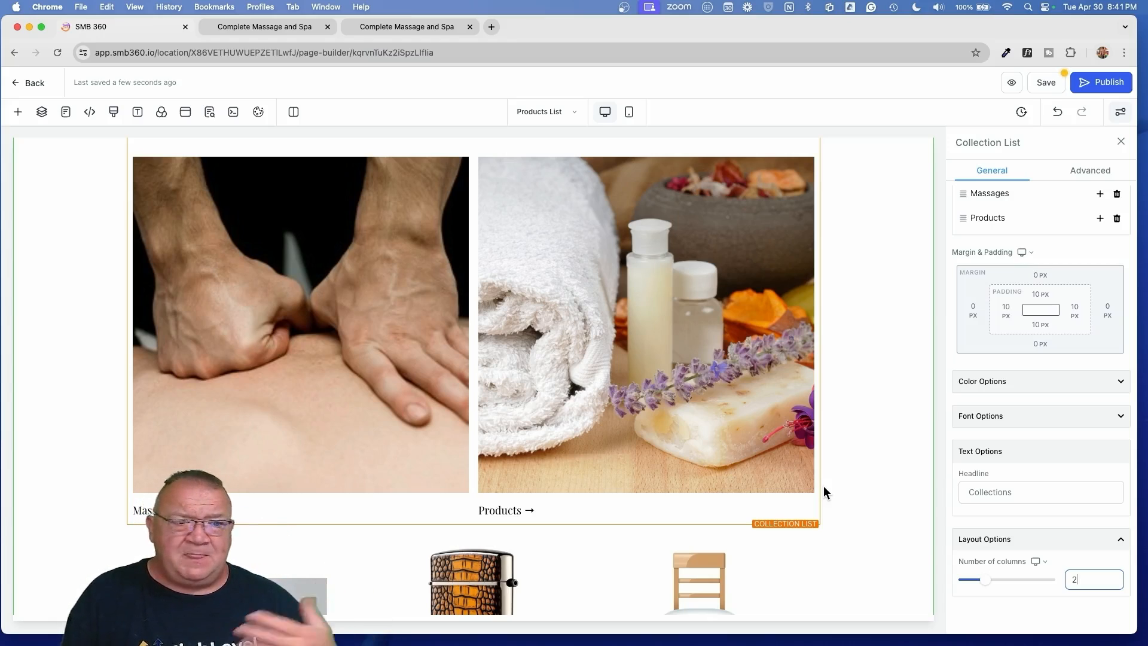
click(1046, 83)
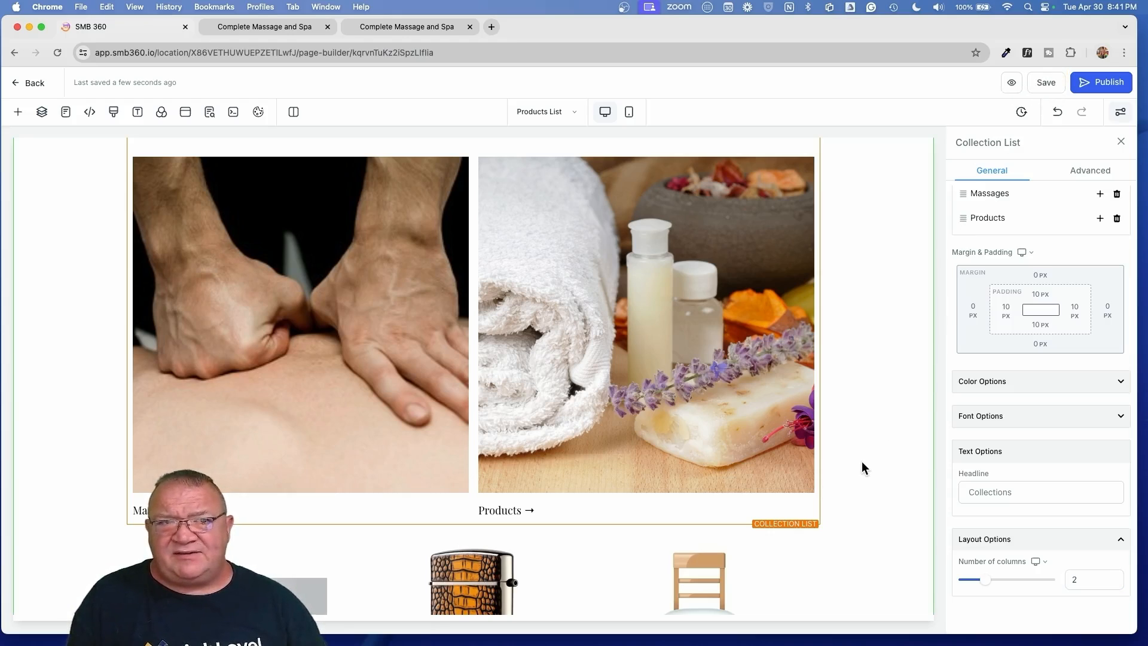
click(245, 29)
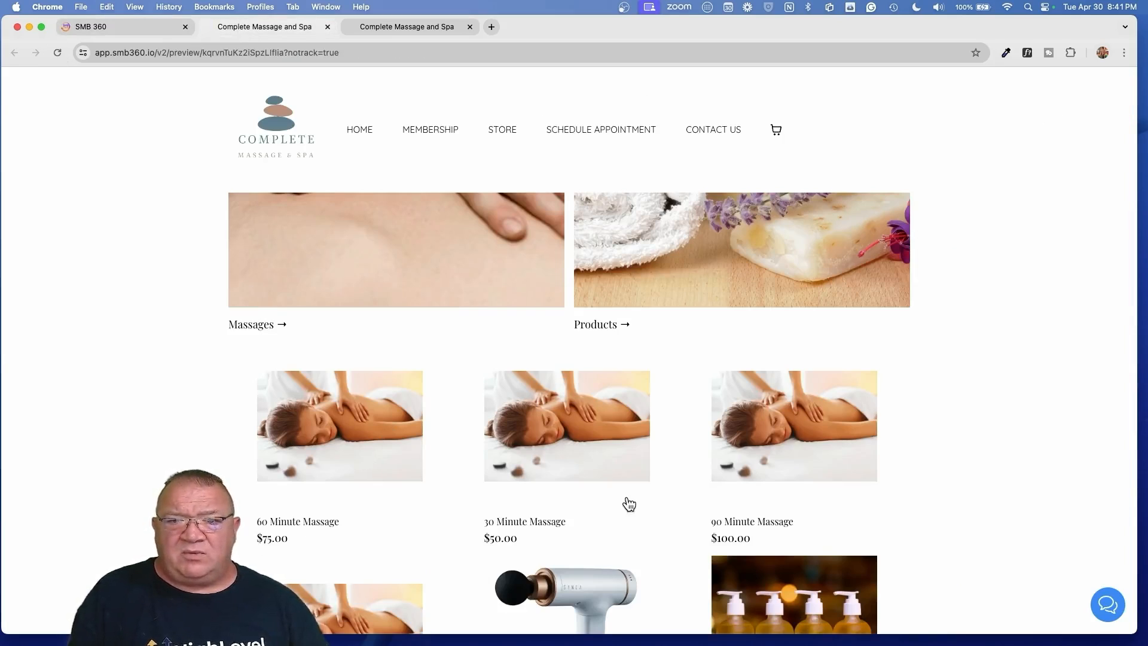
- In the preview, check the Collections section and open the Massages collection page
scroll(628, 502, up, 5)
scroll(629, 504, down, 2)
scroll(625, 502, up, 2)
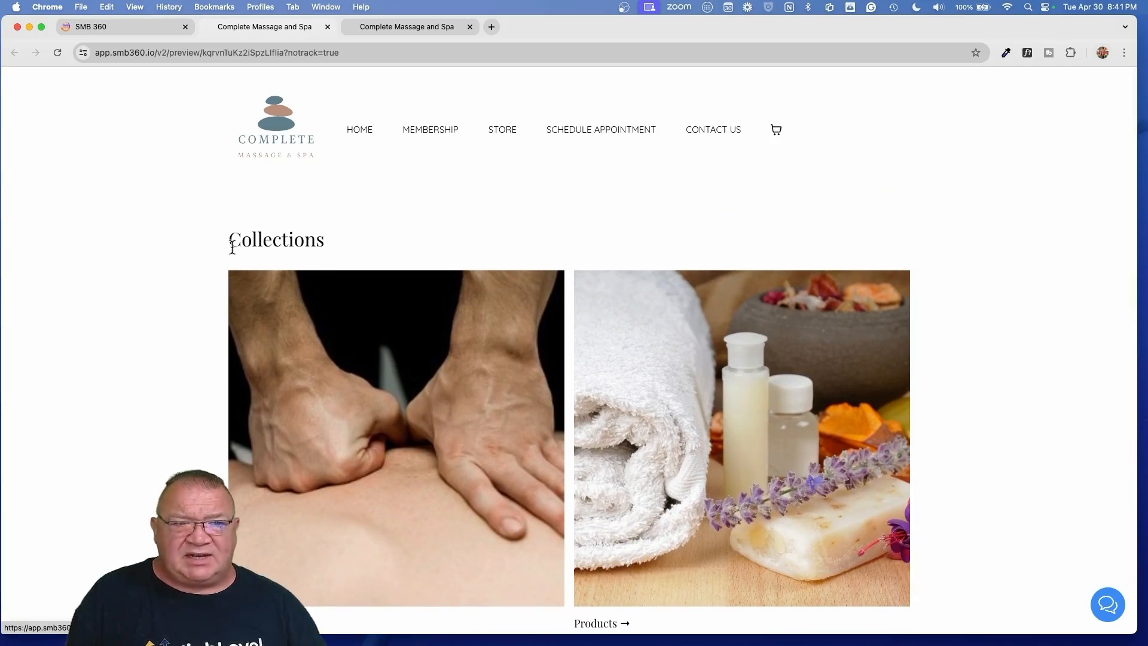
drag(330, 243, 228, 242)
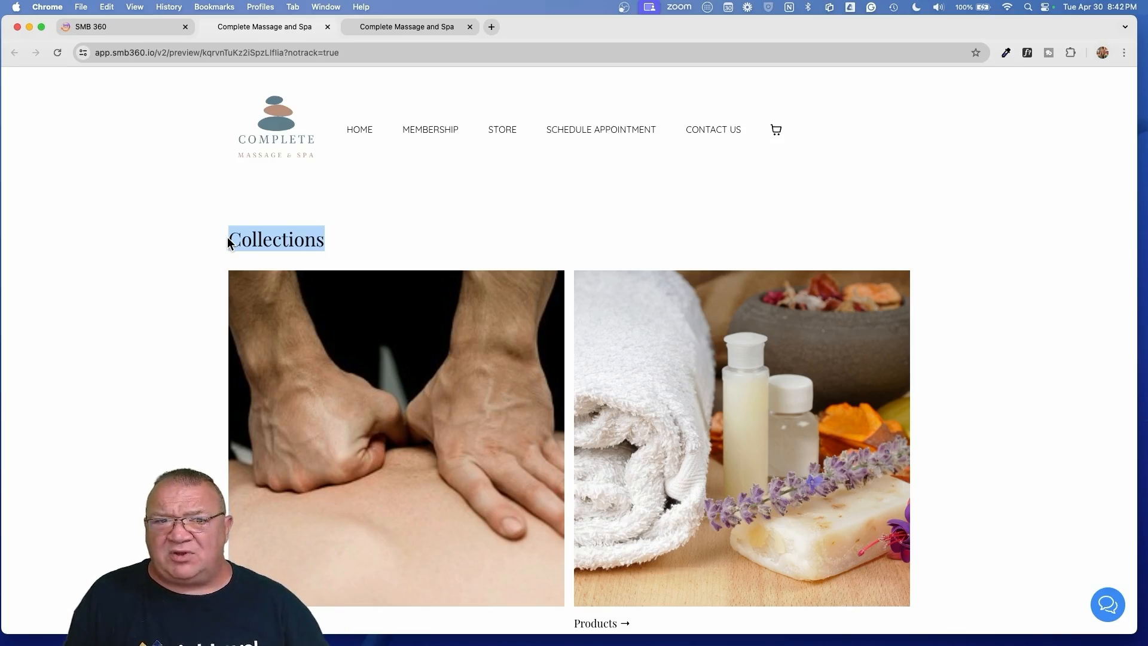
scroll(386, 405, down, 2)
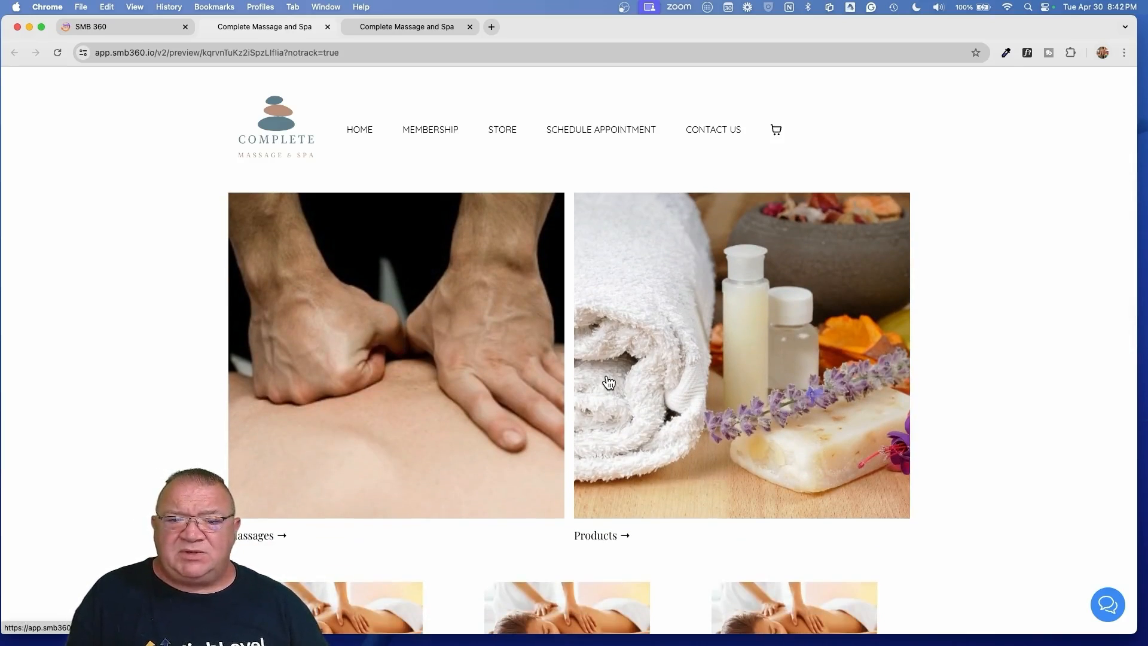
scroll(473, 412, down, 7)
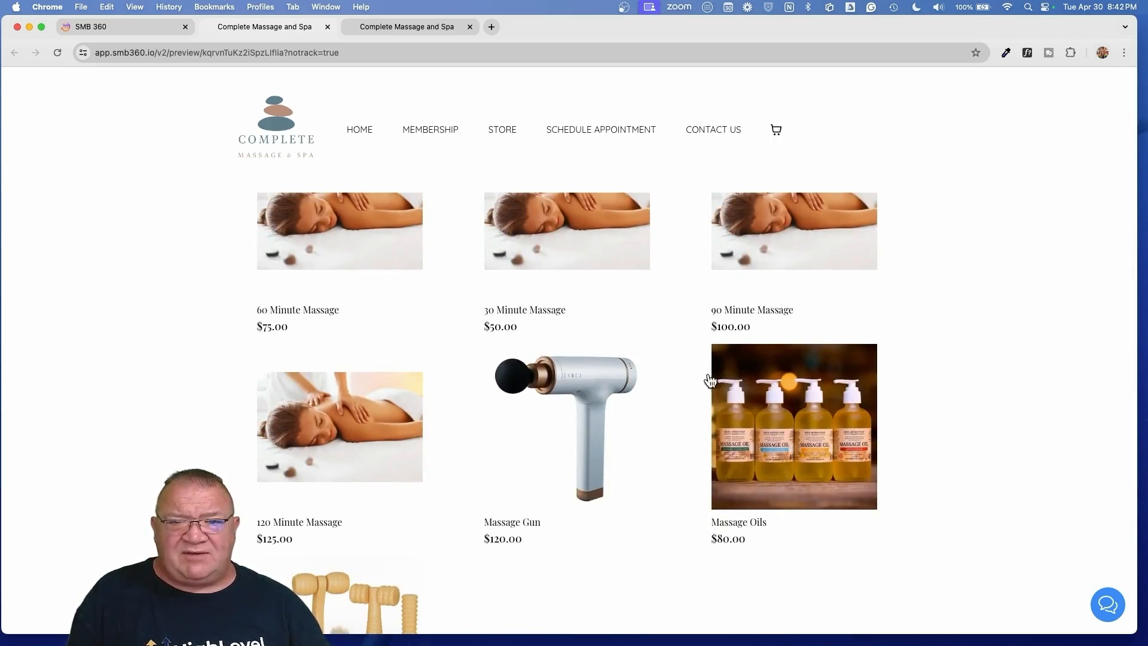
scroll(578, 483, up, 5)
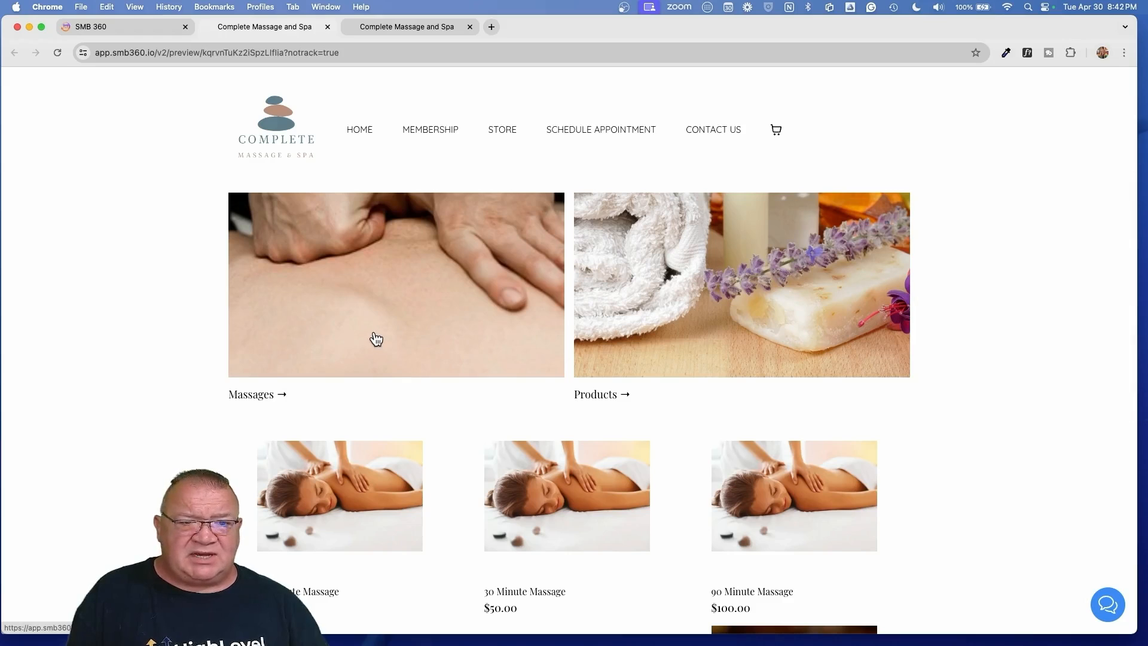
click(376, 339)
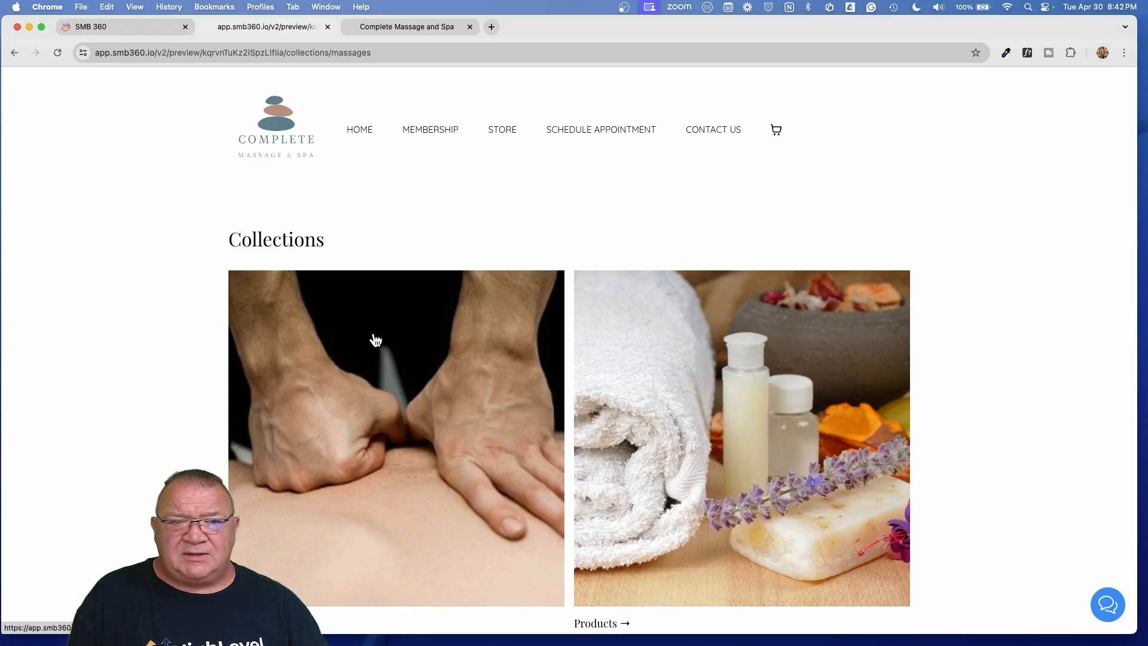
- Review the Massages collection items, then close the preview to return to the editor
scroll(376, 339, down, 8)
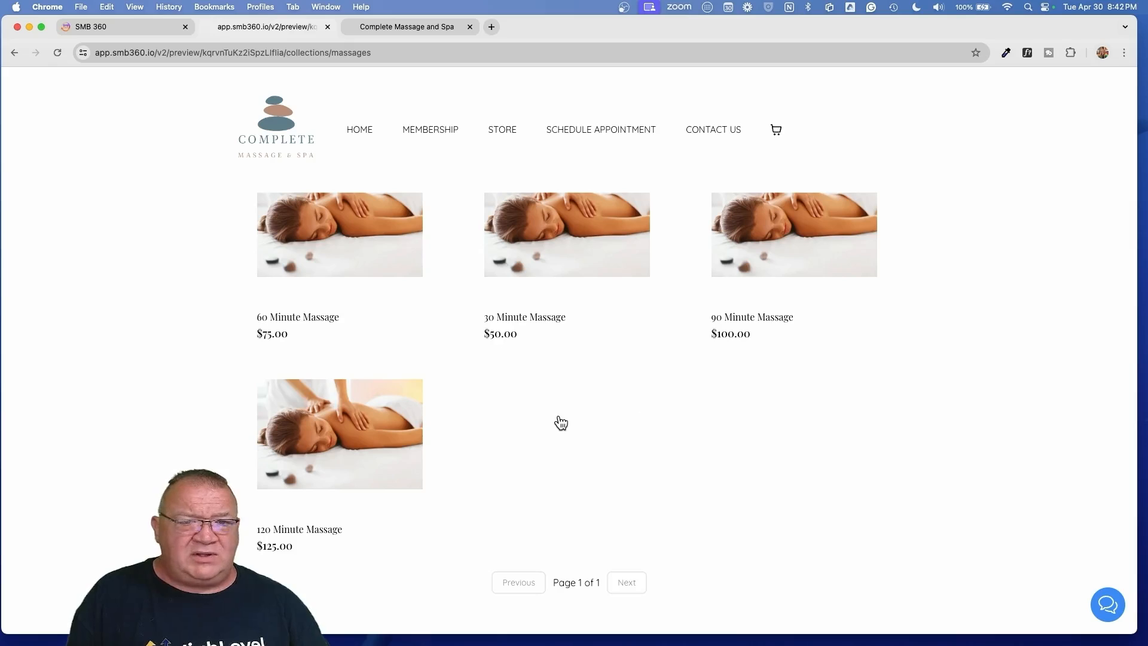
scroll(558, 422, up, 2)
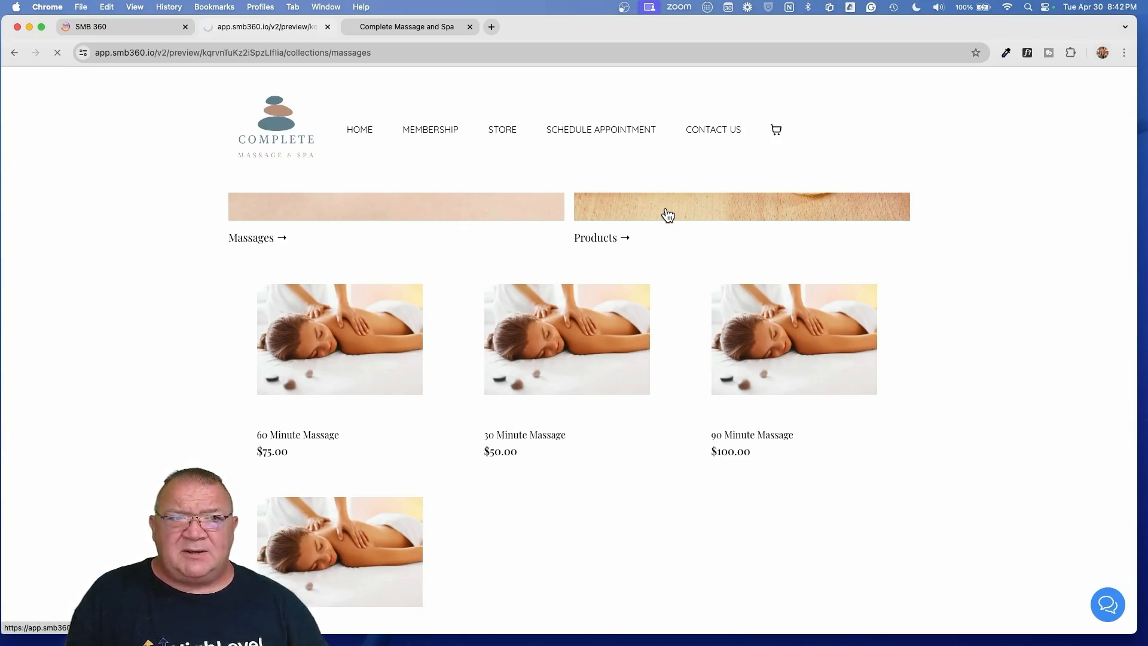
scroll(666, 206, down, 5)
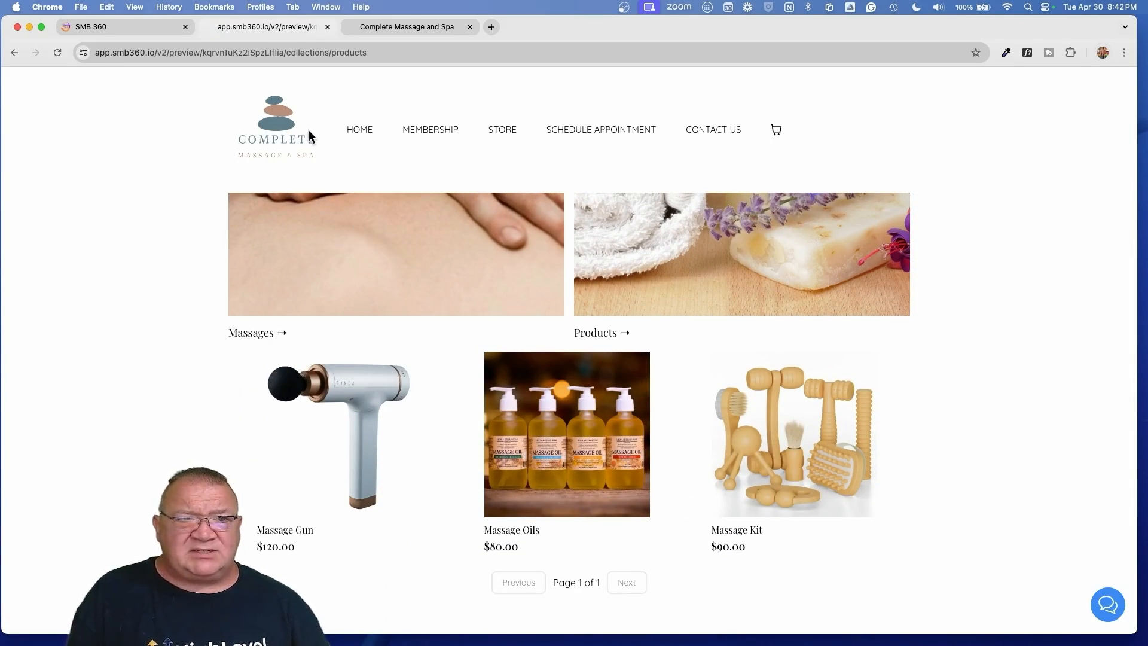
click(327, 27)
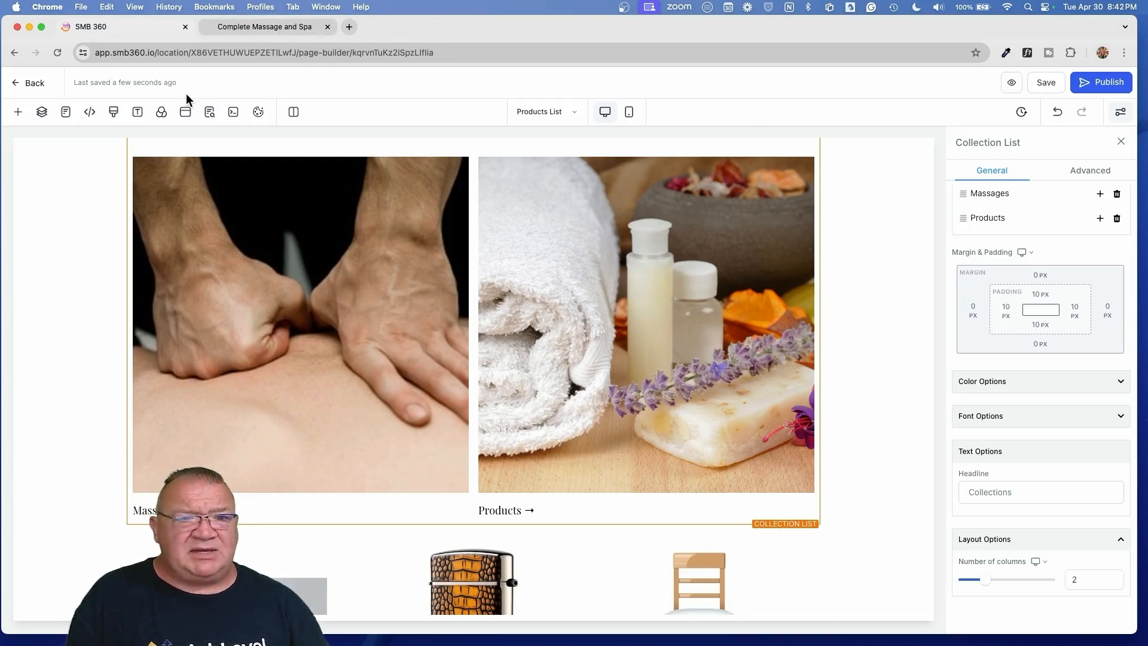
- Publish the Products List page, reload the live site to confirm, then return to the pages list
click(1099, 78)
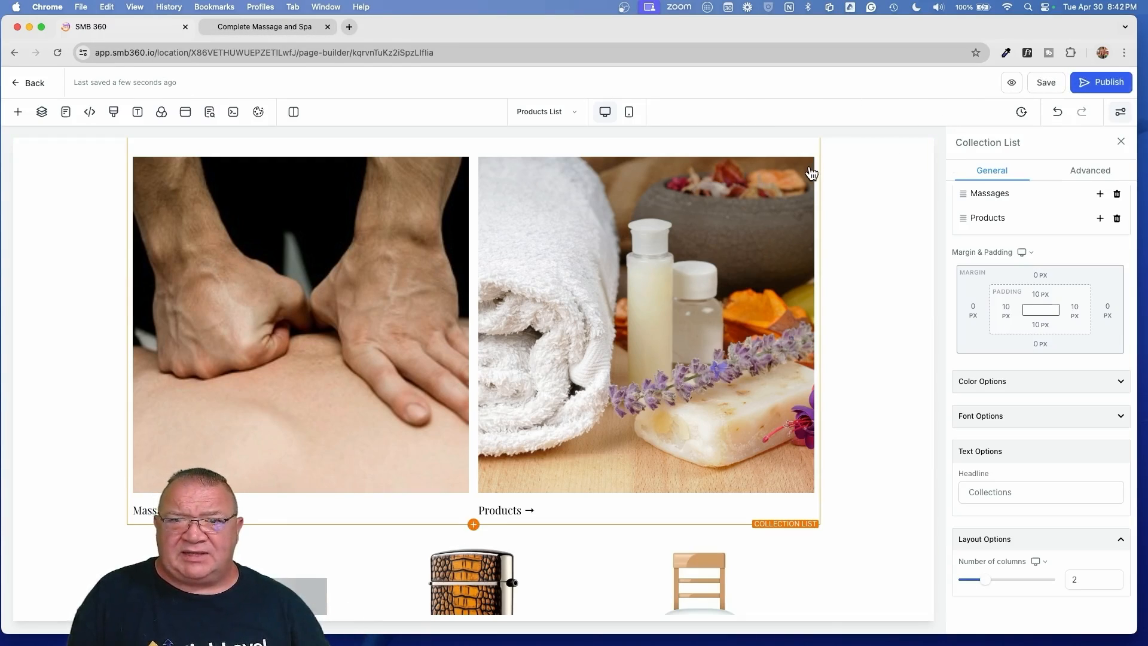
click(267, 26)
click(58, 54)
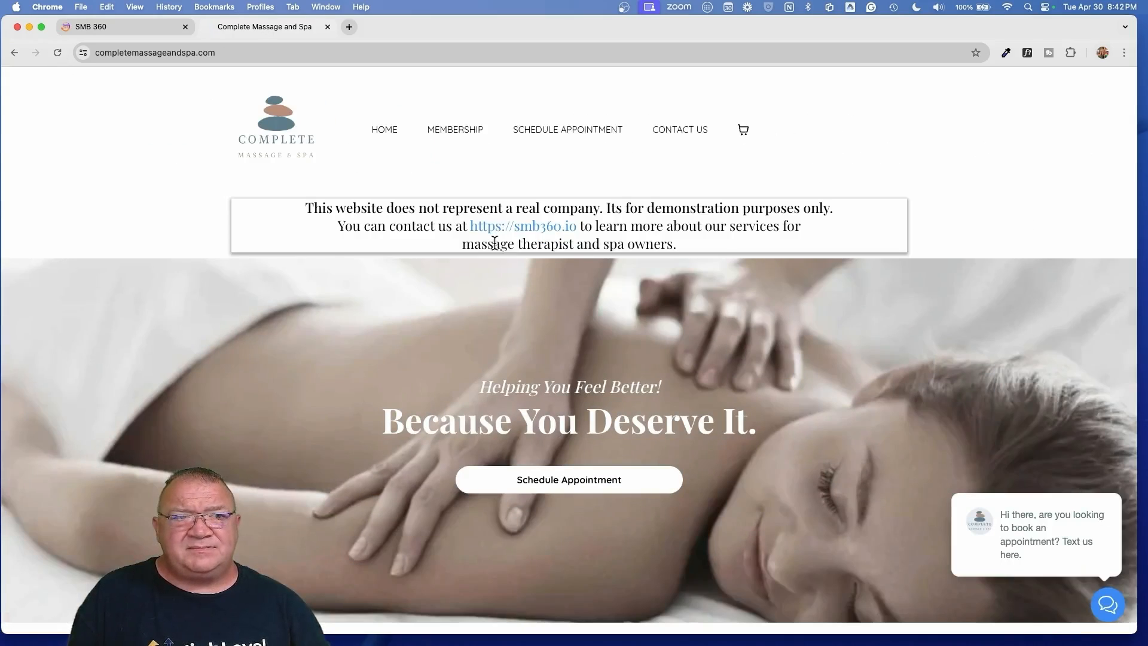
click(91, 26)
click(30, 84)
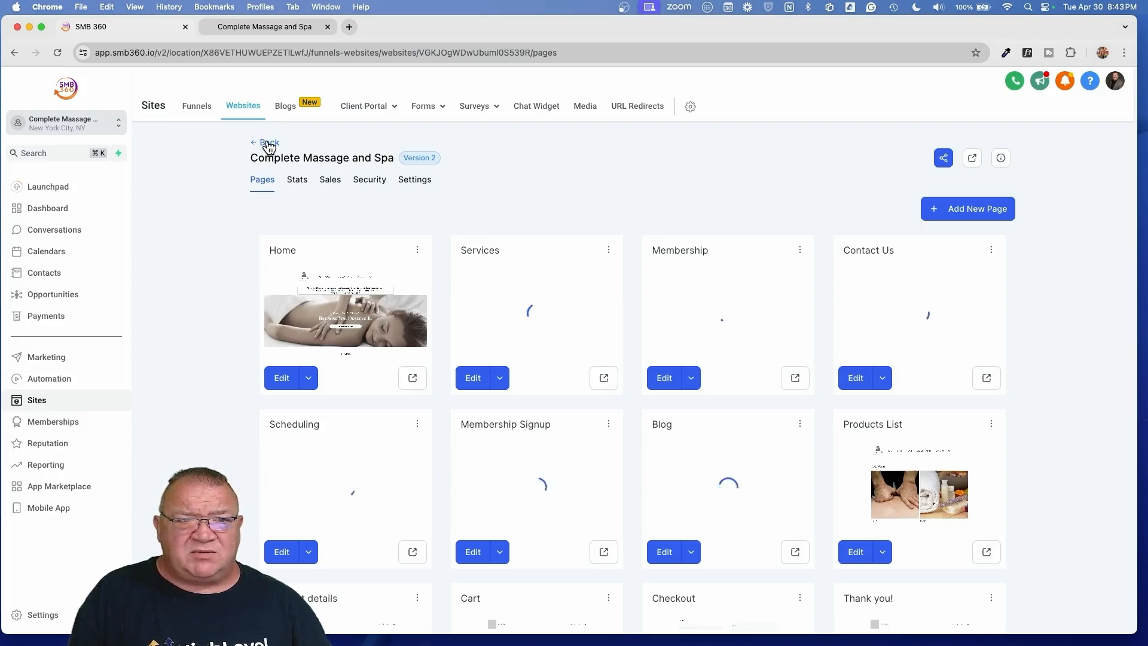
- Switch the Complete Massage and Spa website's payment mode from Live to Test, then go back to Pages
click(419, 183)
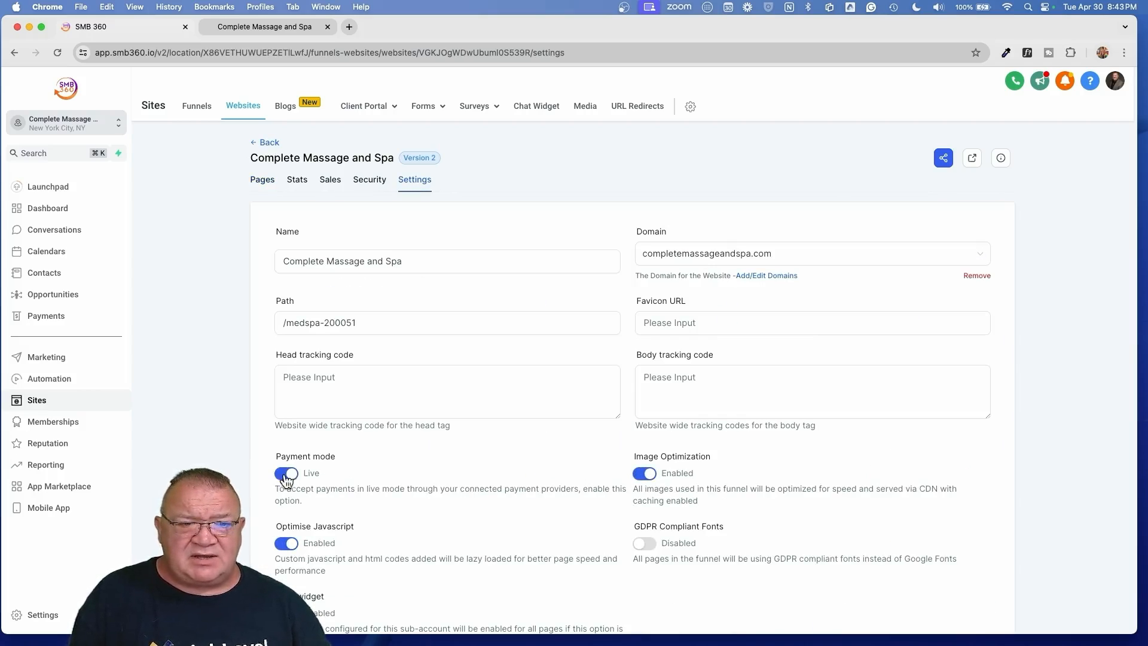
scroll(275, 483, up, 5)
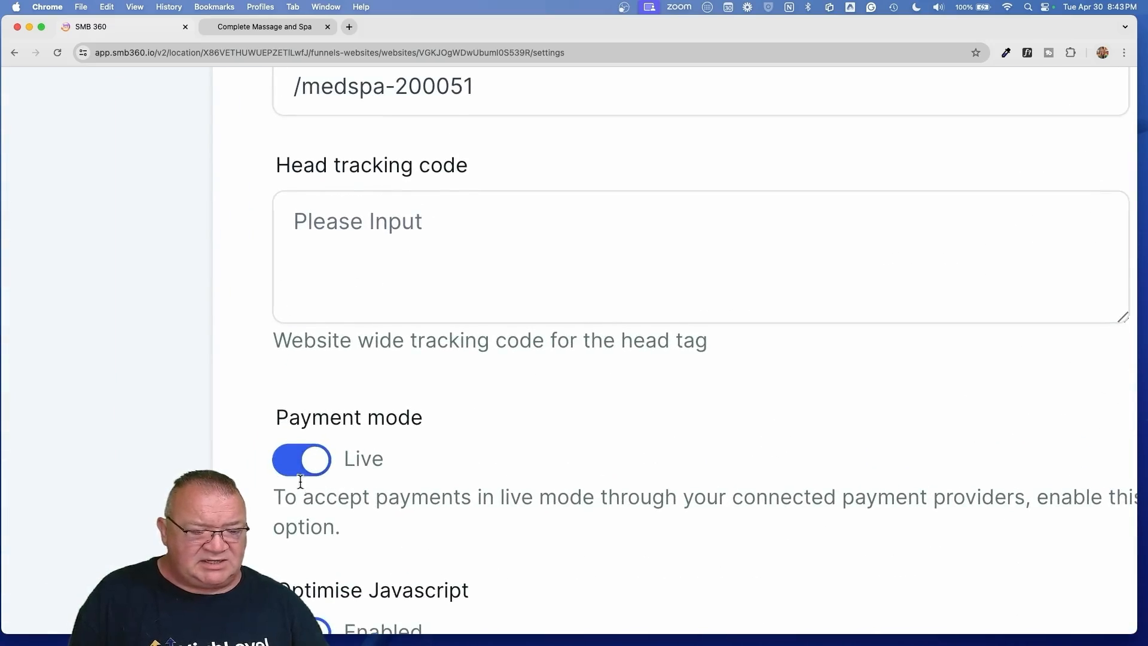
click(293, 459)
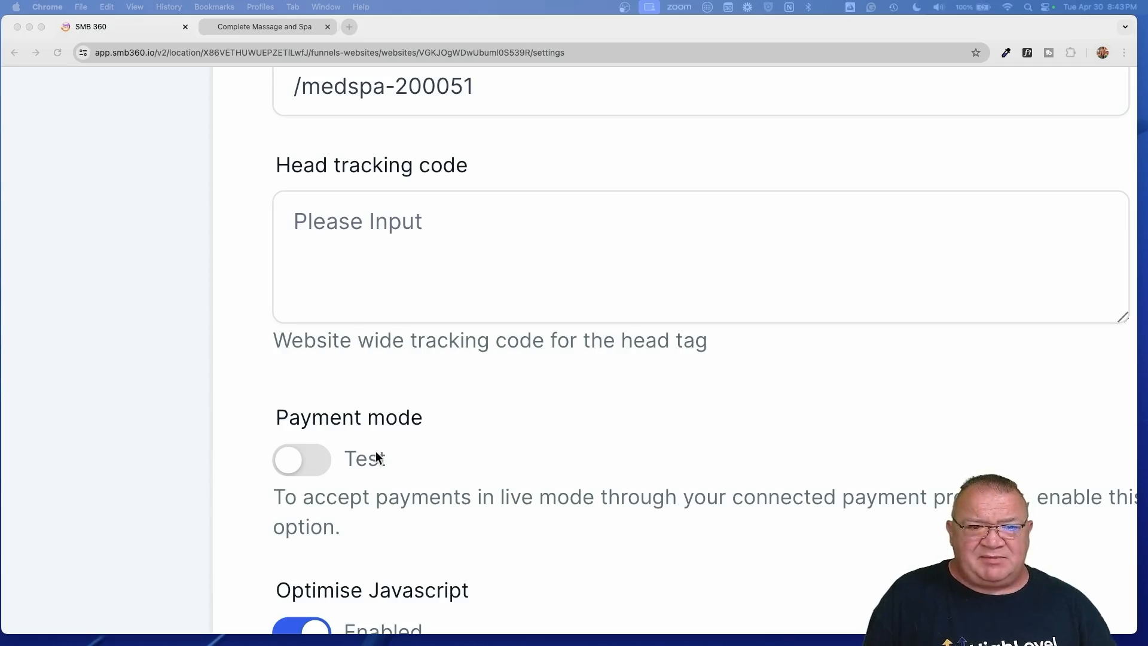
click(409, 471)
scroll(514, 433, down, 5)
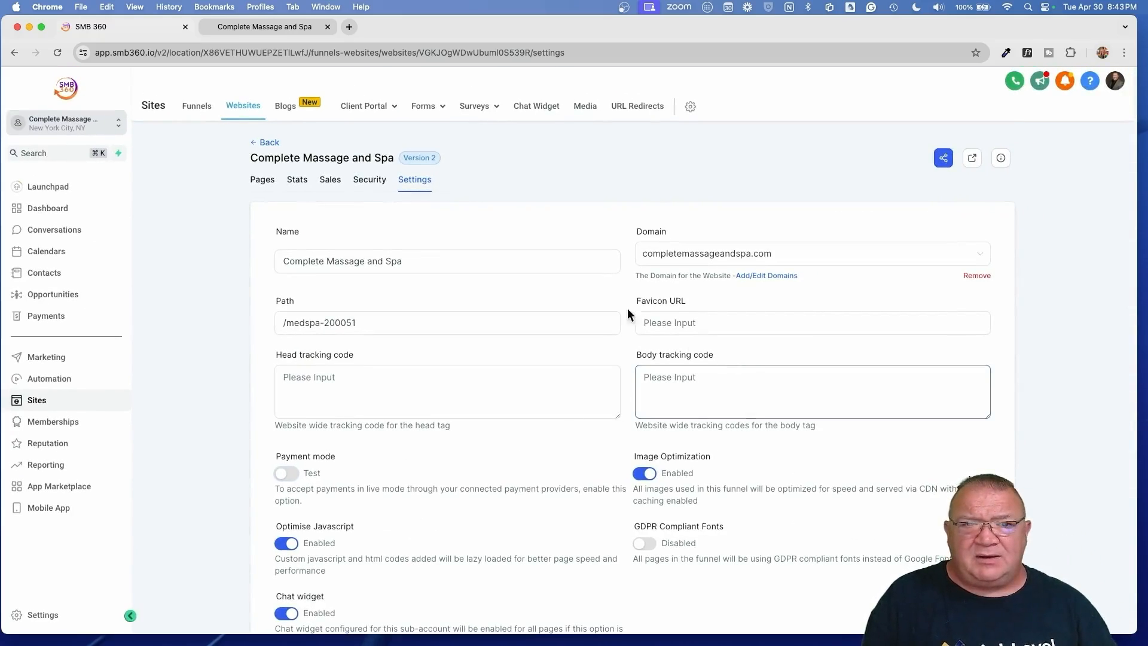
click(257, 180)
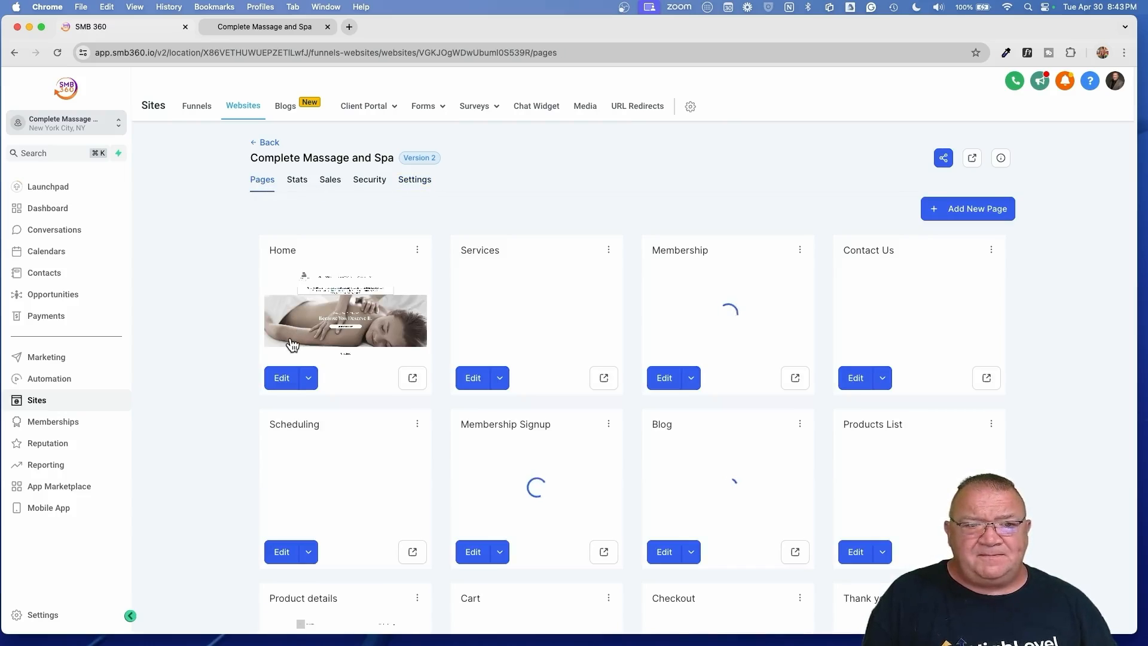
- Save and publish the Home page, then view the live spa site
click(279, 377)
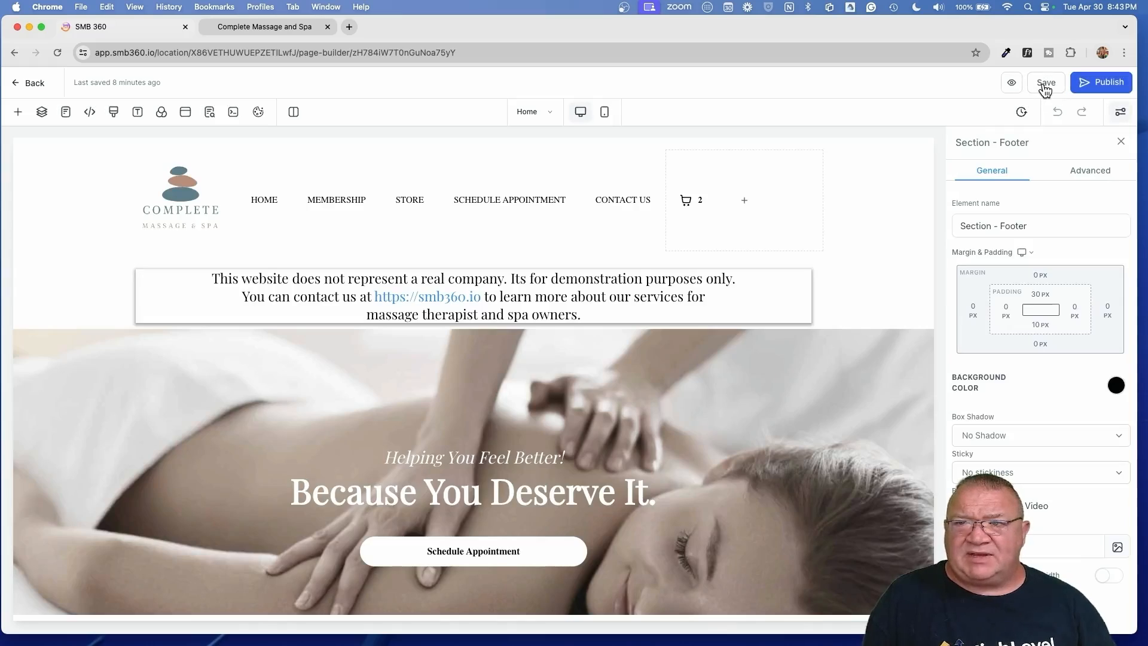
click(1045, 88)
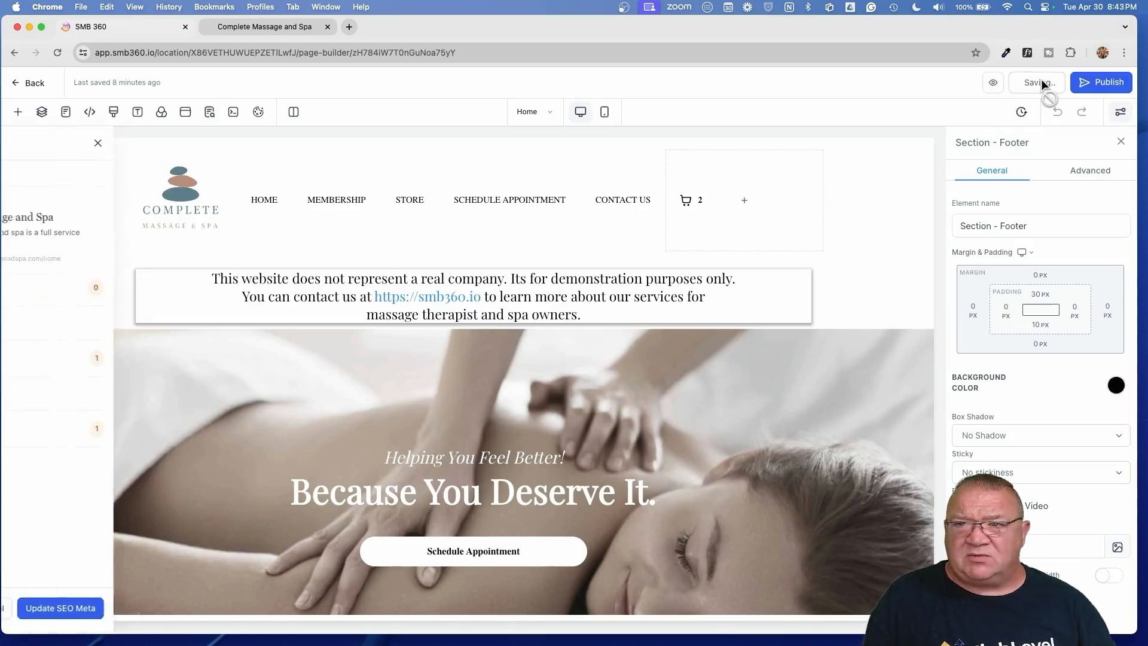
click(1102, 87)
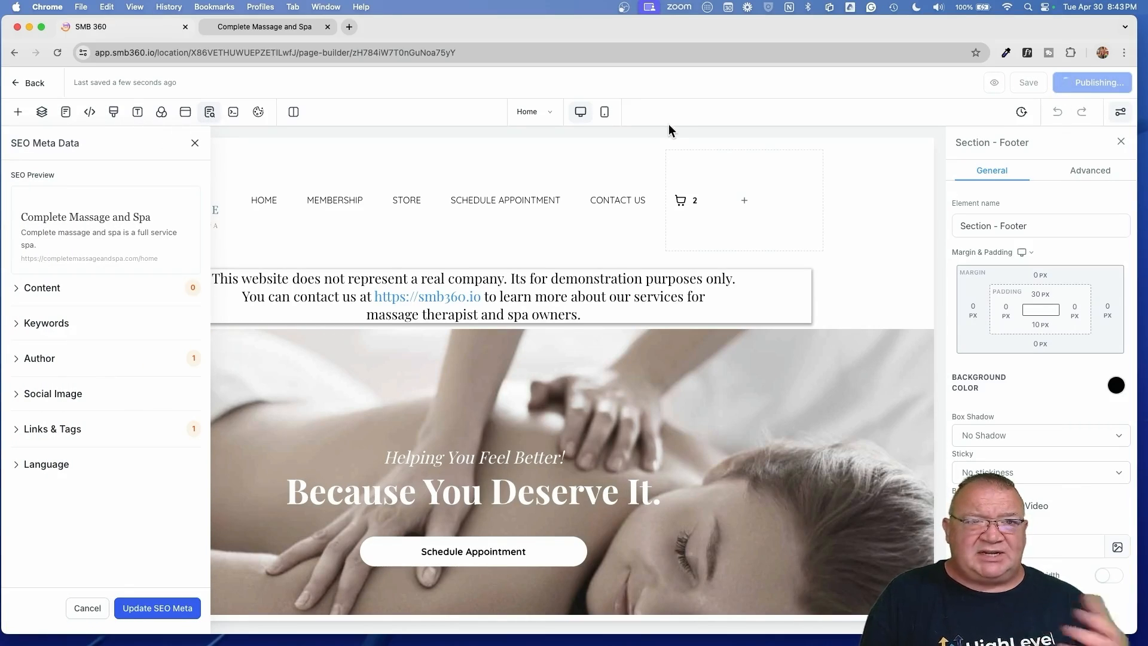
click(278, 28)
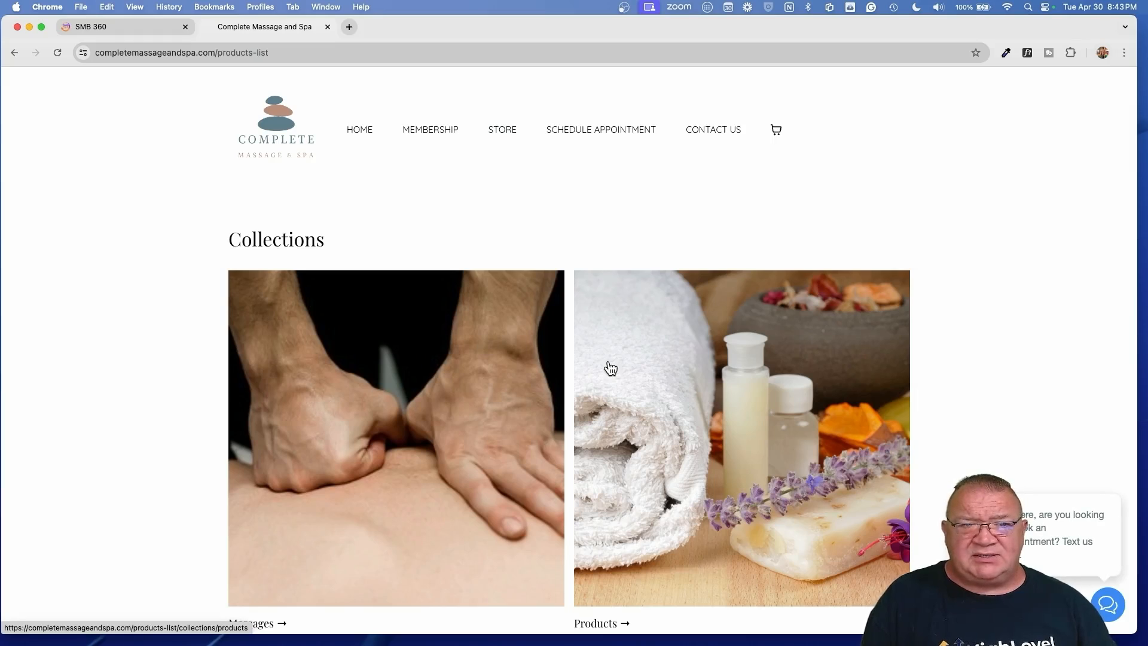
- Exit the page editor to the website's pages list, then return to the live spa site
scroll(610, 367, down, 6)
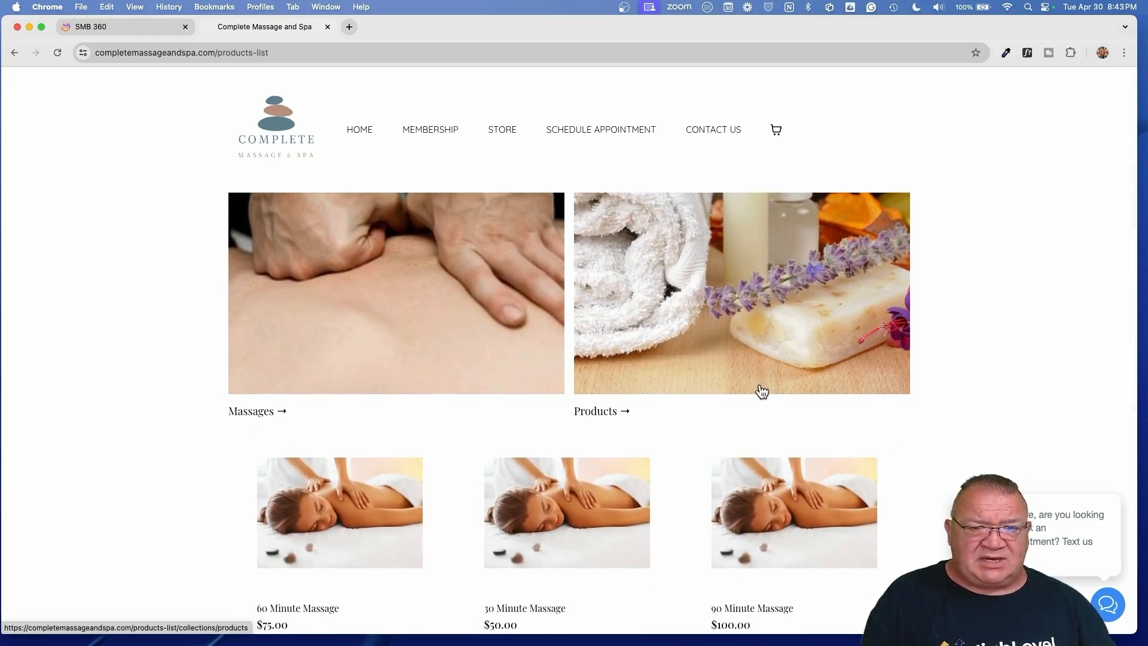
scroll(743, 406, down, 4)
scroll(532, 420, up, 10)
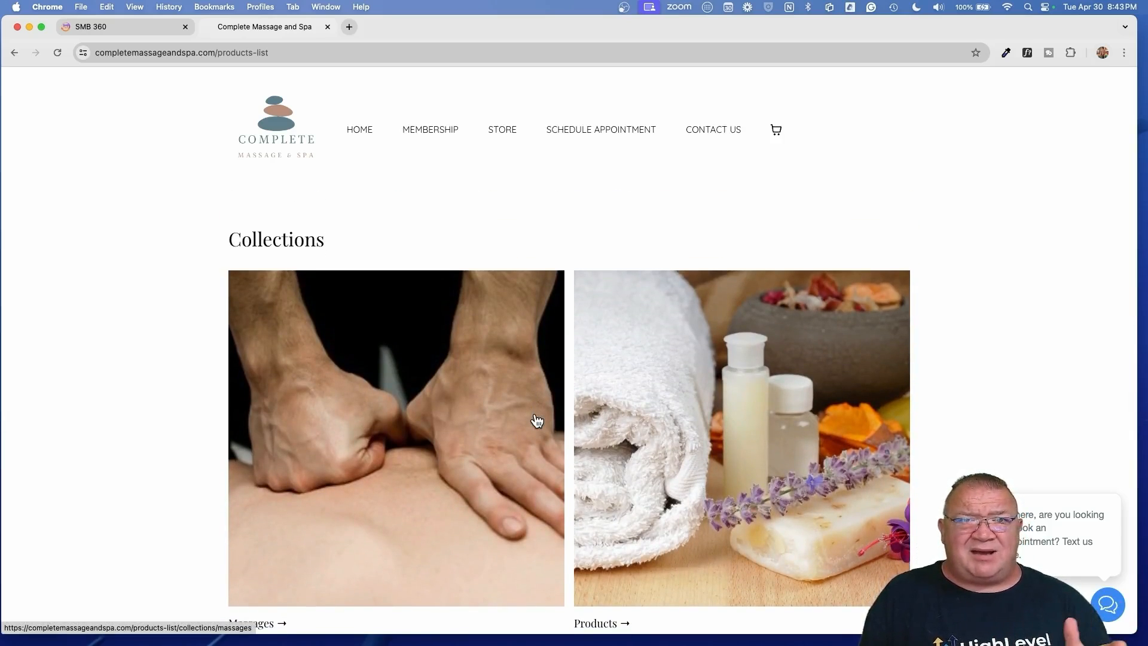
click(133, 30)
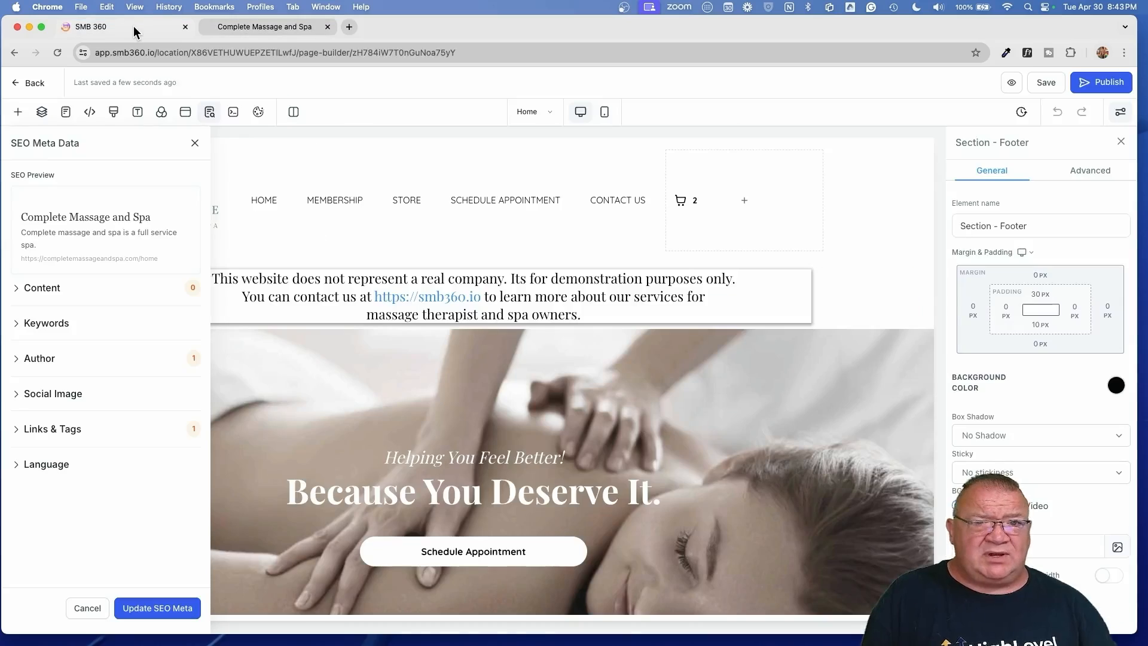
click(24, 87)
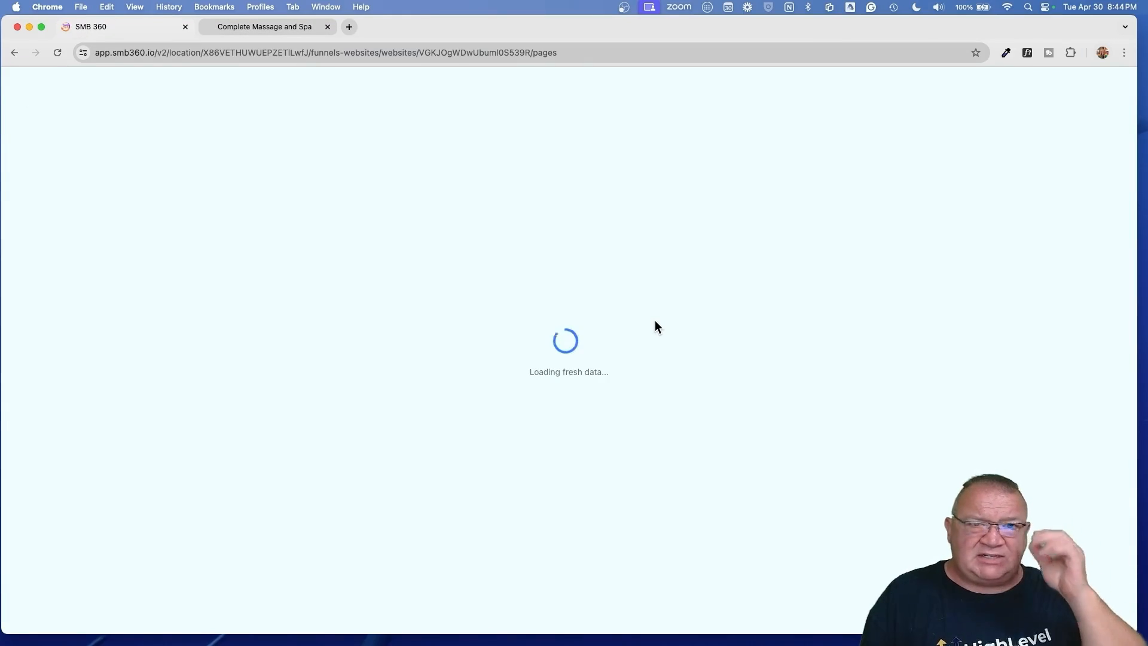
click(257, 27)
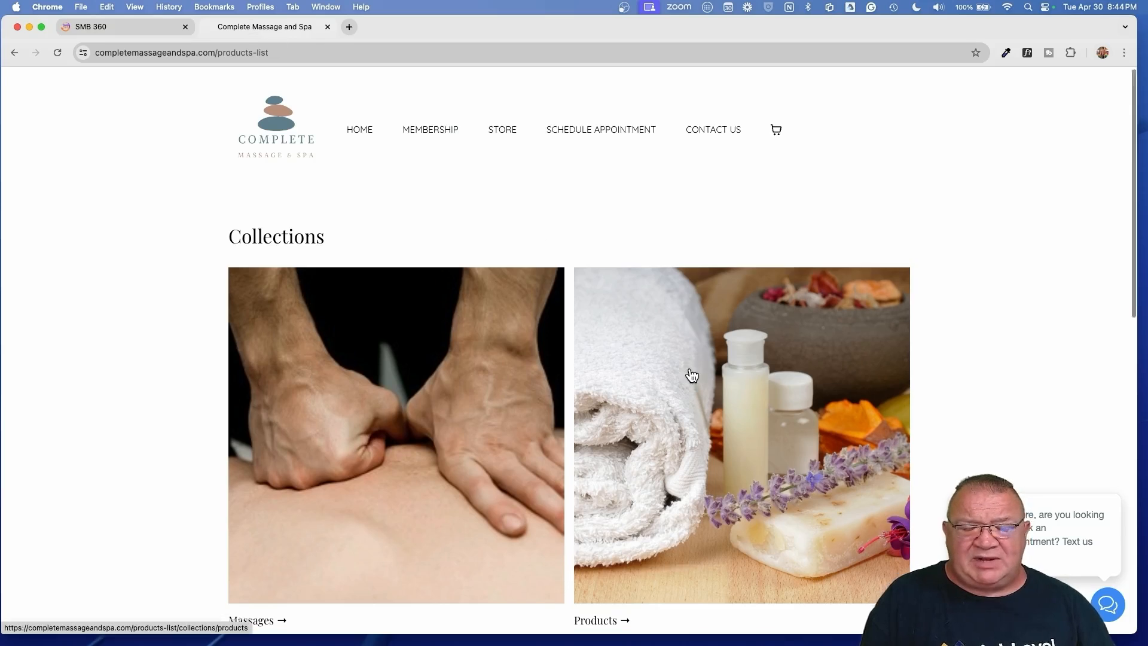
scroll(688, 375, down, 5)
scroll(689, 375, up, 2)
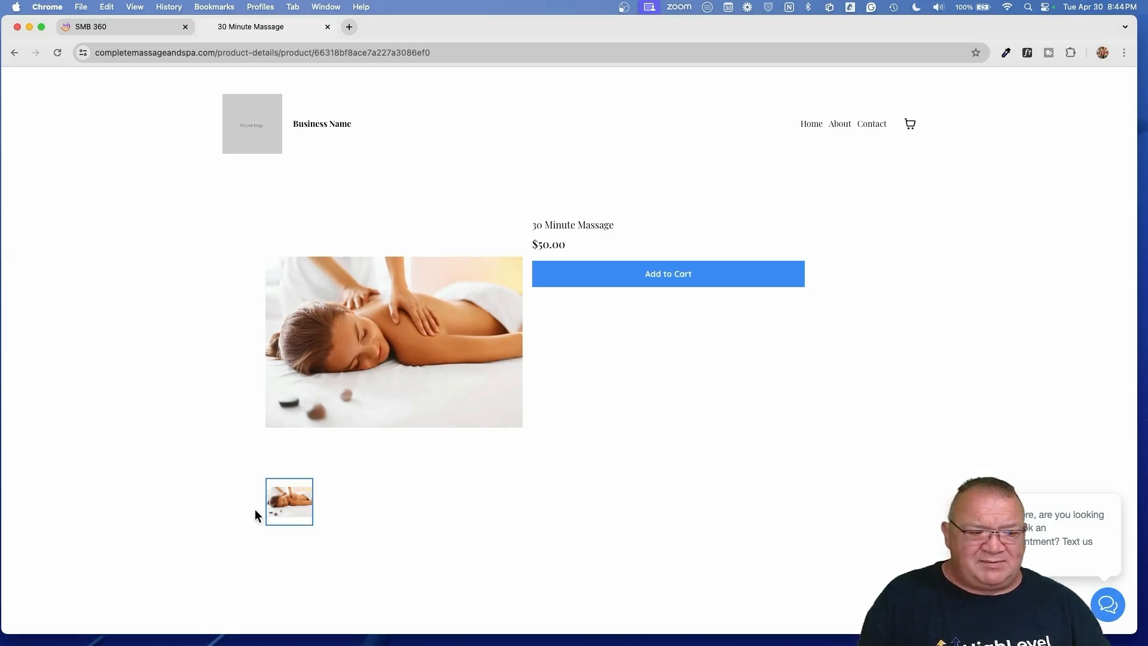
- Add the 30 Minute Massage to the cart with quantity 2, then close the cart panel
scroll(255, 510, up, 5)
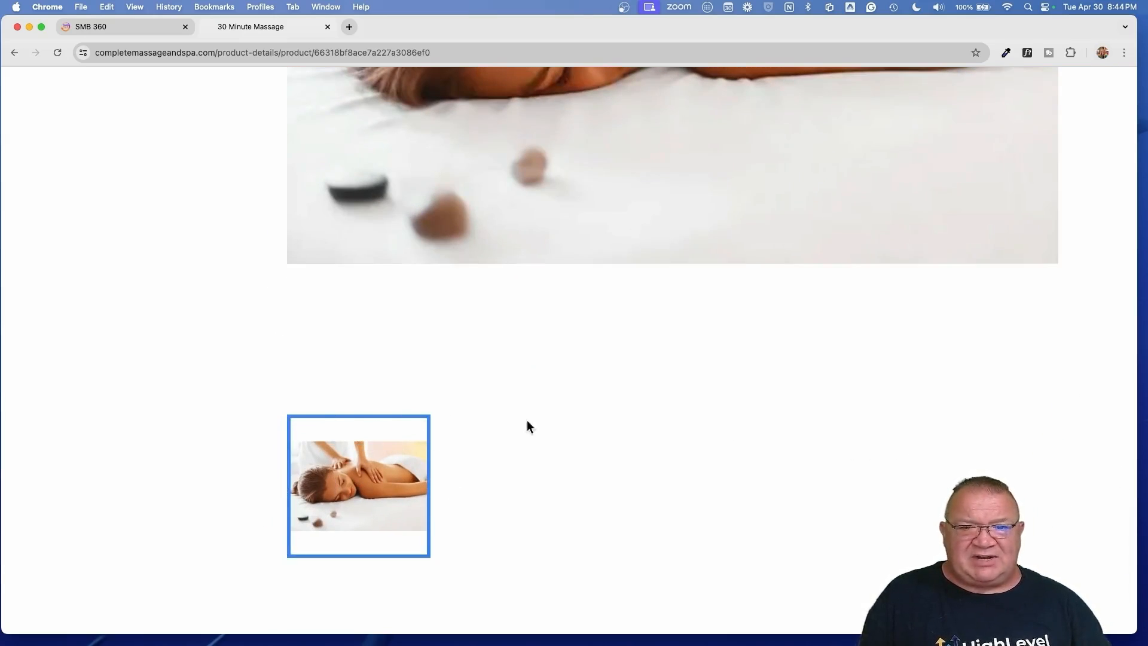
scroll(525, 451, down, 5)
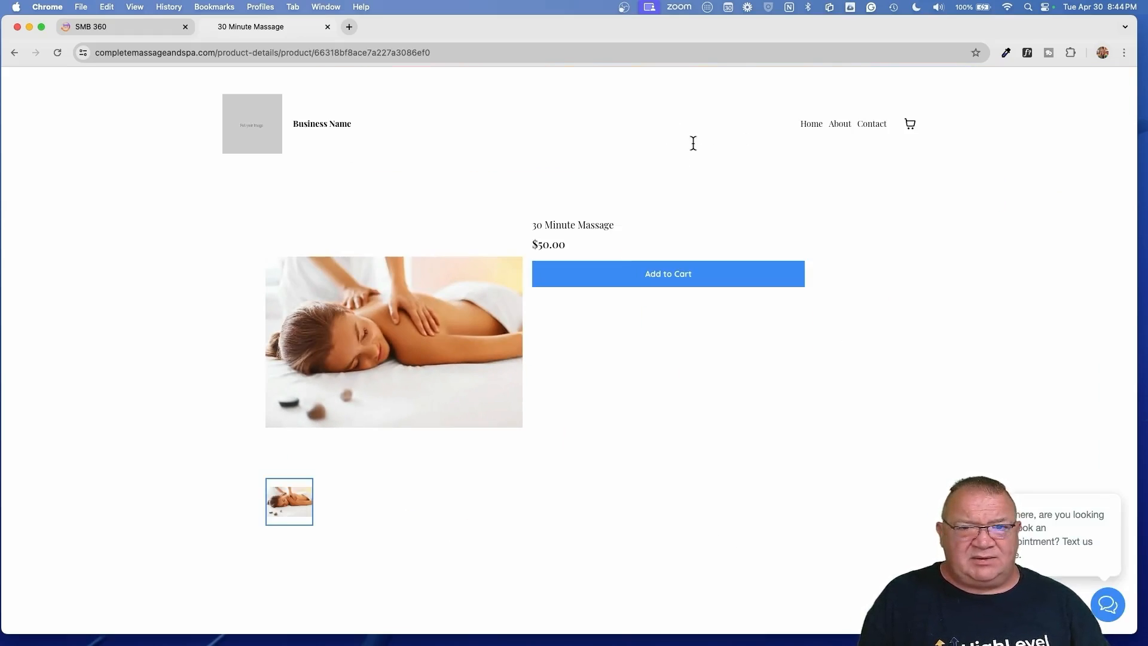
scroll(688, 143, down, 3)
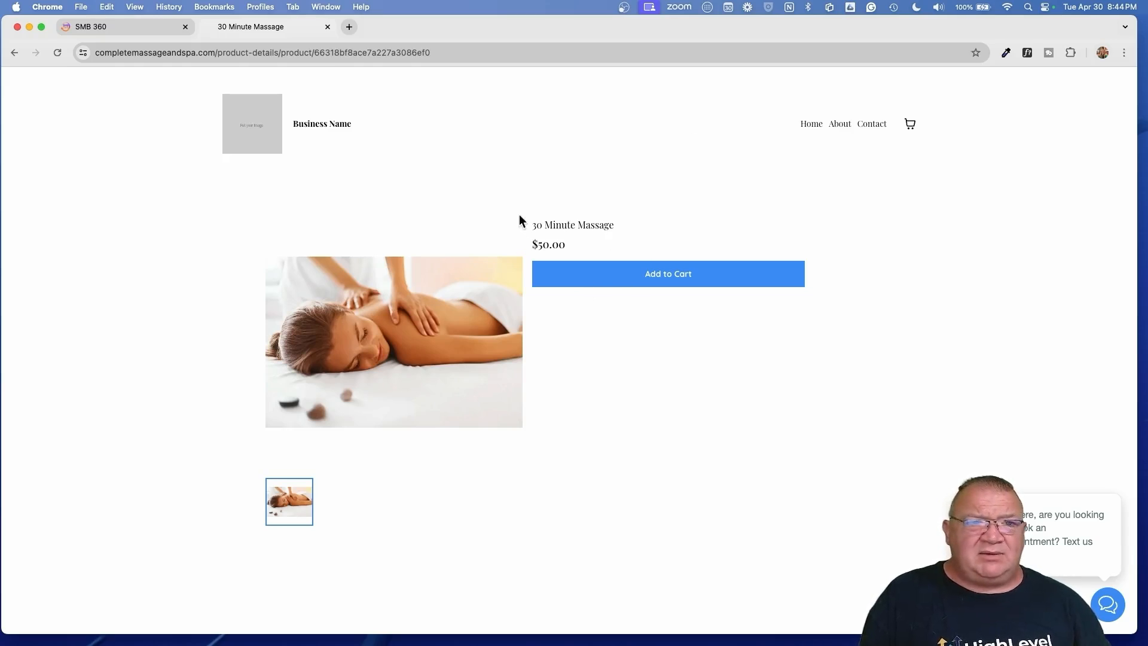
click(665, 276)
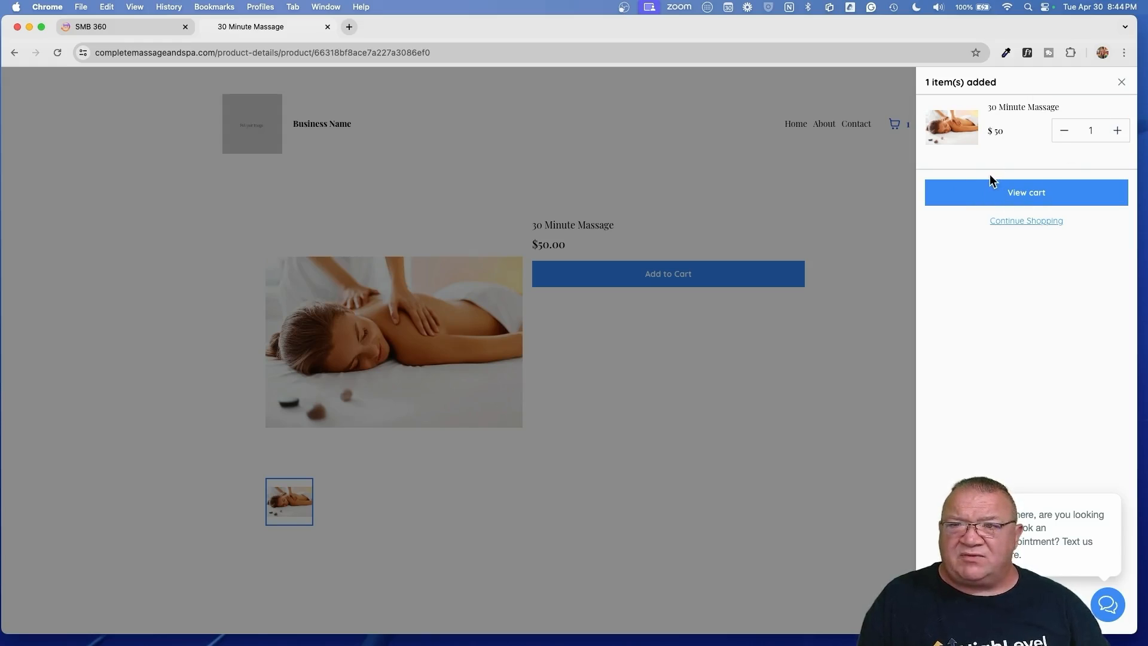
click(1118, 133)
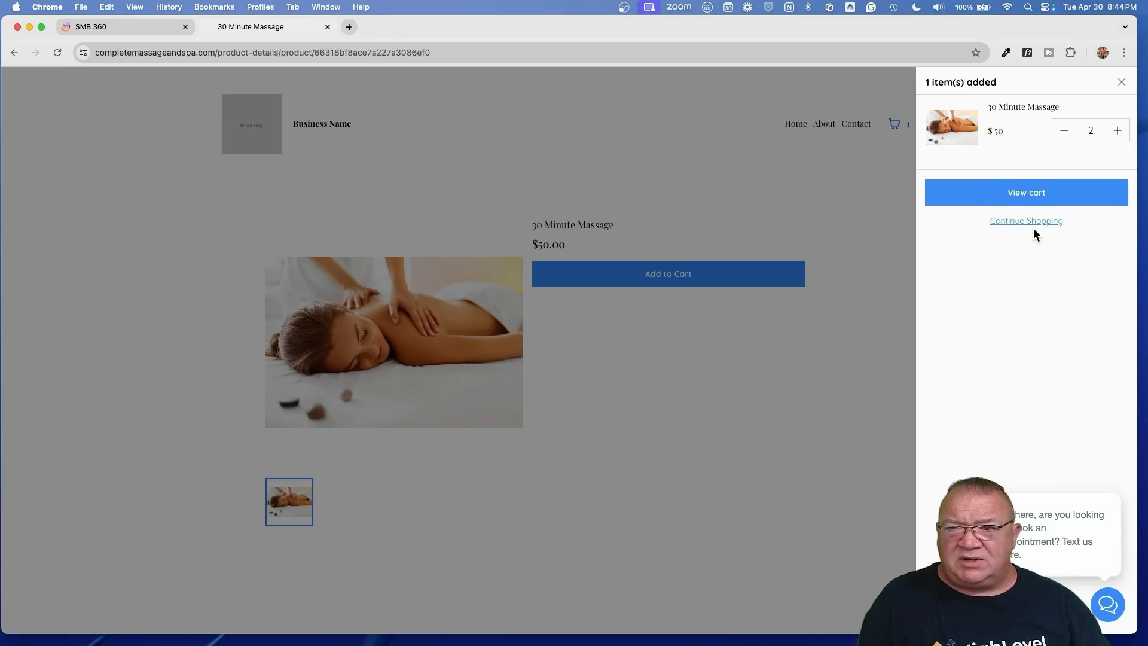
click(1103, 482)
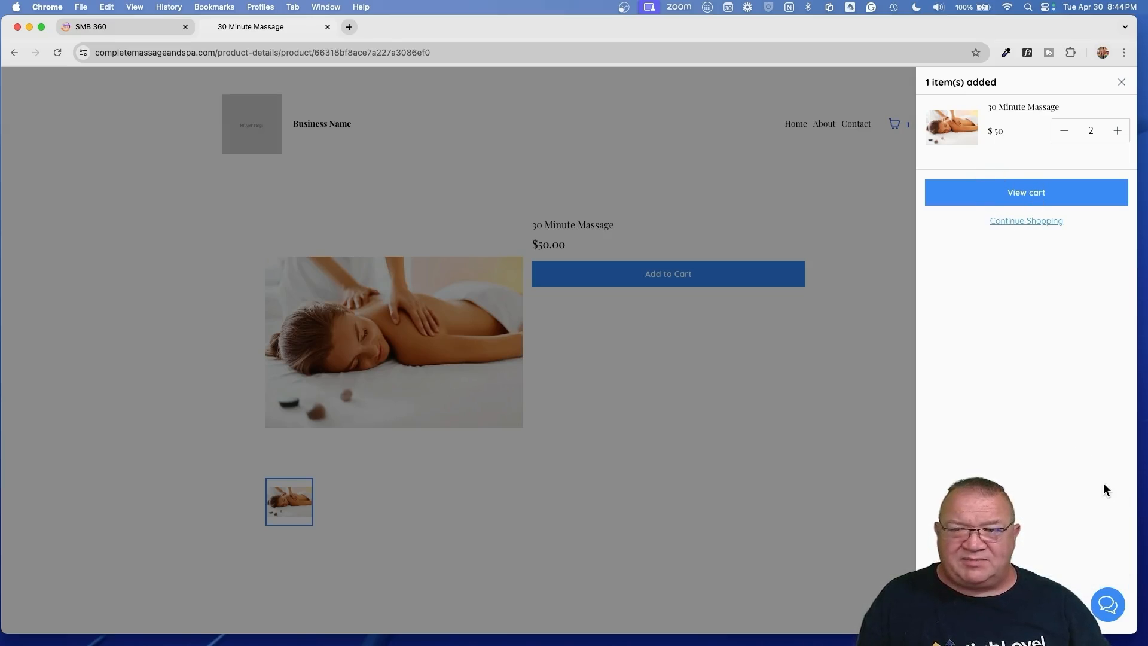
click(1009, 222)
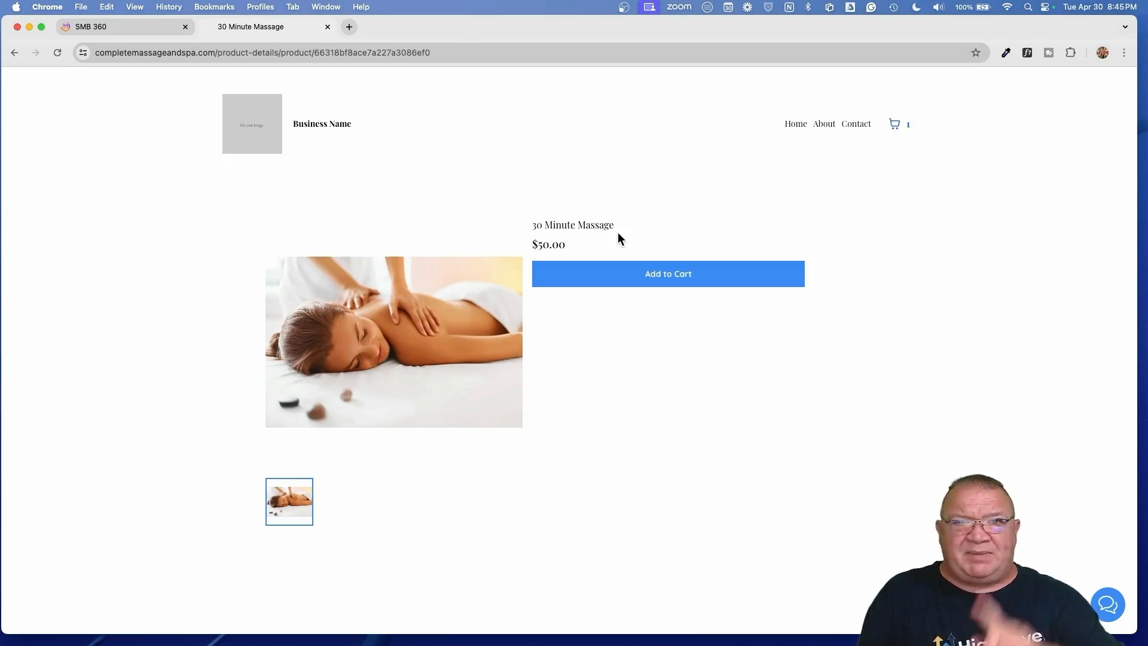
- Go back to the live products list, then return to SMB 360's website pages list
click(13, 53)
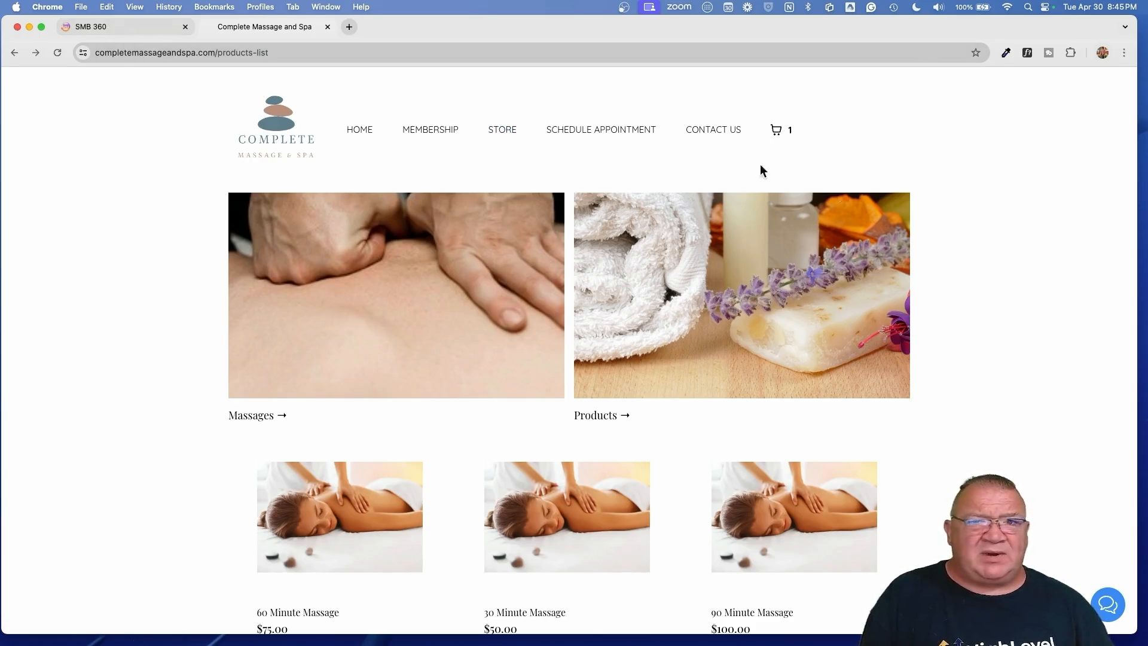
scroll(791, 128, up, 5)
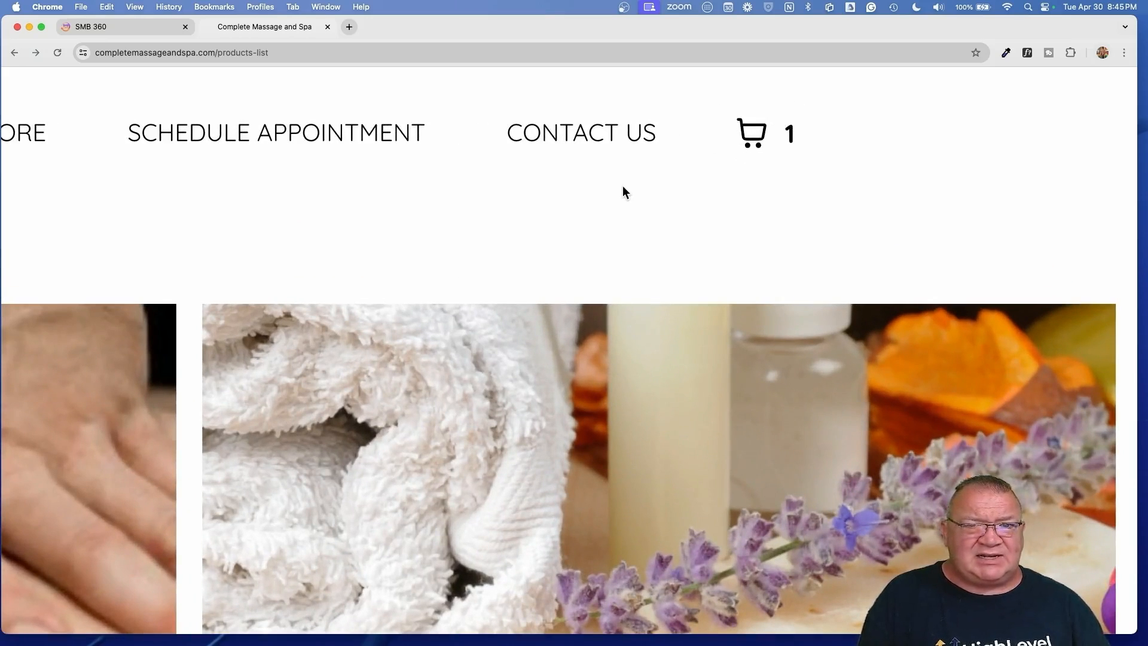
scroll(622, 190, down, 5)
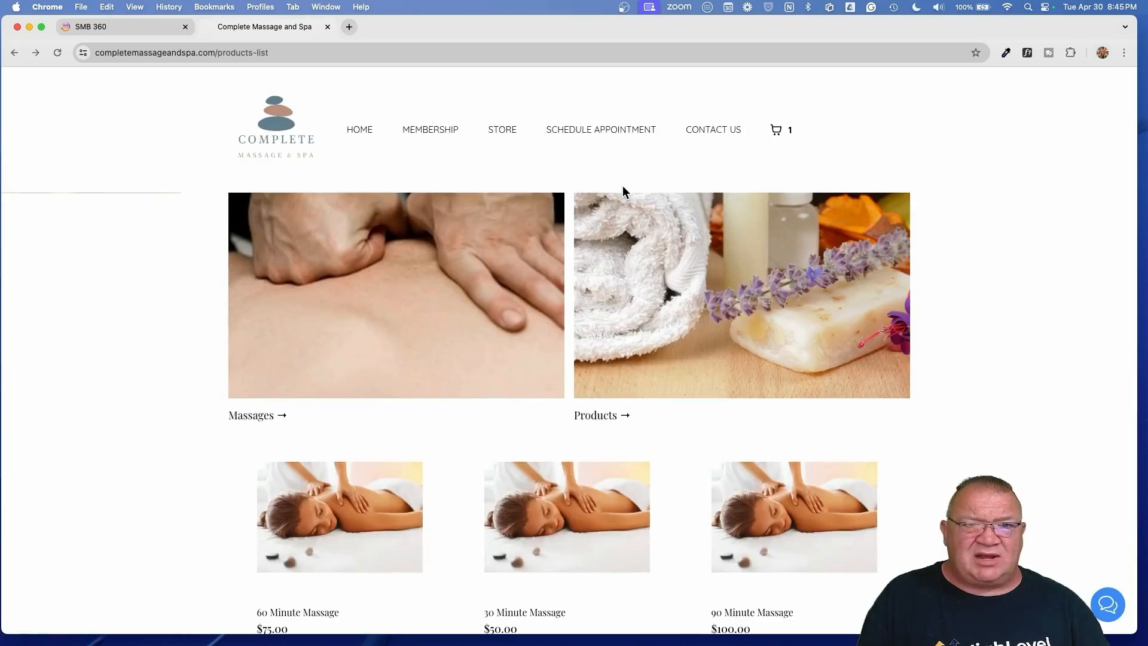
click(145, 26)
scroll(412, 457, down, 3)
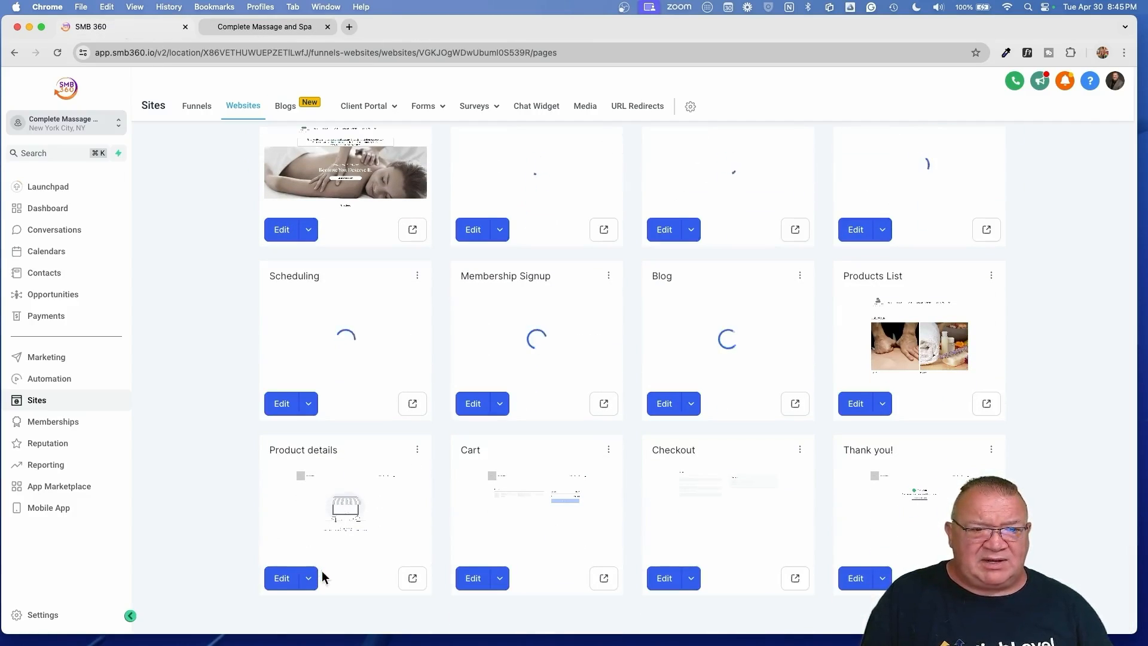
- On the Product details page, add the global Header at the top and delete the old Business Name section
click(282, 577)
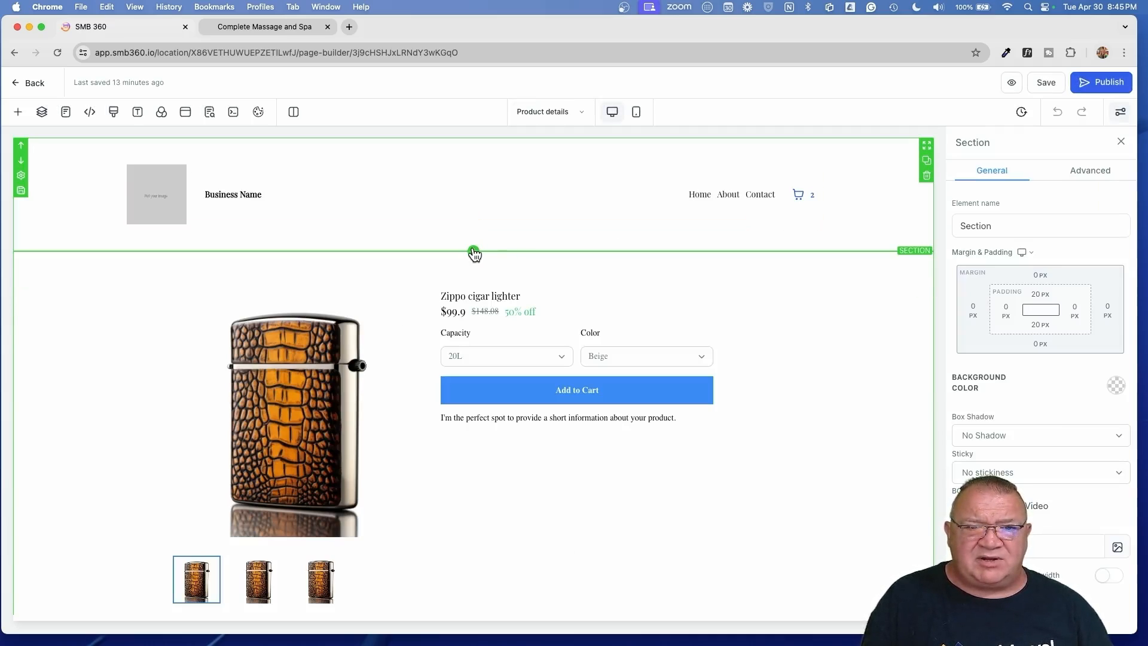
click(473, 251)
click(43, 214)
drag(128, 192, 414, 164)
click(927, 301)
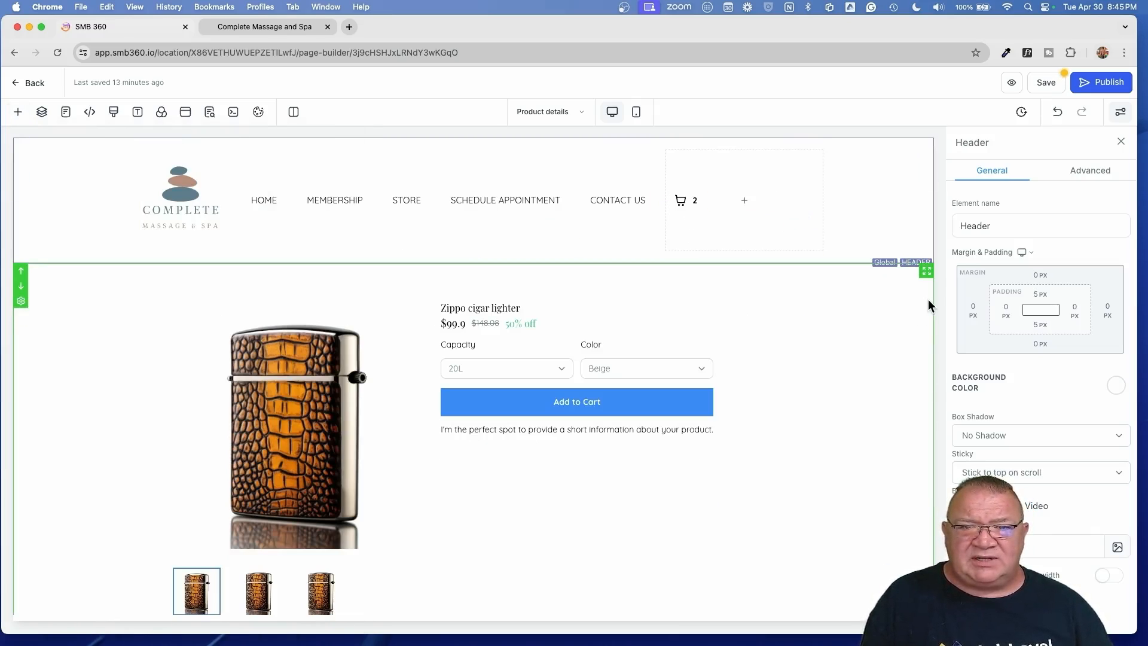
- Save the Product details page, leave the builder, and switch to the live spa site
click(1046, 83)
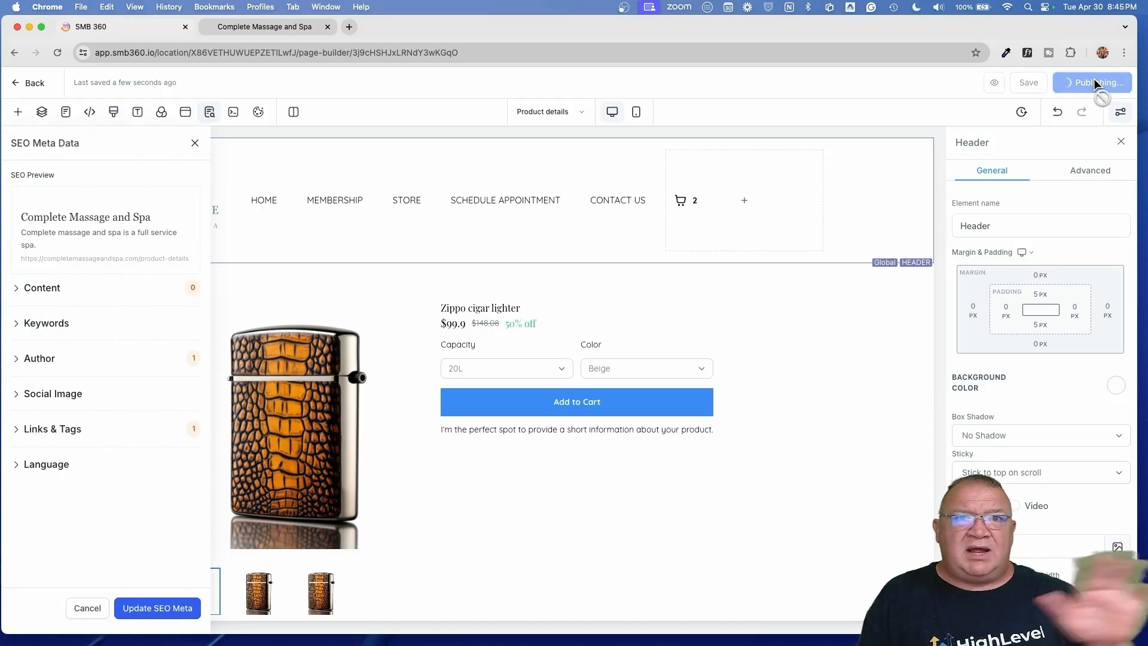
click(13, 82)
click(237, 27)
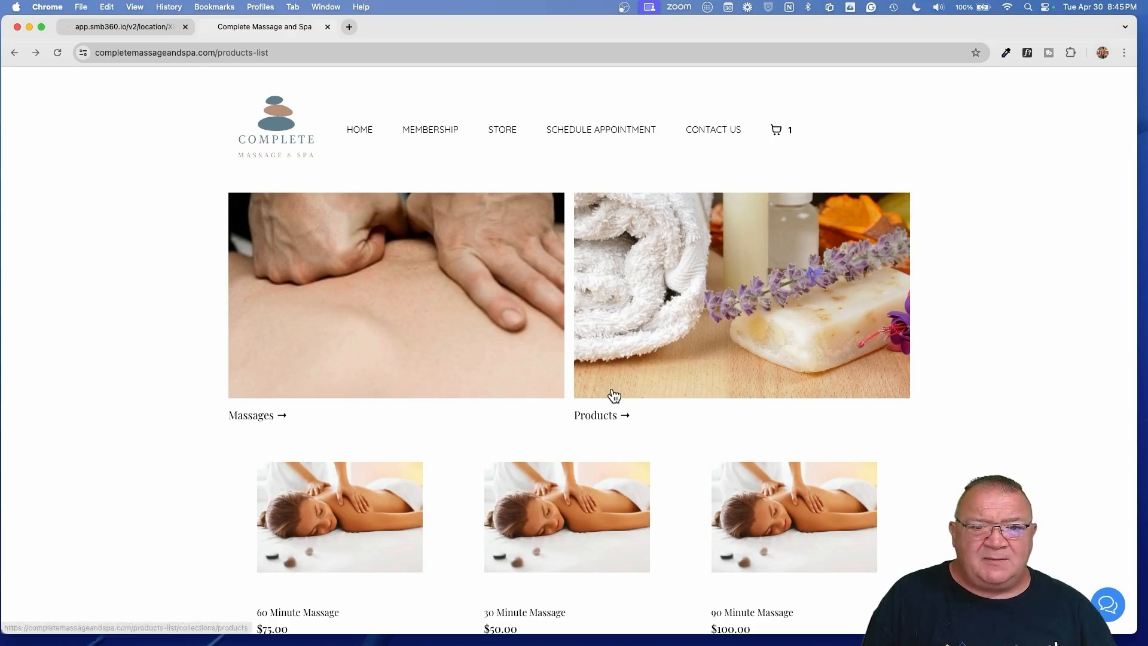
- Reopen the live 30 Minute Massage page to confirm the spa header, then return to SMB 360's pages list
click(36, 53)
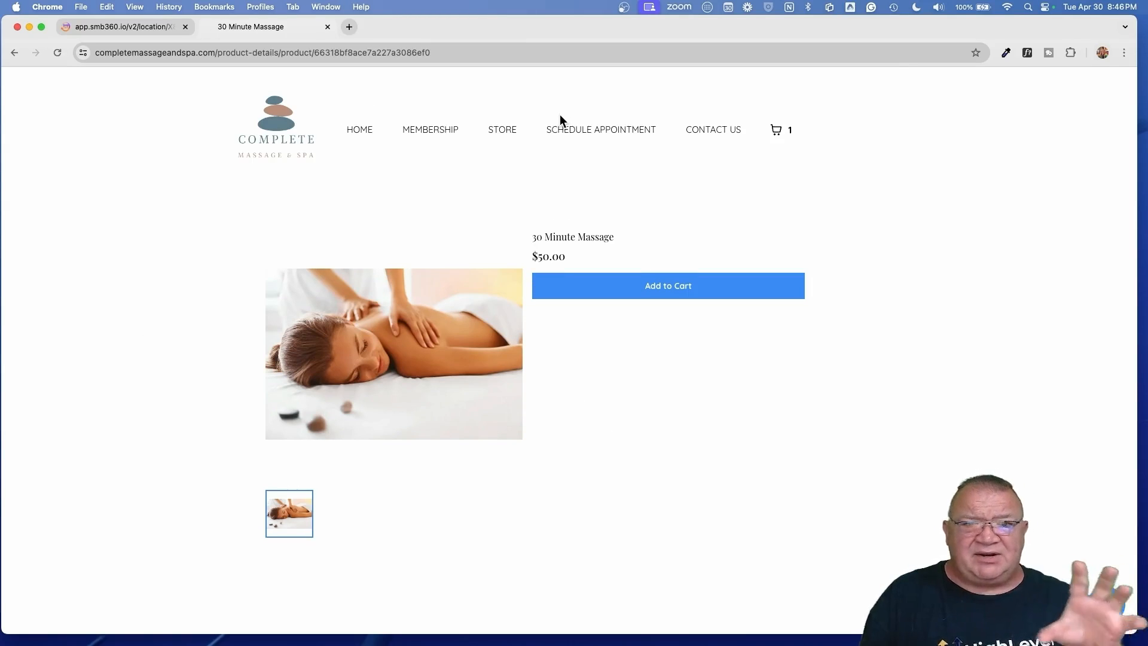
click(137, 27)
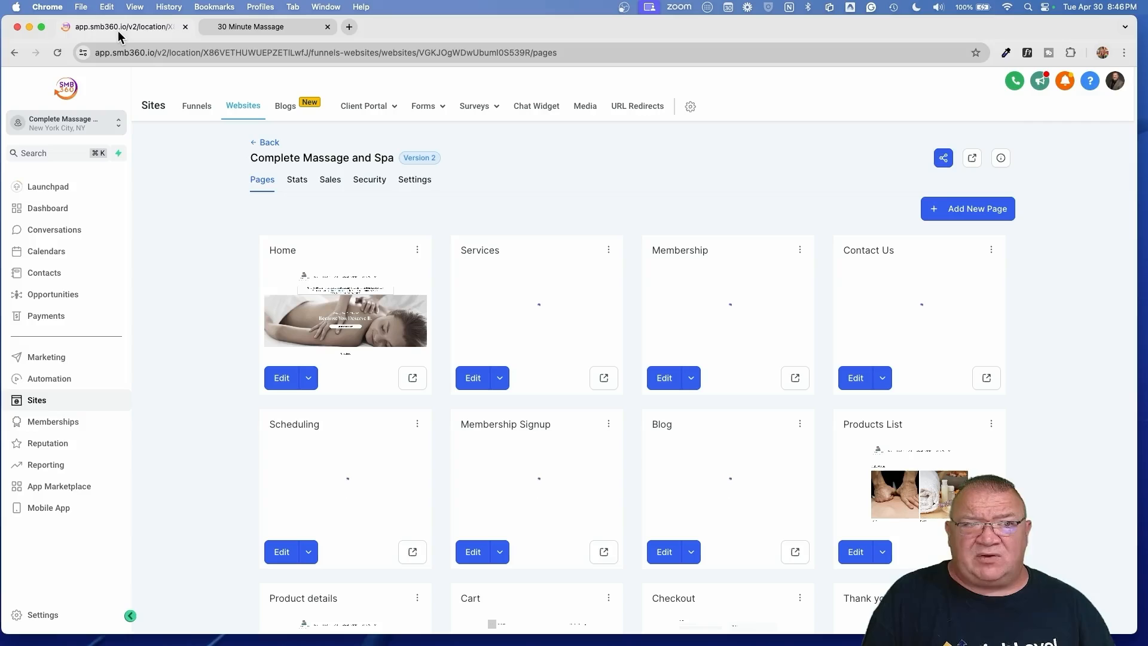
scroll(441, 457, down, 3)
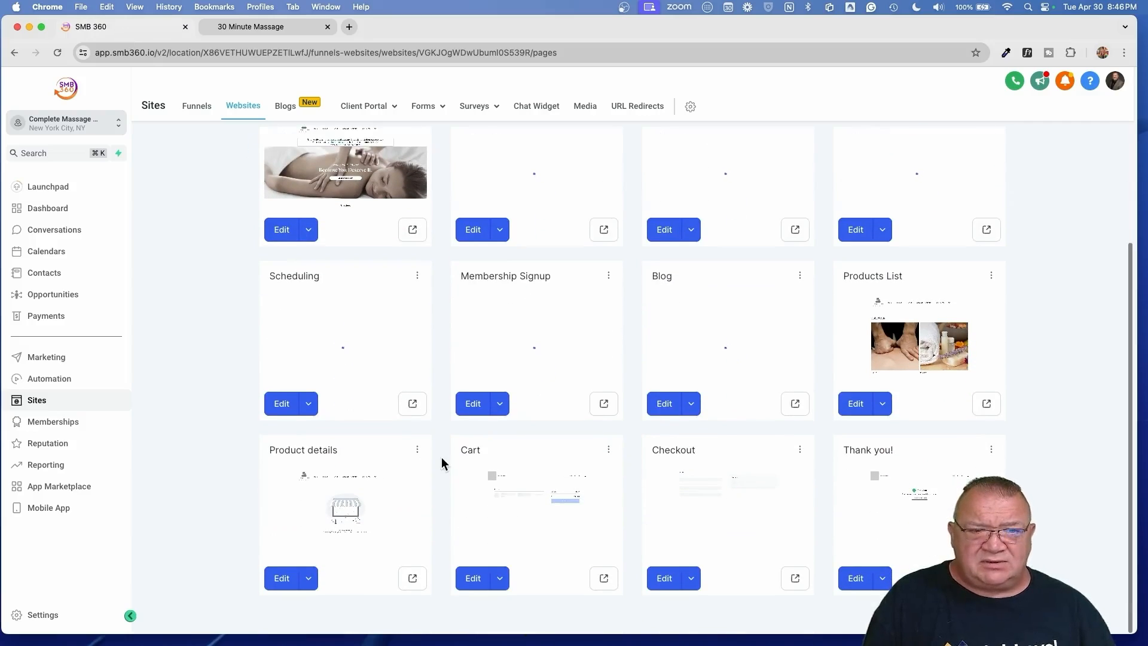
- Replace the Cart page's Business Name header with the global spa Header section
click(474, 579)
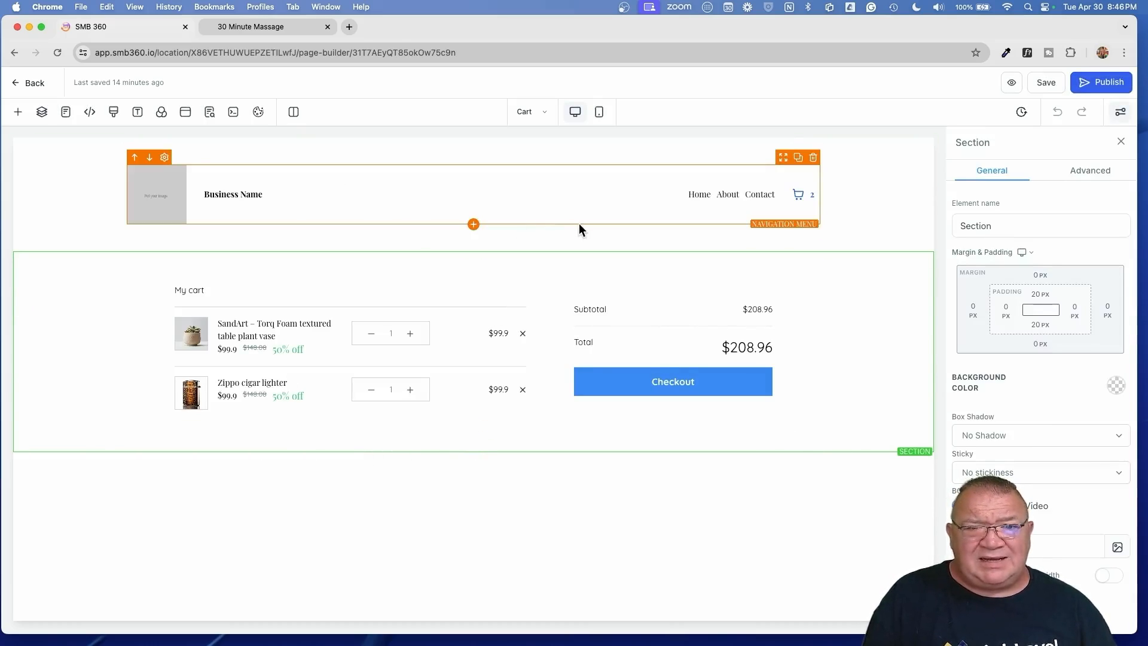
click(473, 249)
click(58, 216)
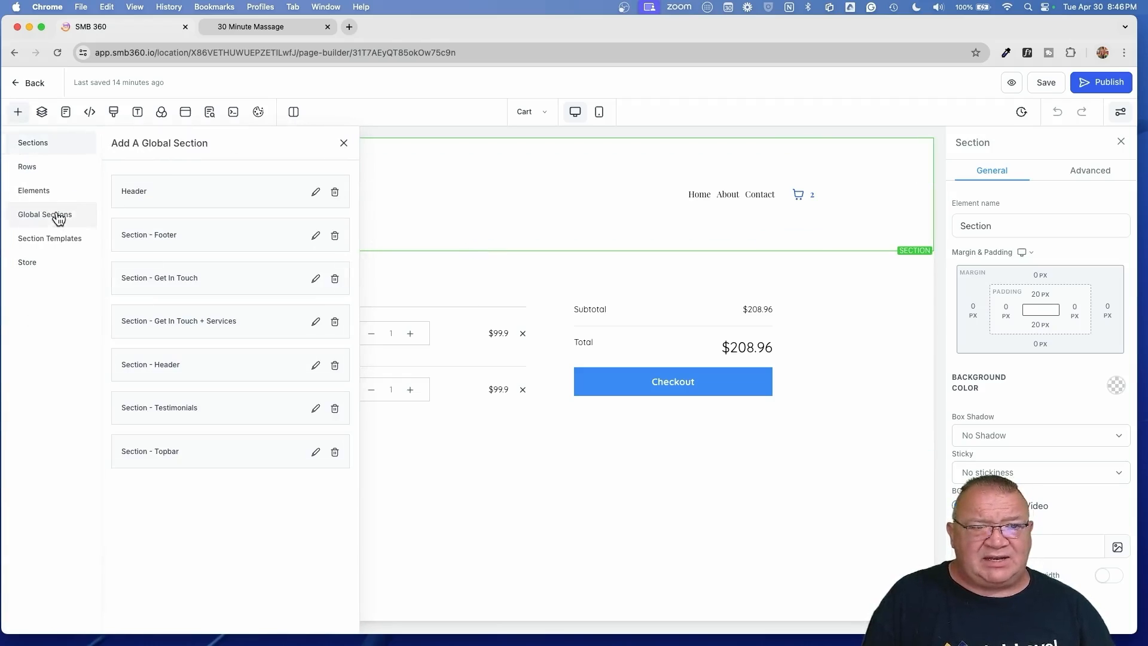
drag(177, 191, 417, 165)
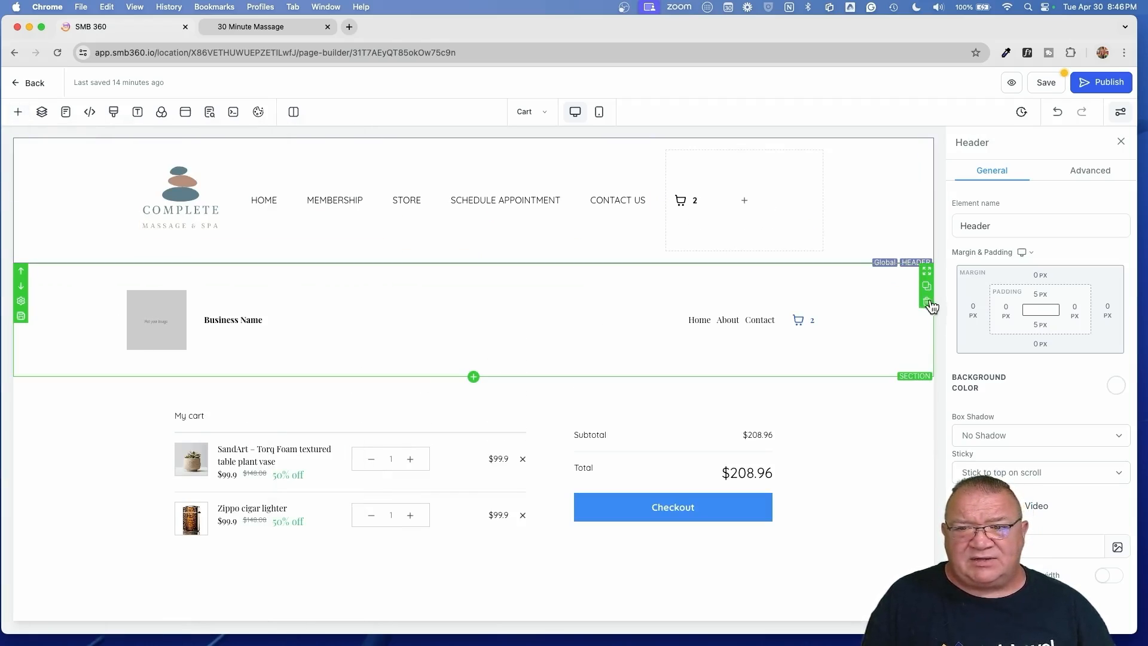
click(927, 301)
- Save and publish the Cart page, then return to the pages list
click(1045, 82)
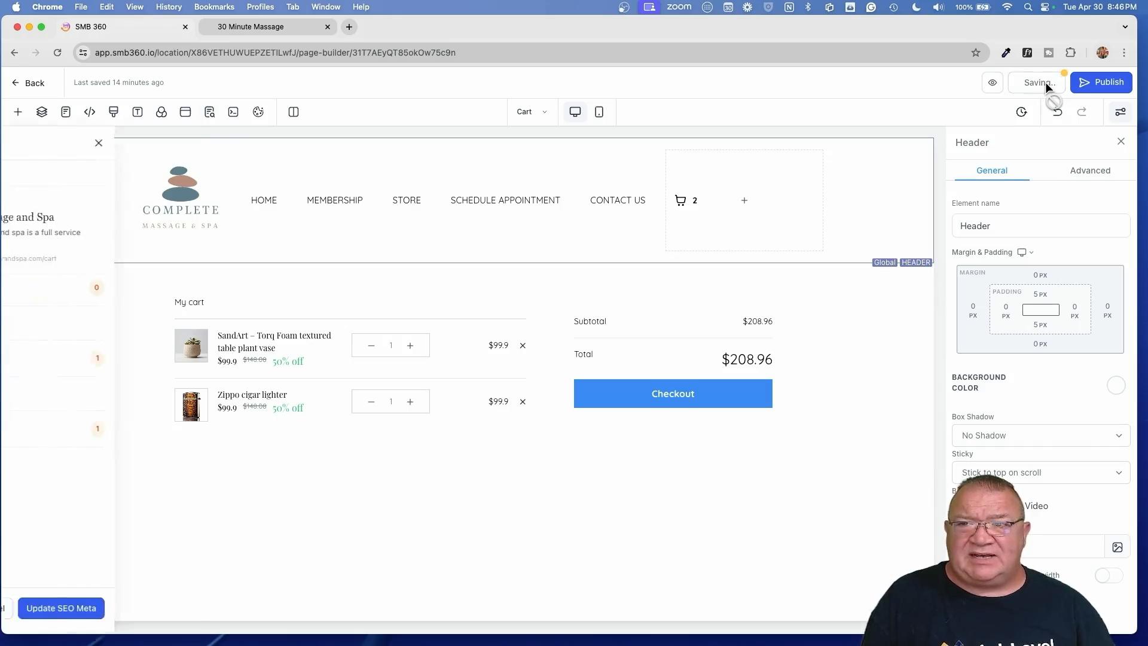
click(1094, 83)
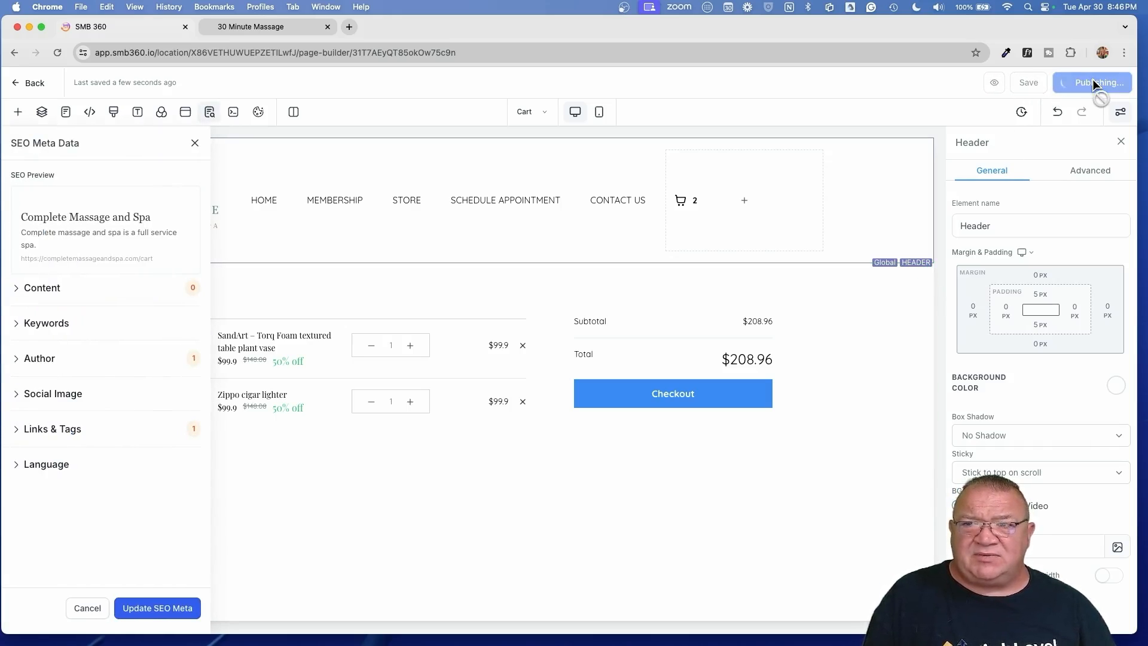
click(30, 86)
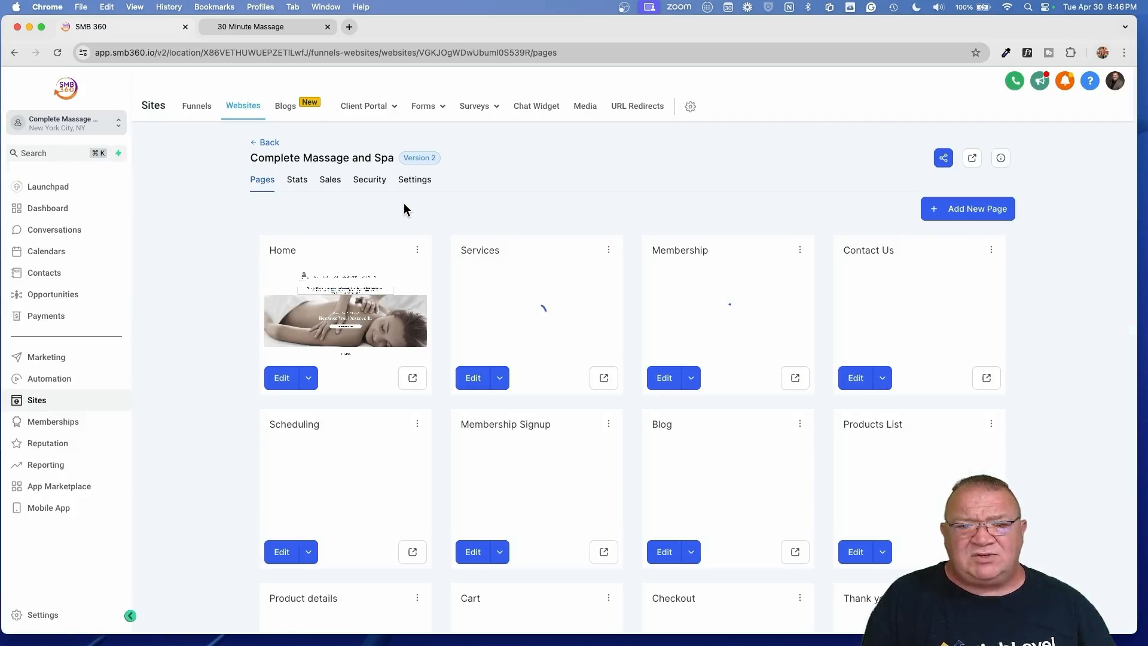
- Place the global spa Header section at the top of the Checkout page
scroll(550, 300, down, 3)
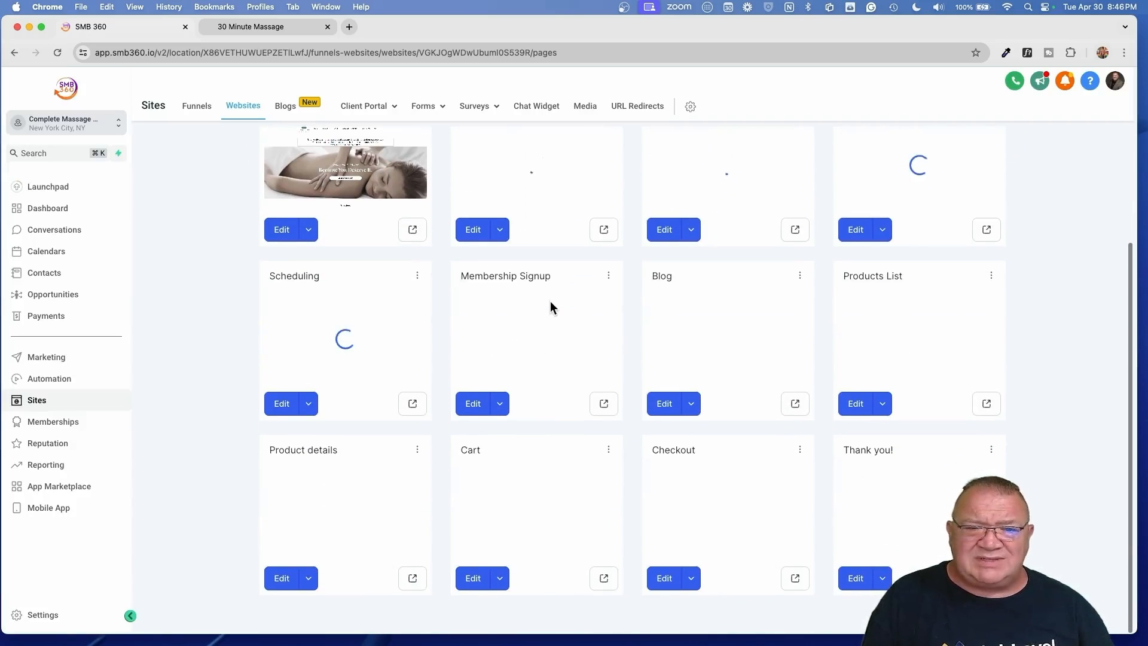
click(662, 578)
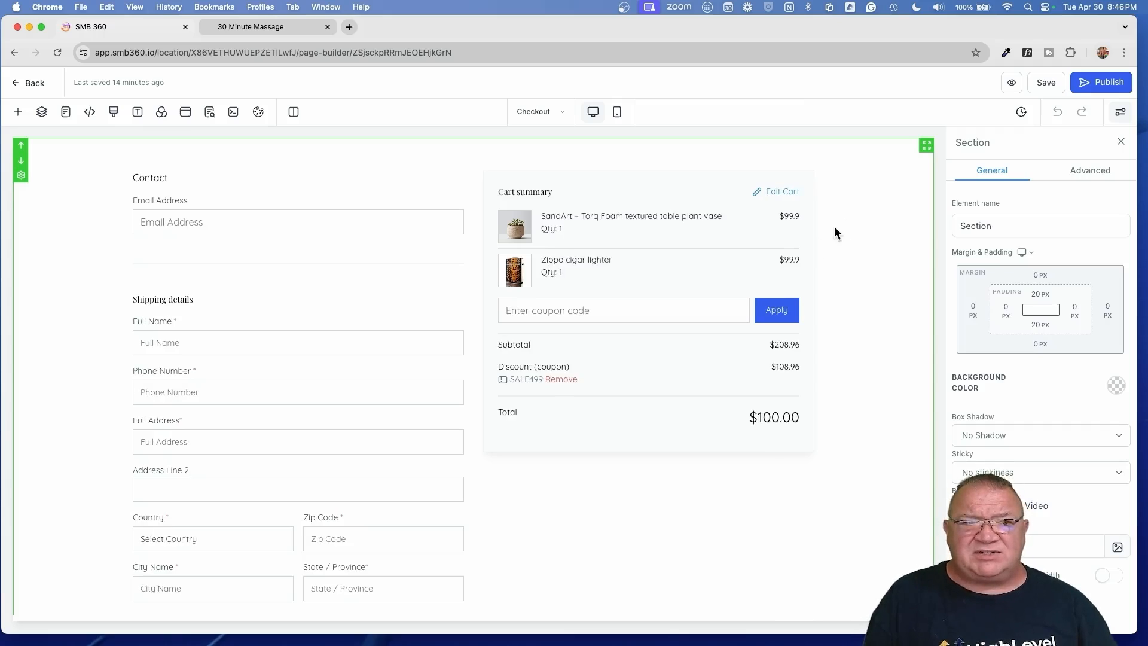
scroll(572, 440, down, 5)
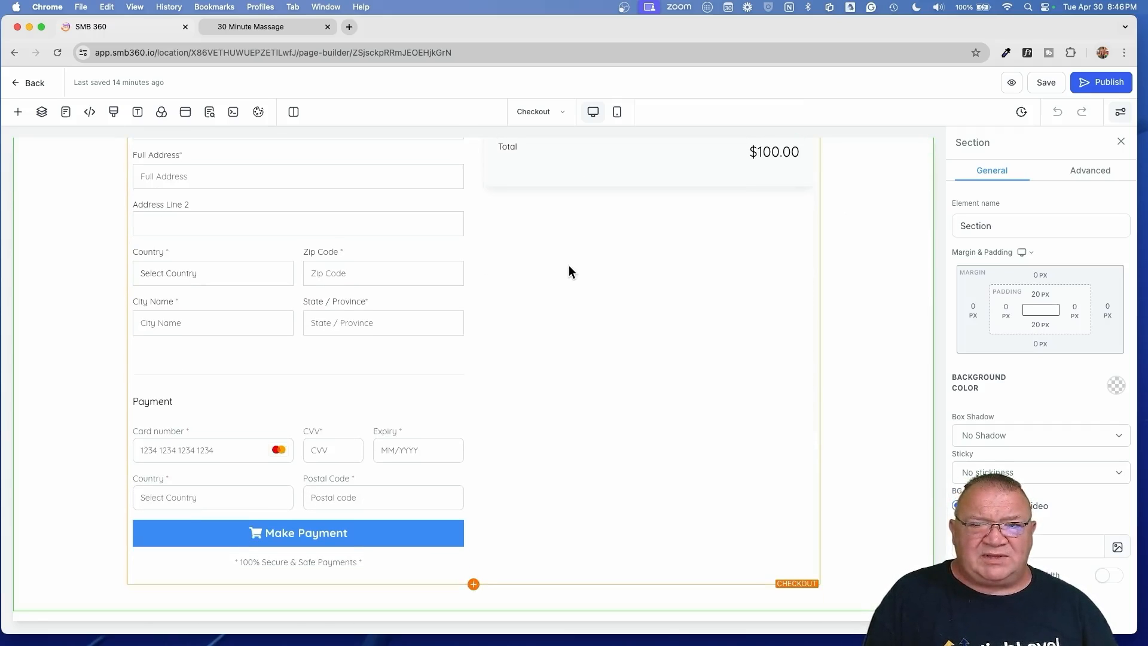
scroll(568, 264, up, 5)
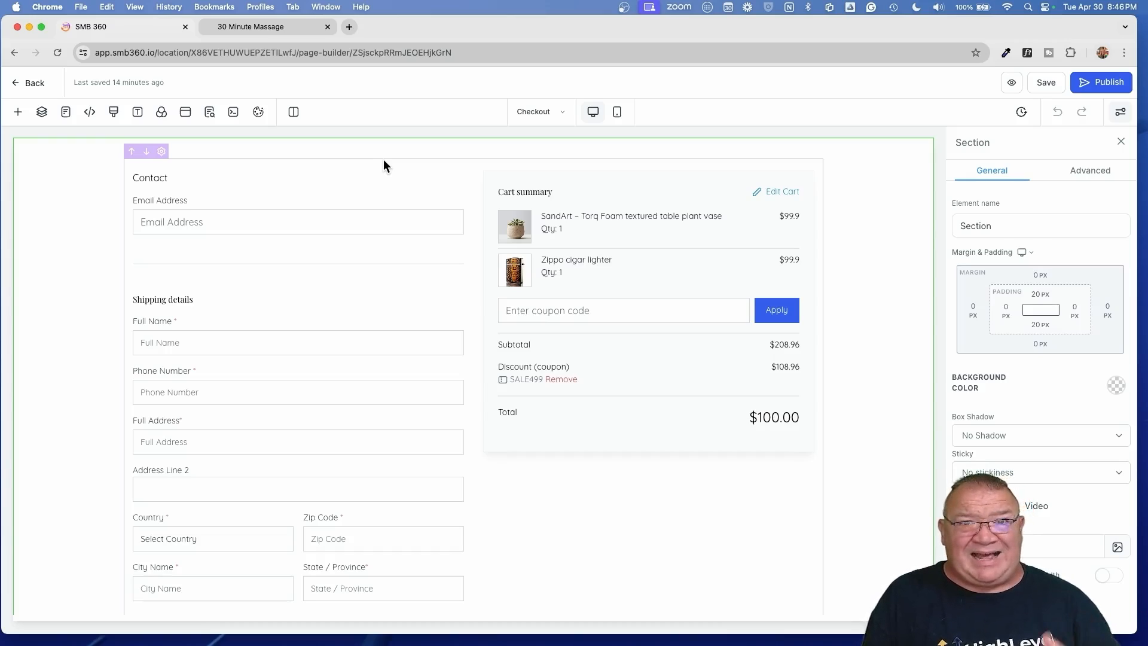
click(18, 112)
click(30, 223)
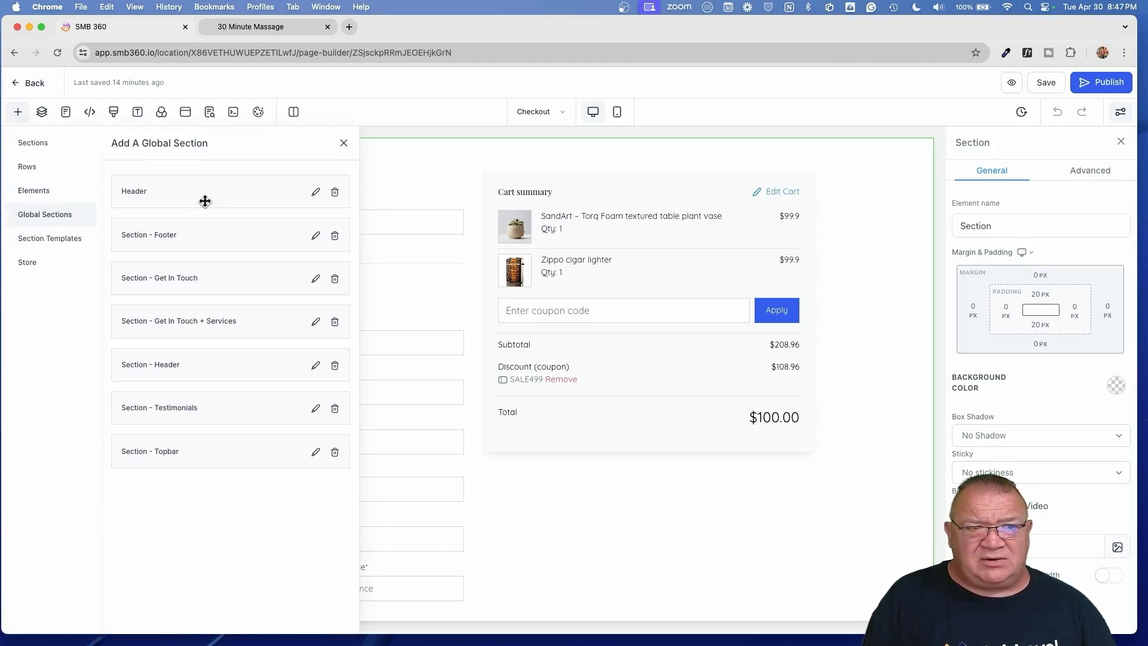
drag(187, 193, 466, 197)
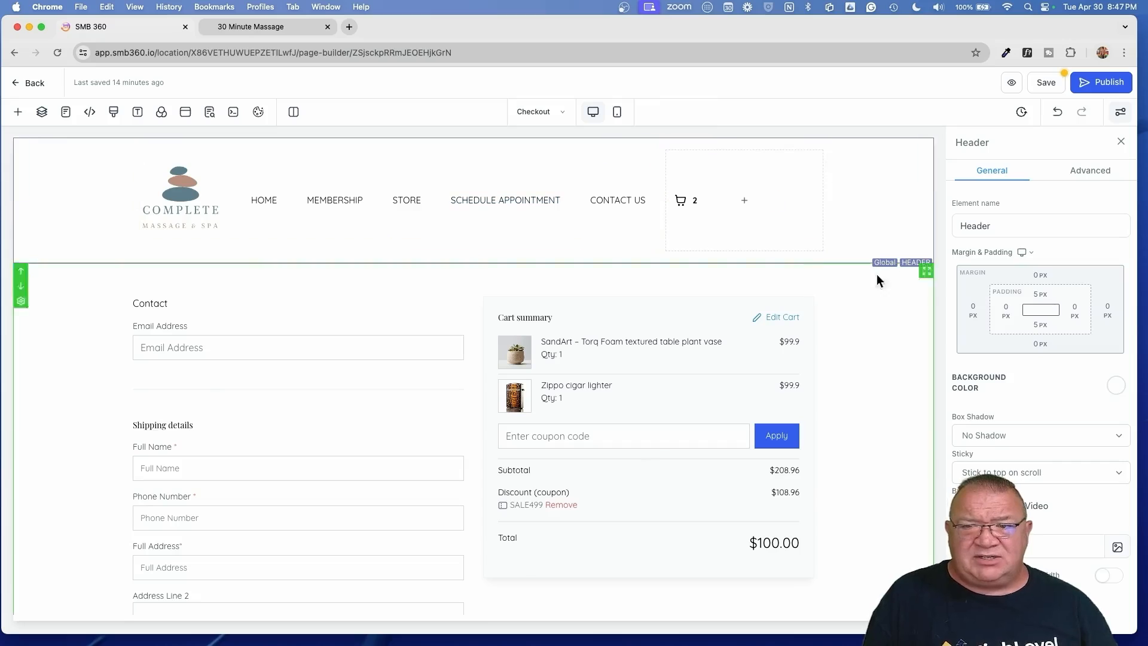
- Save and publish the Checkout page, then return to the pages list
click(1043, 80)
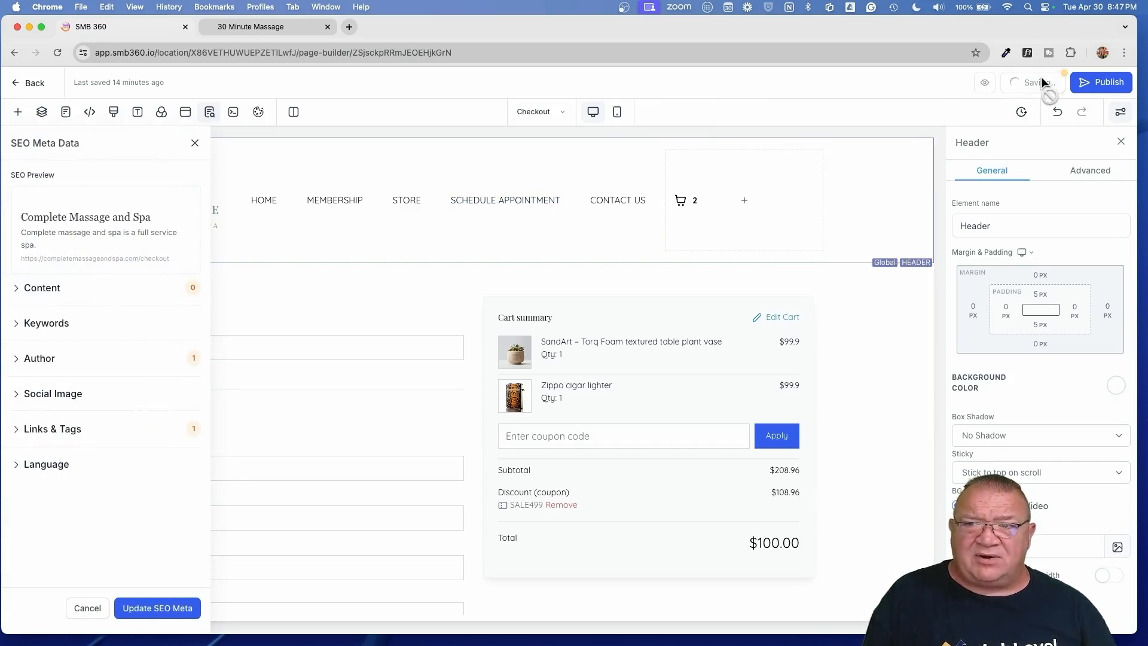
click(1105, 84)
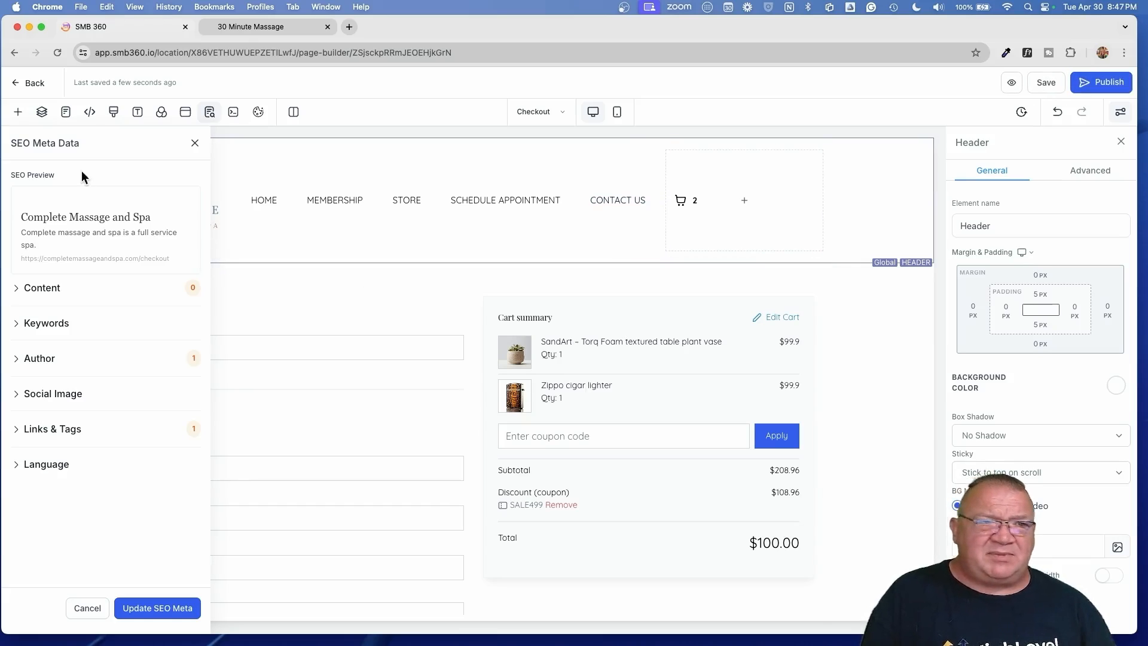
click(32, 84)
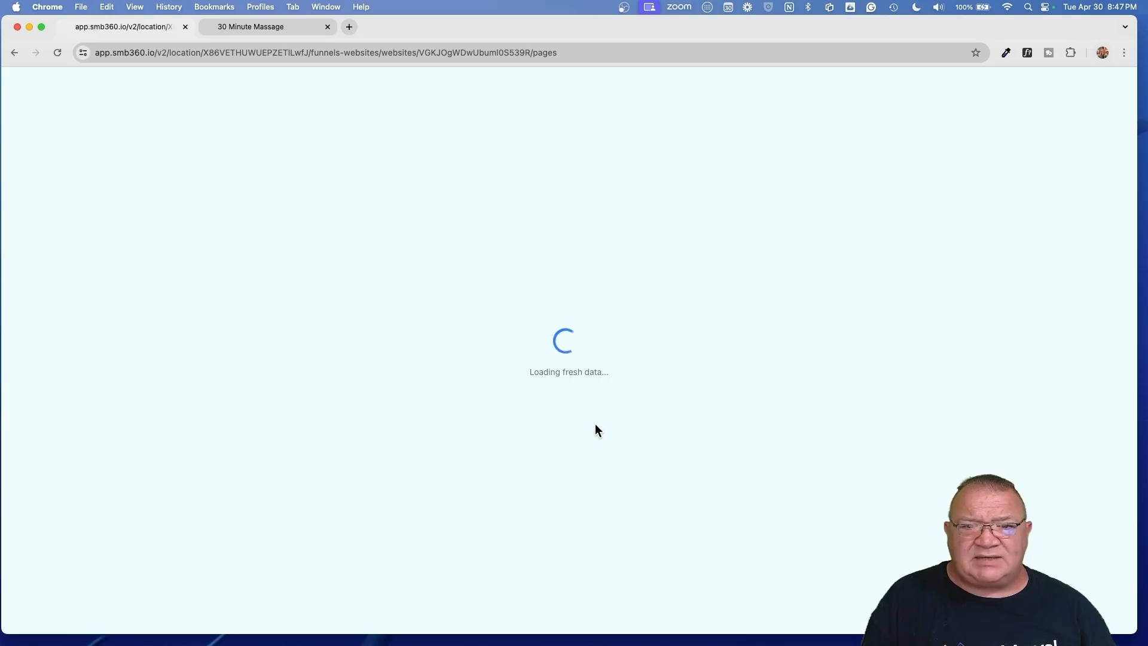
- Add the global spa Header to the top of the Thank you! page, save, and go back
scroll(762, 488, down, 3)
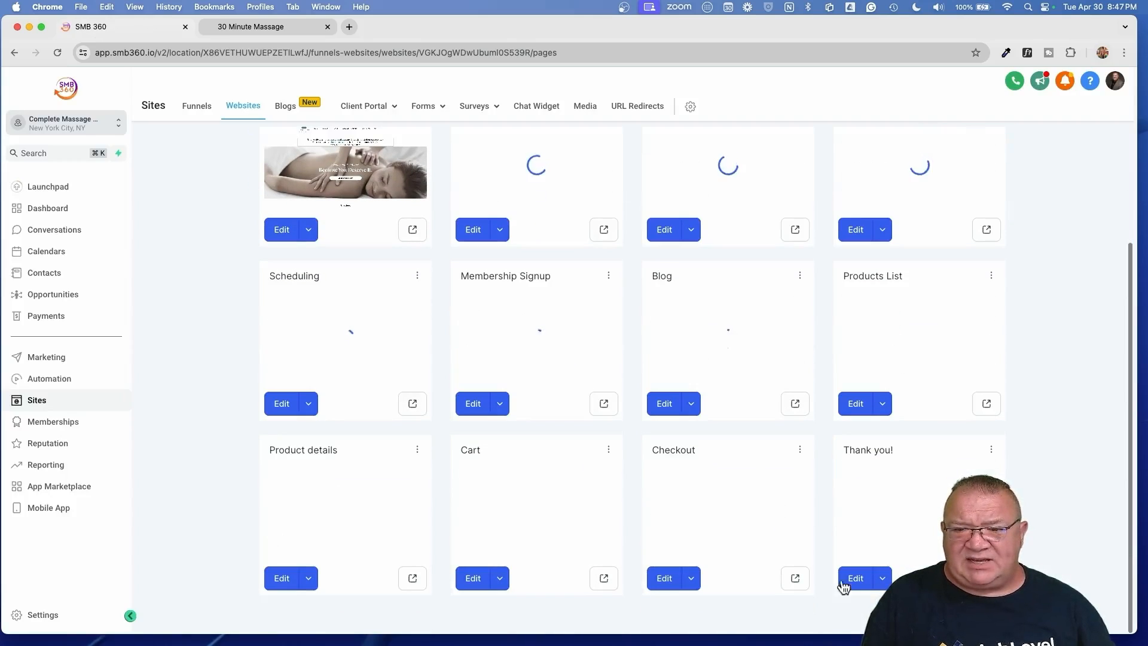
click(854, 580)
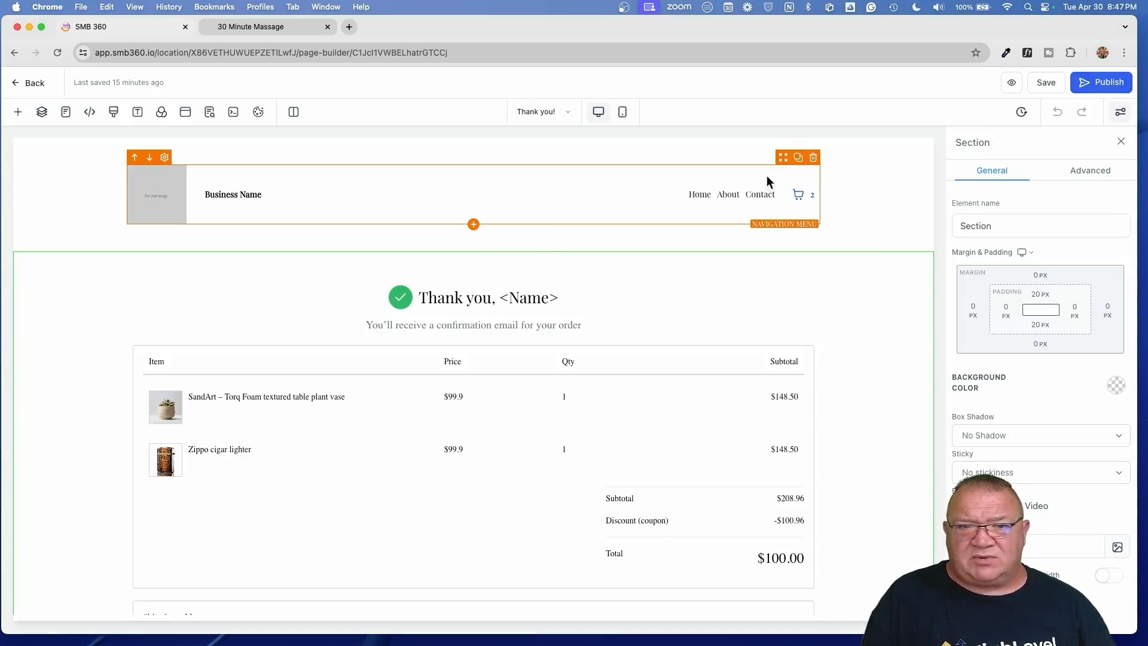
click(473, 251)
click(56, 214)
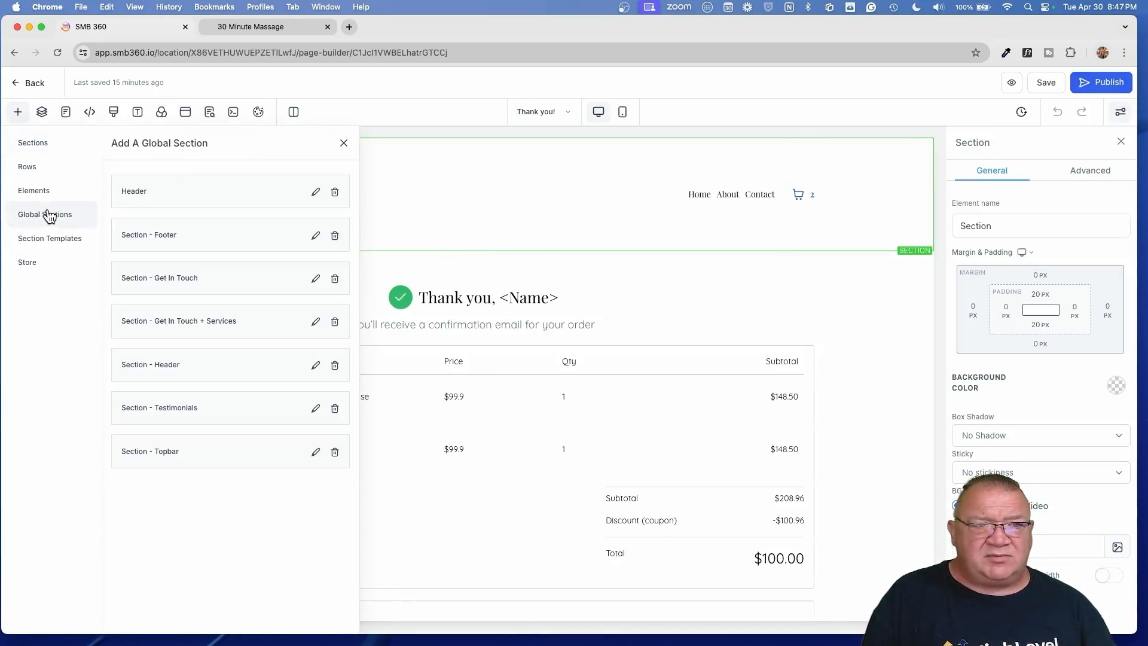
drag(192, 190, 407, 167)
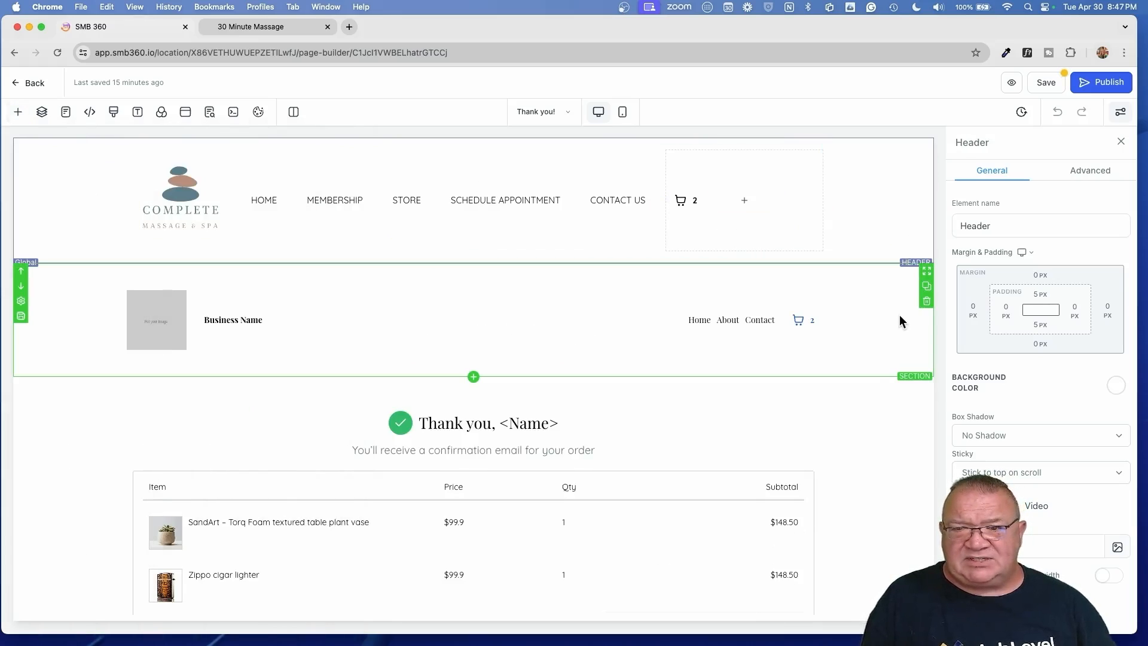
click(1047, 85)
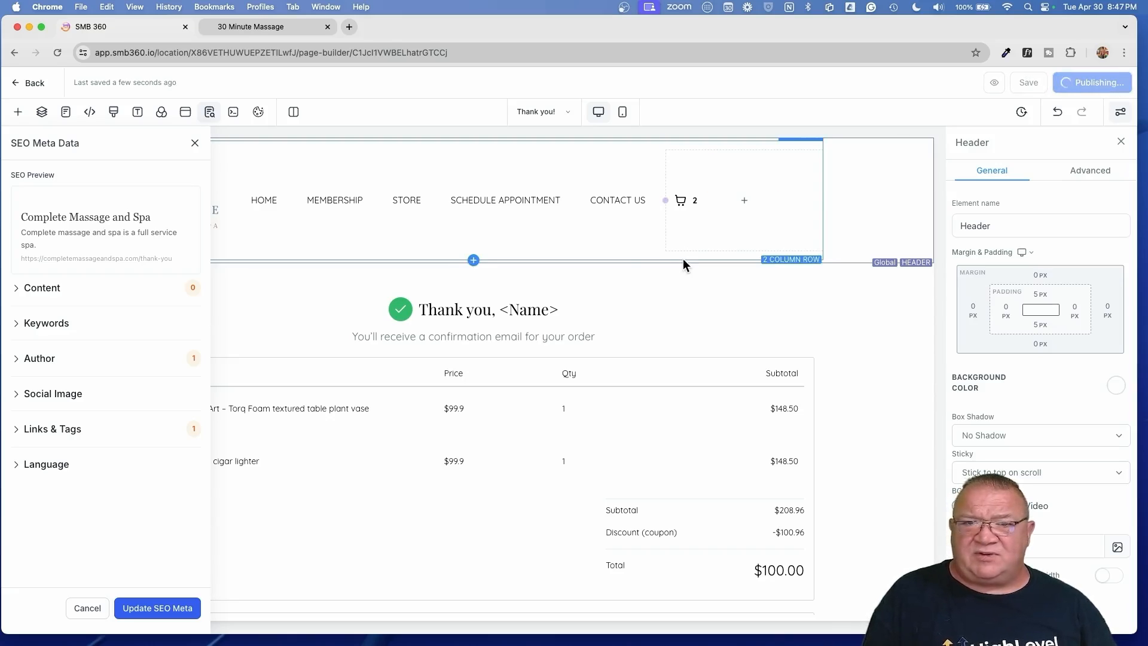
click(25, 82)
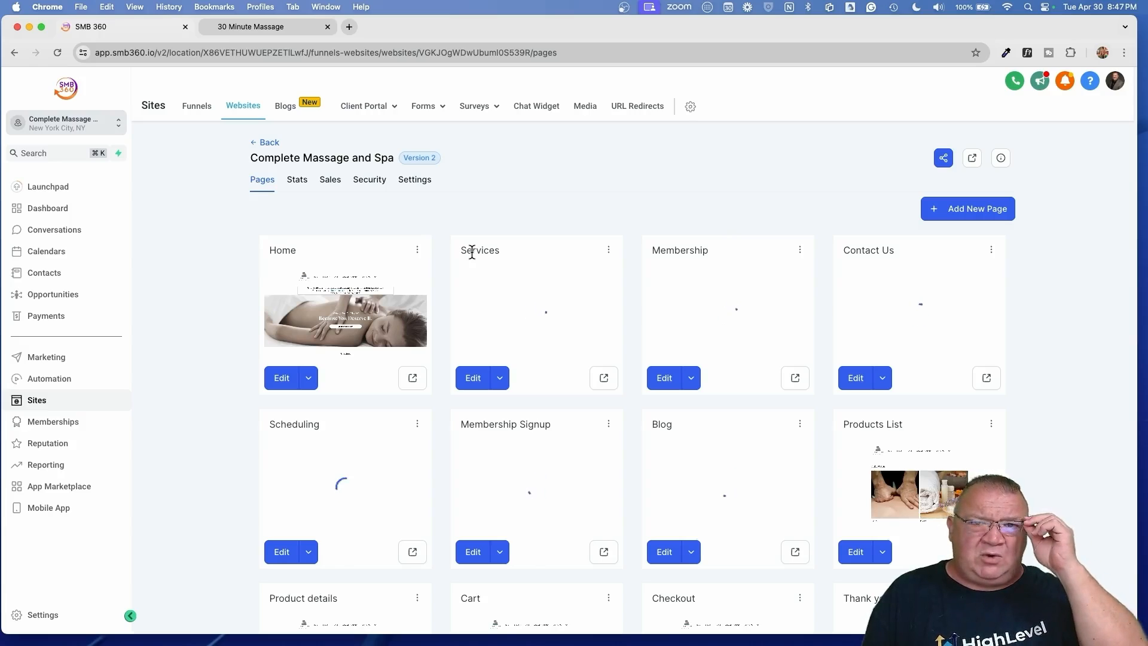
- Close the 30 Minute Massage tab and open the completemassageandspa.com store in a new tab
scroll(671, 333, down, 5)
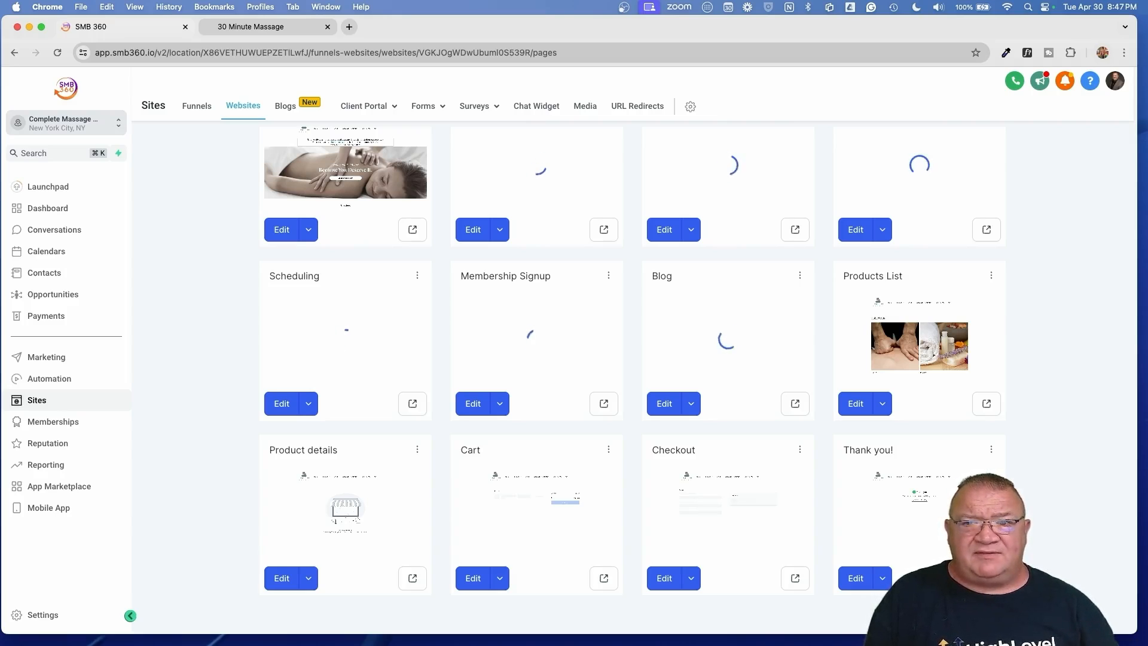
click(327, 27)
click(206, 27)
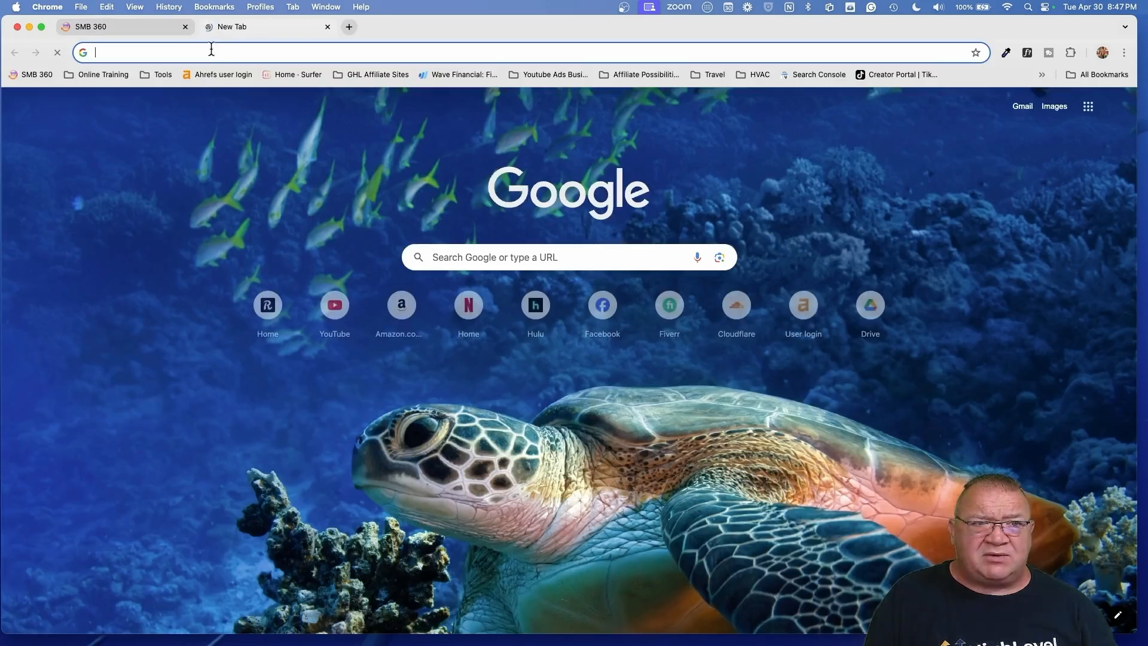
text(co)
key(Return)
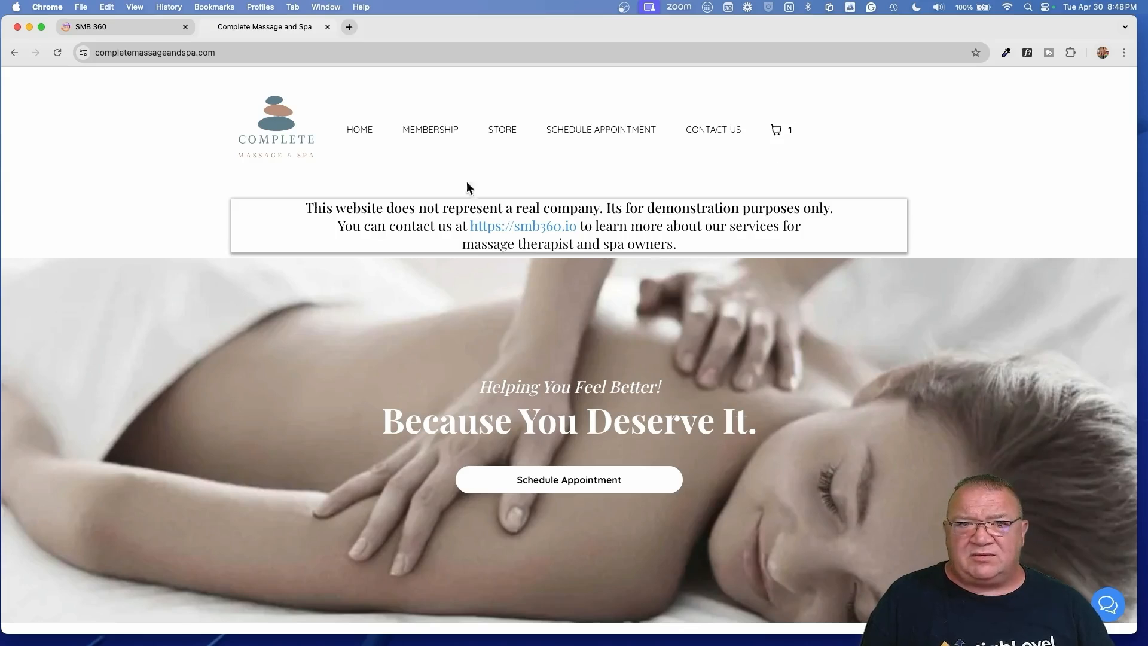
click(502, 129)
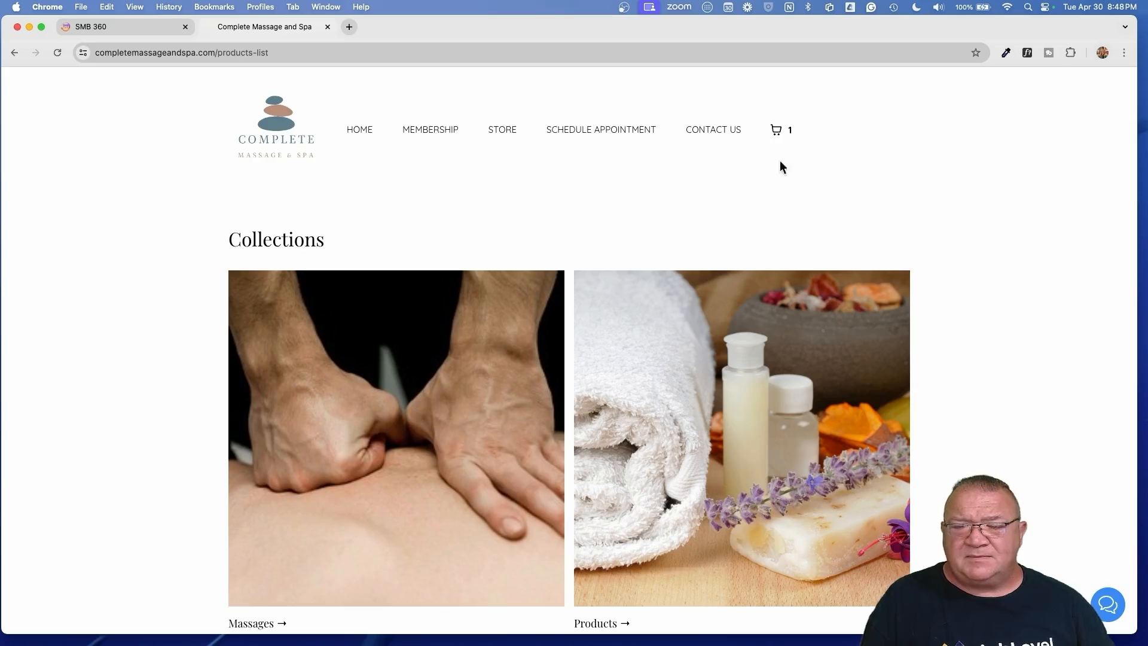
scroll(739, 292, down, 7)
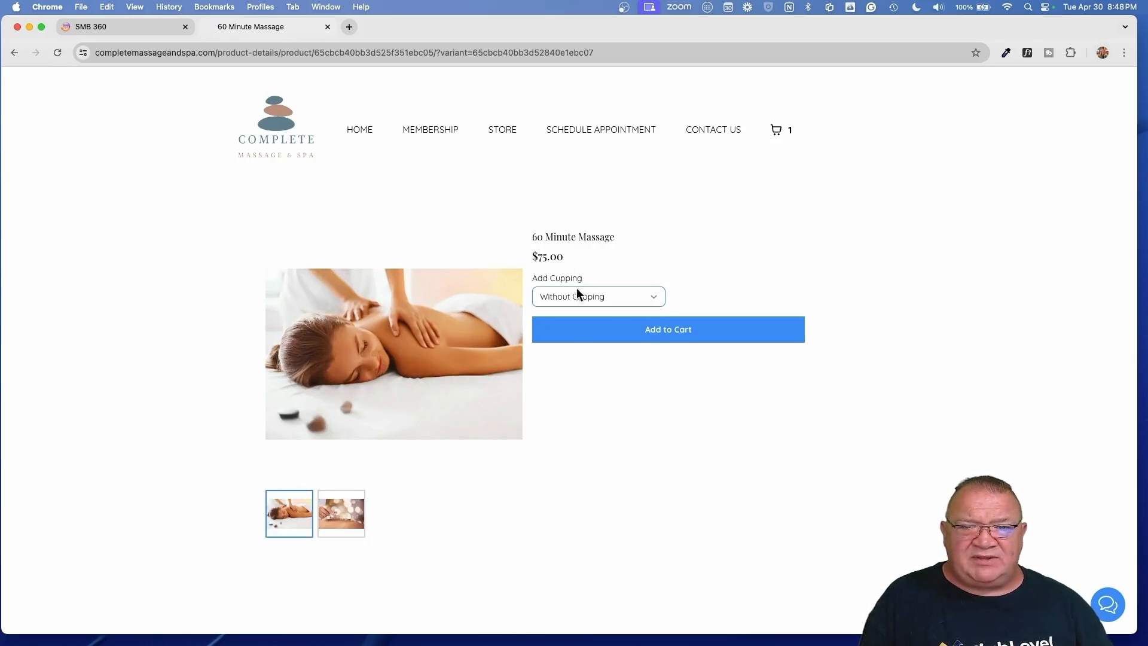
- Add the 60 Minute Massage With Cupping ($125) to the cart
click(656, 300)
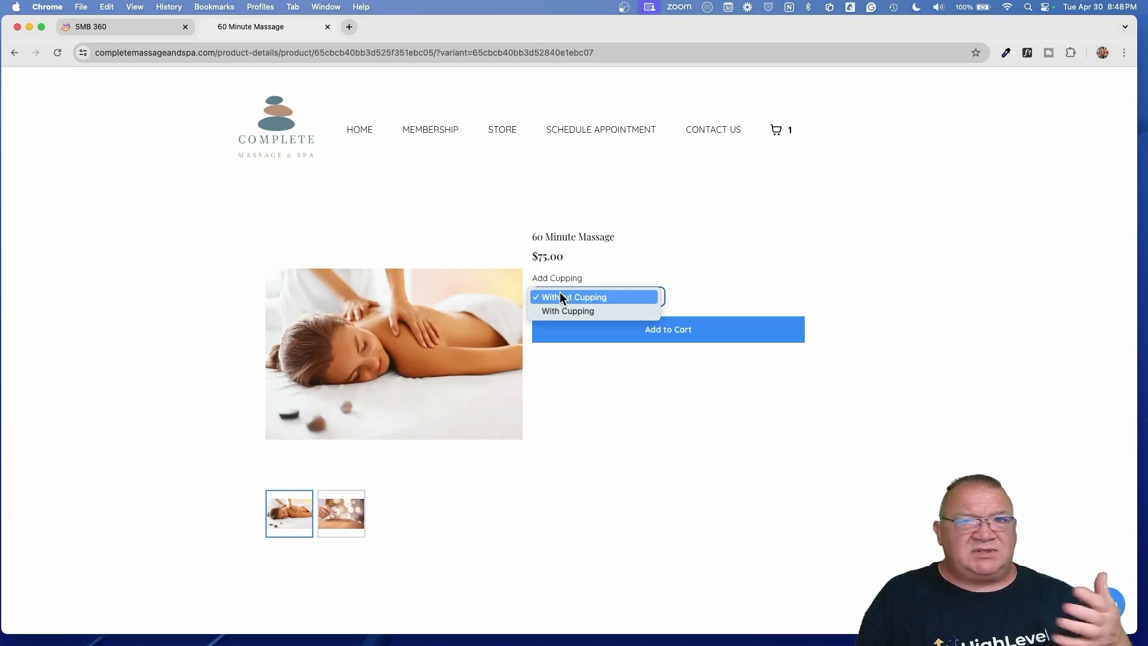
click(559, 311)
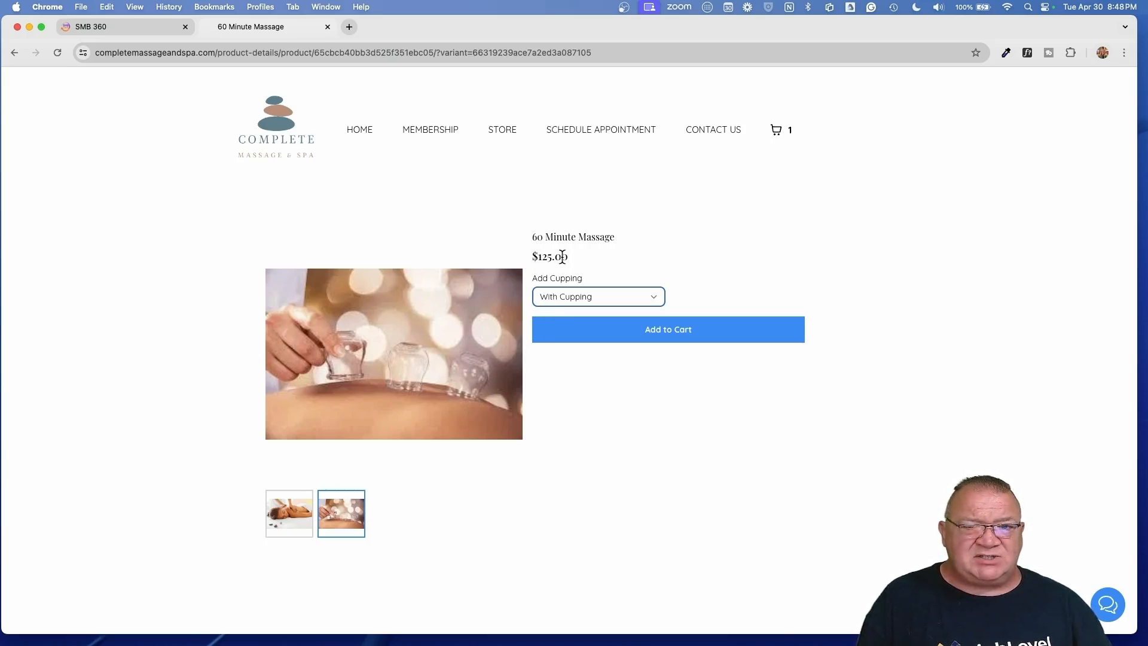
click(662, 336)
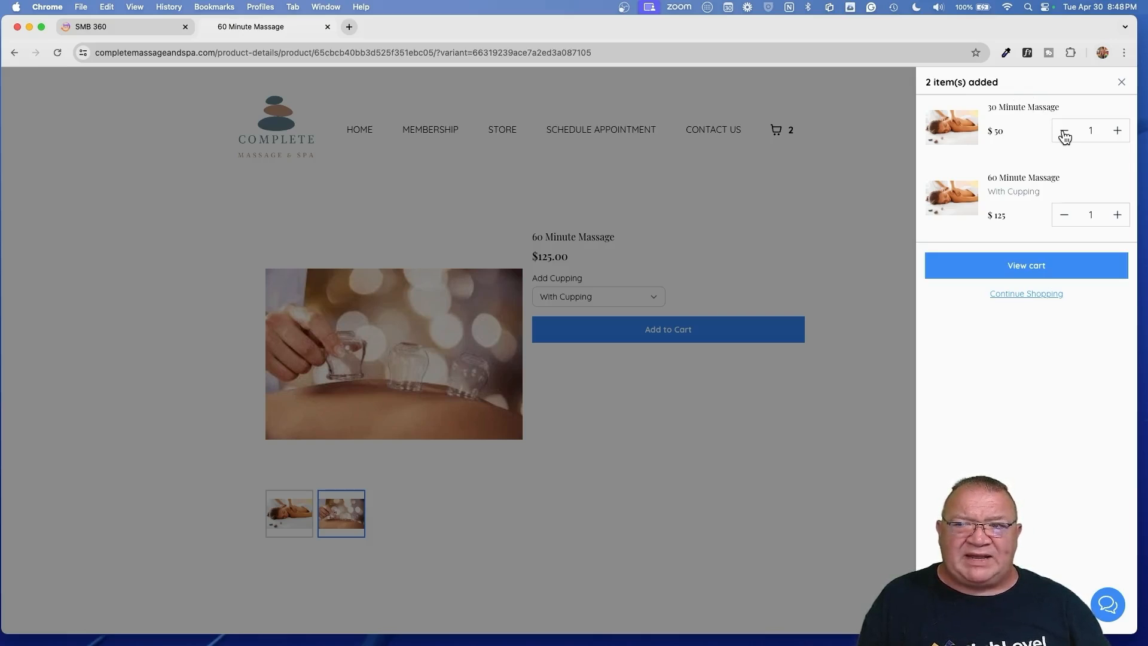
- Remove the 30 Minute Massage from the cart and go back to the store collections
click(1063, 131)
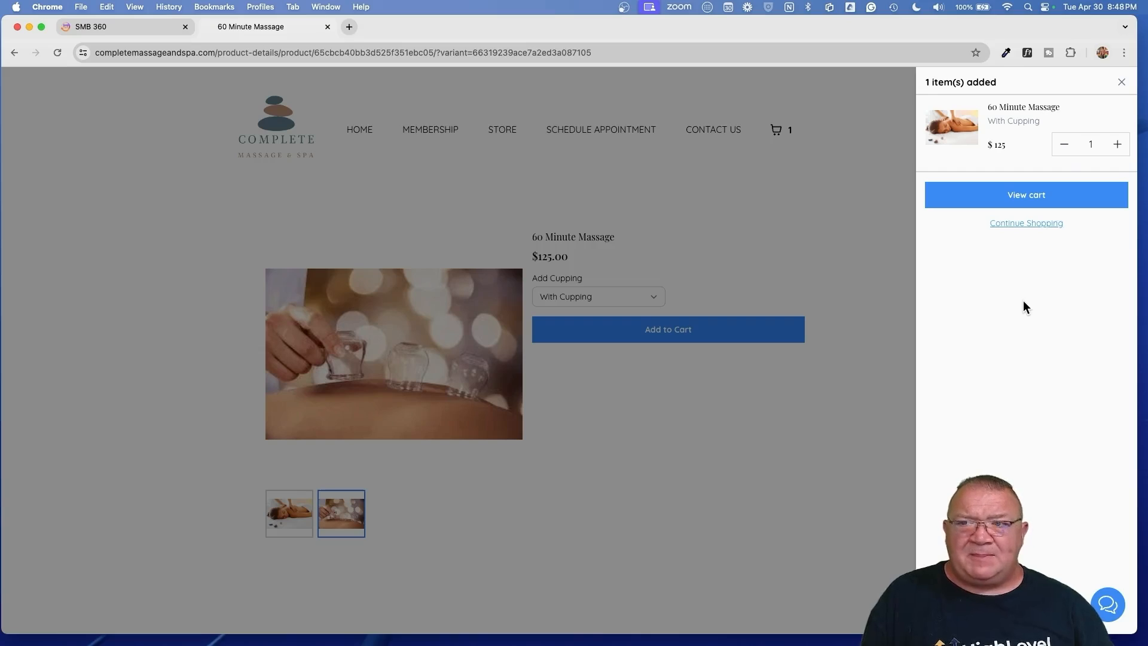
click(1024, 222)
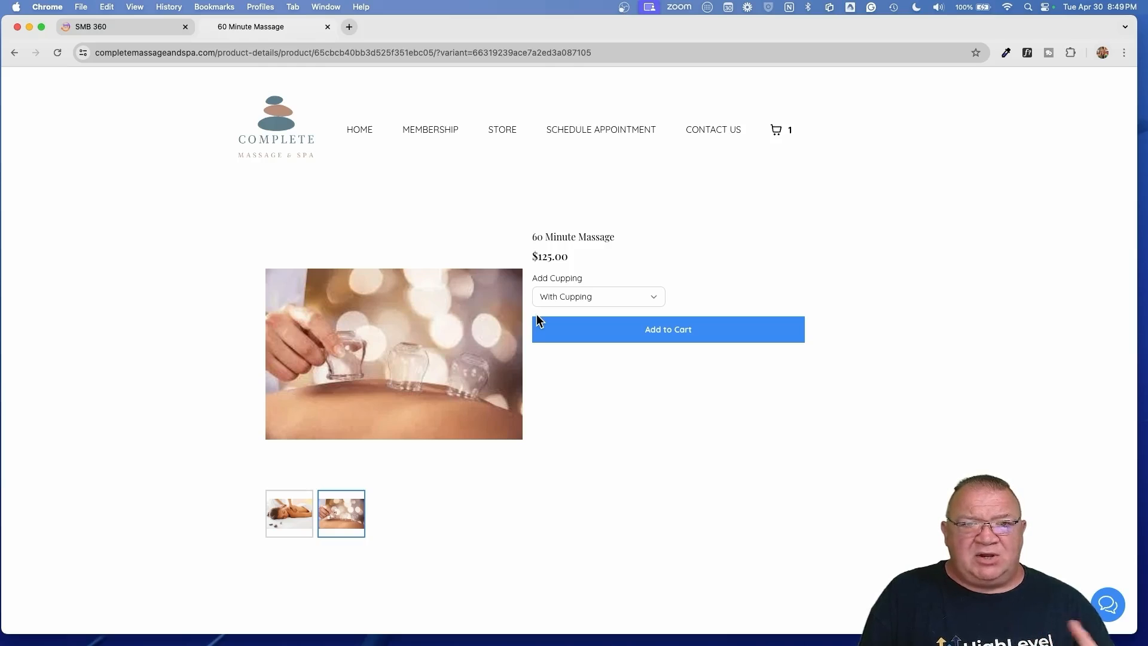
click(503, 130)
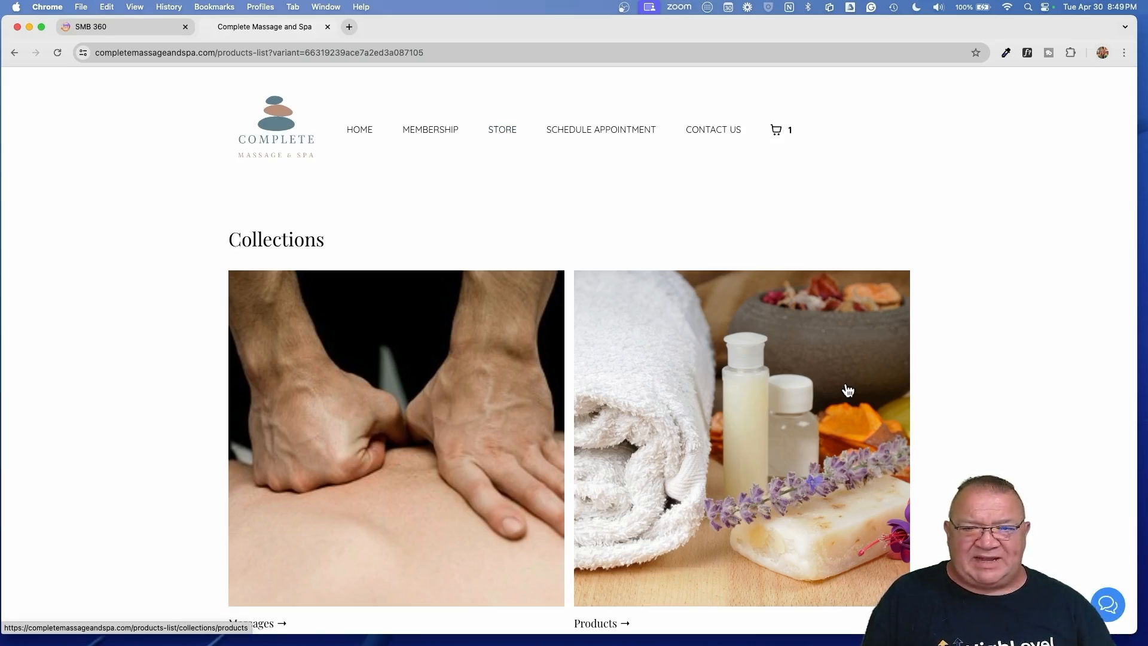
- Add the $90 Massage Kit from the Products collection to the cart
click(782, 386)
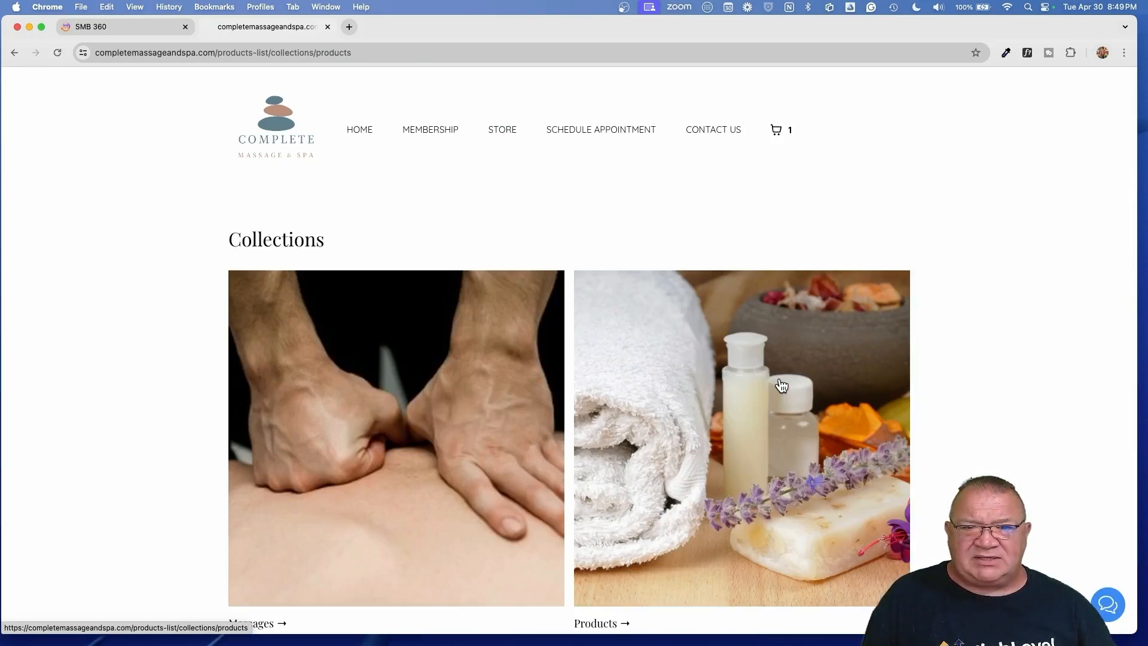
scroll(777, 389, down, 5)
click(782, 456)
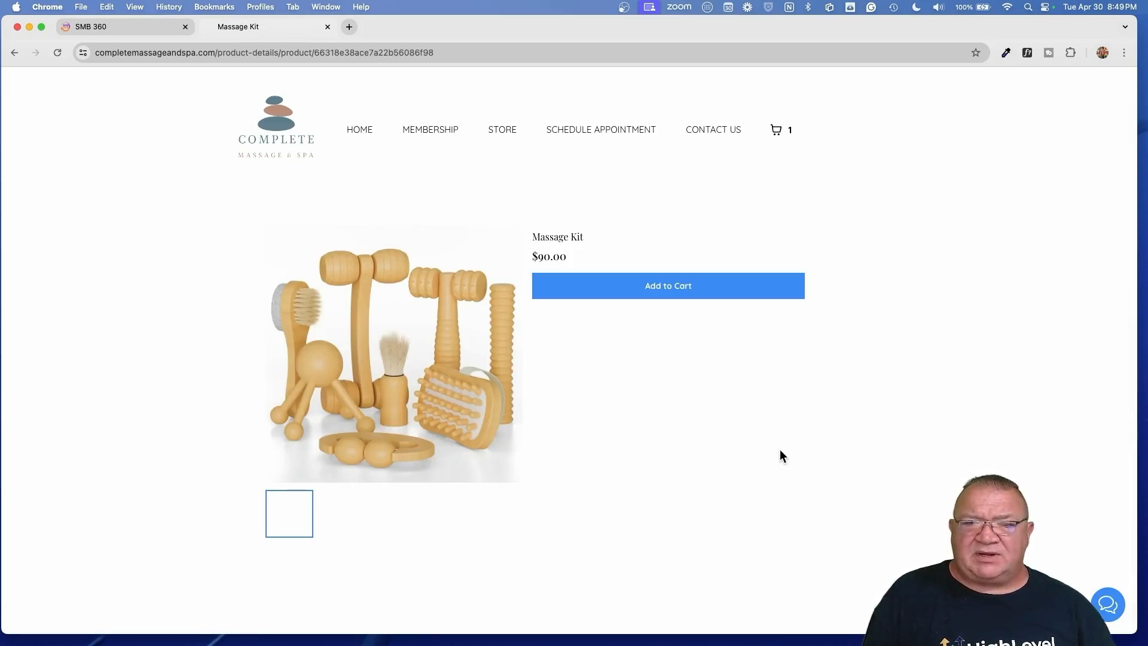
click(663, 290)
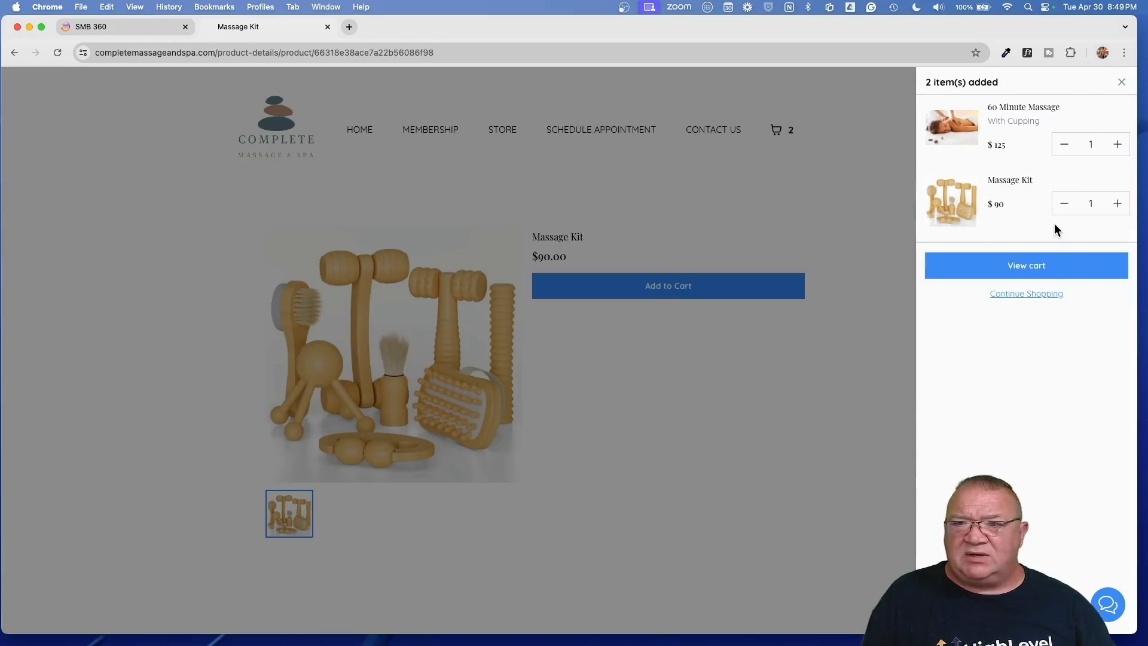
- View the $215.00 cart for checkout, then go back to the store and the SMB 360 tab
click(1019, 267)
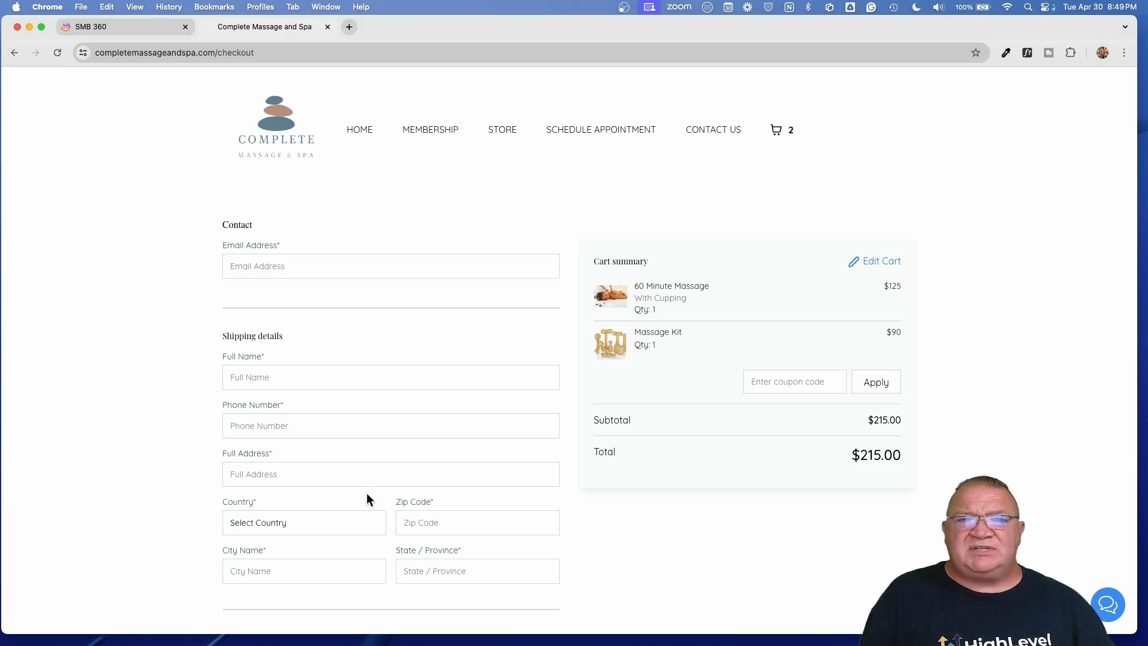
click(502, 131)
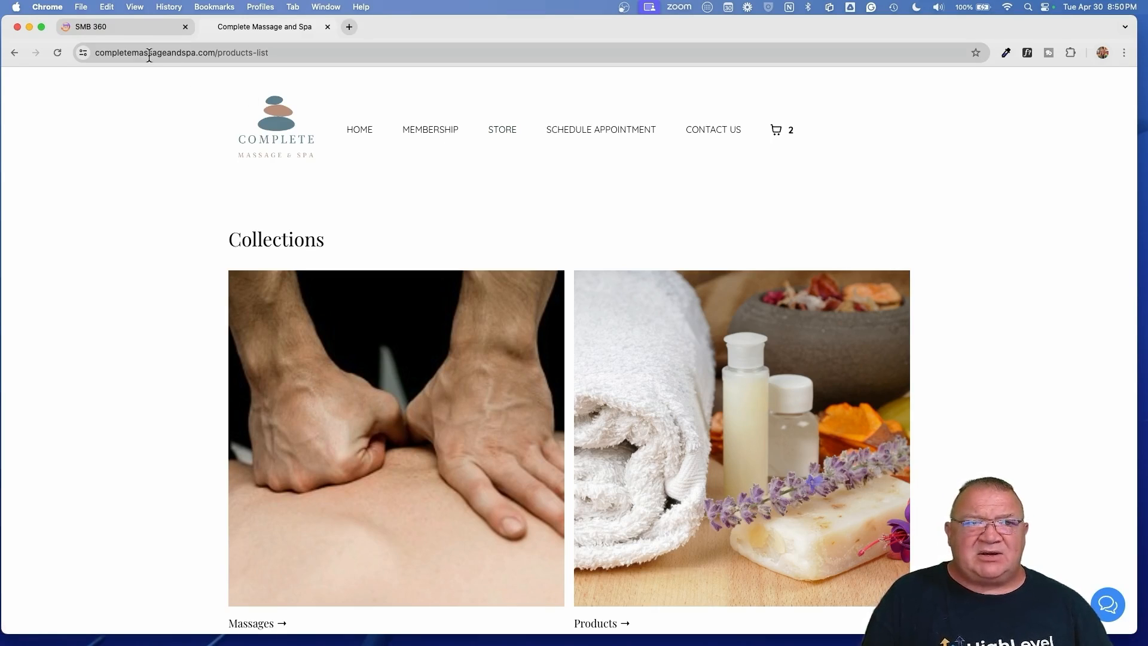
click(83, 27)
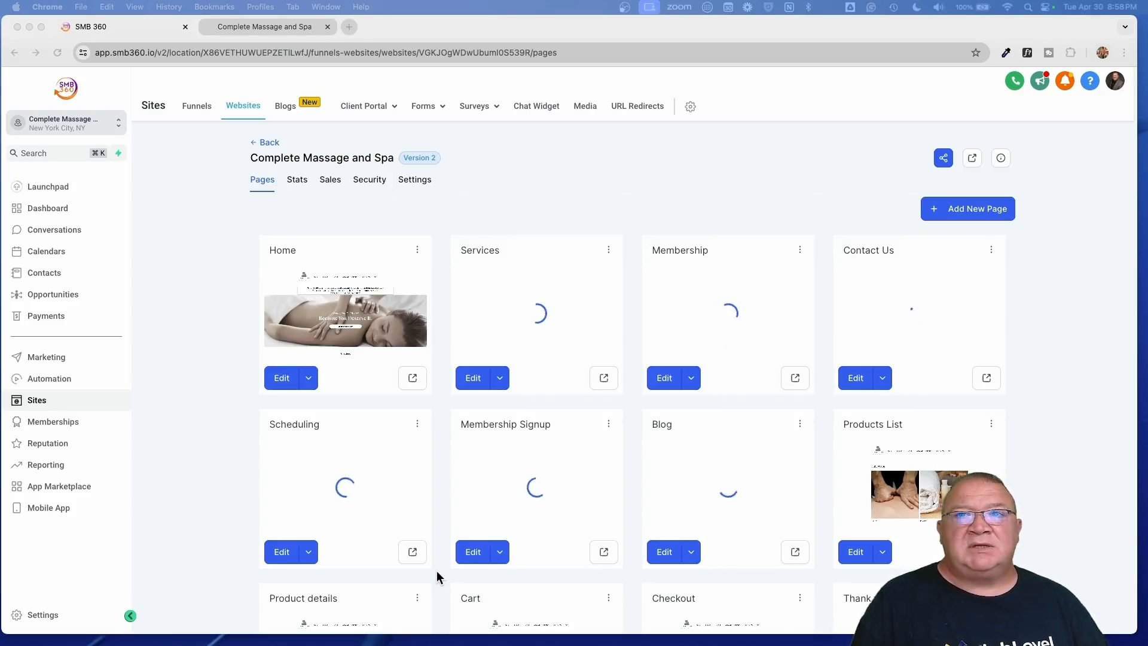
- On the checkout page, enter the contact e-mail, full name and street address
click(246, 28)
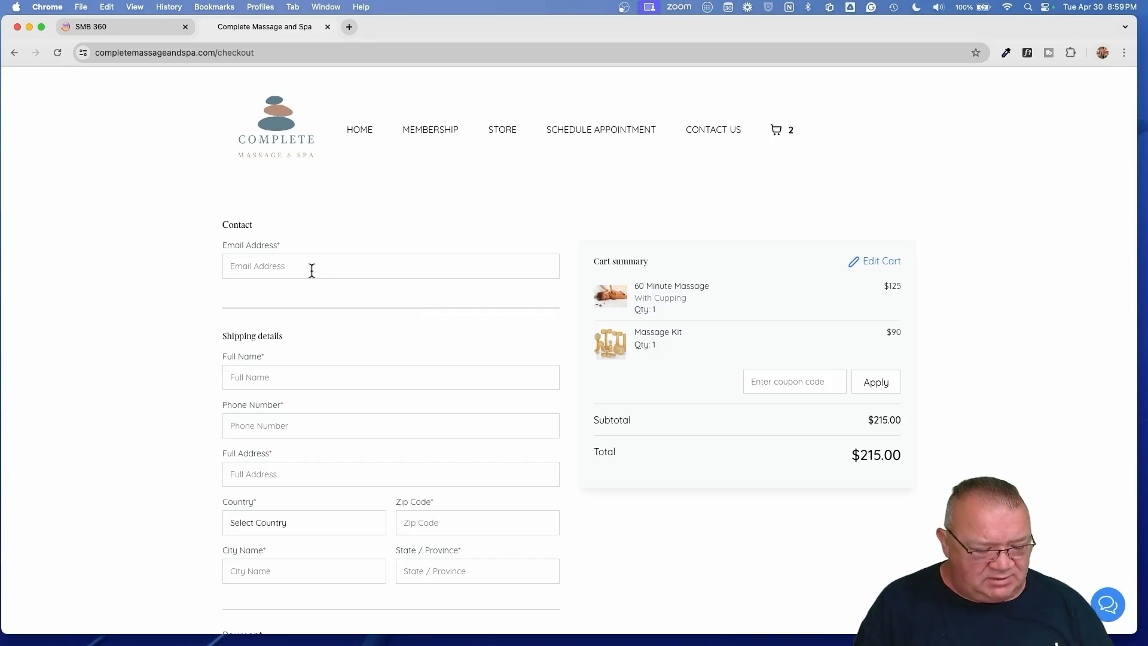
text(johnny@)
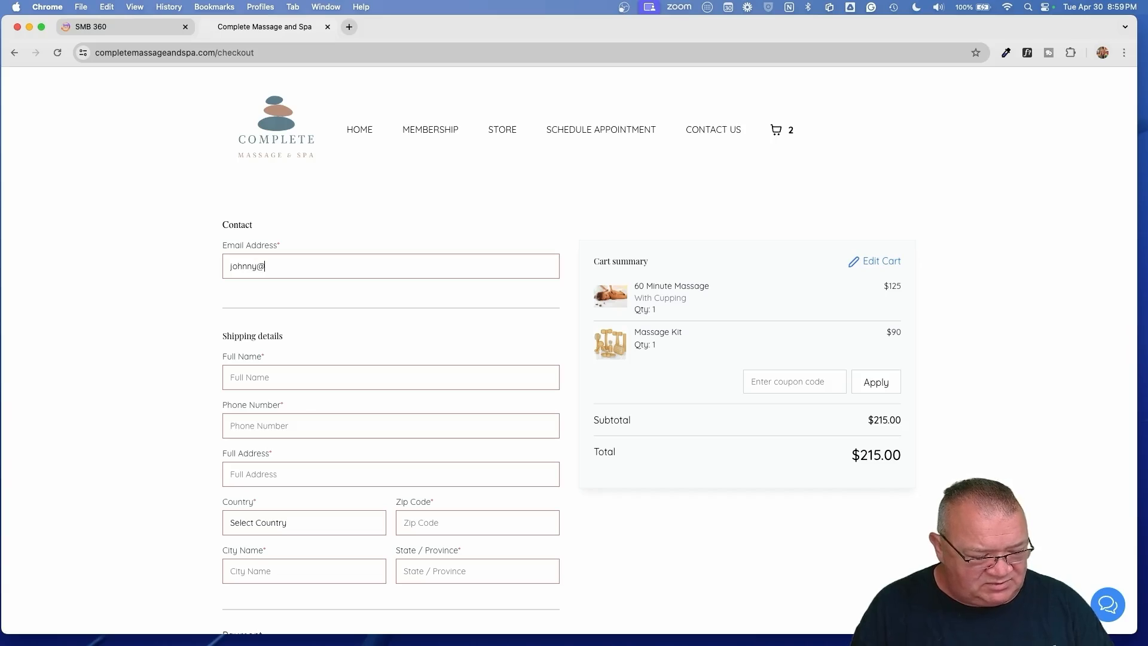
text(test.com)
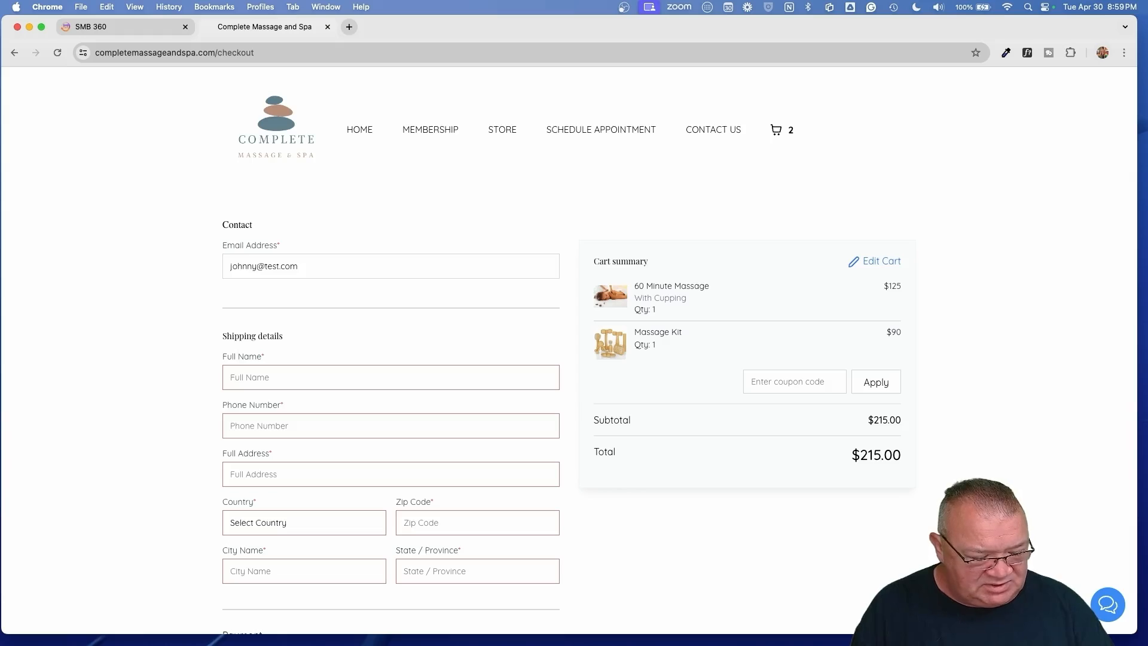
key(Tab)
text(Johnn)
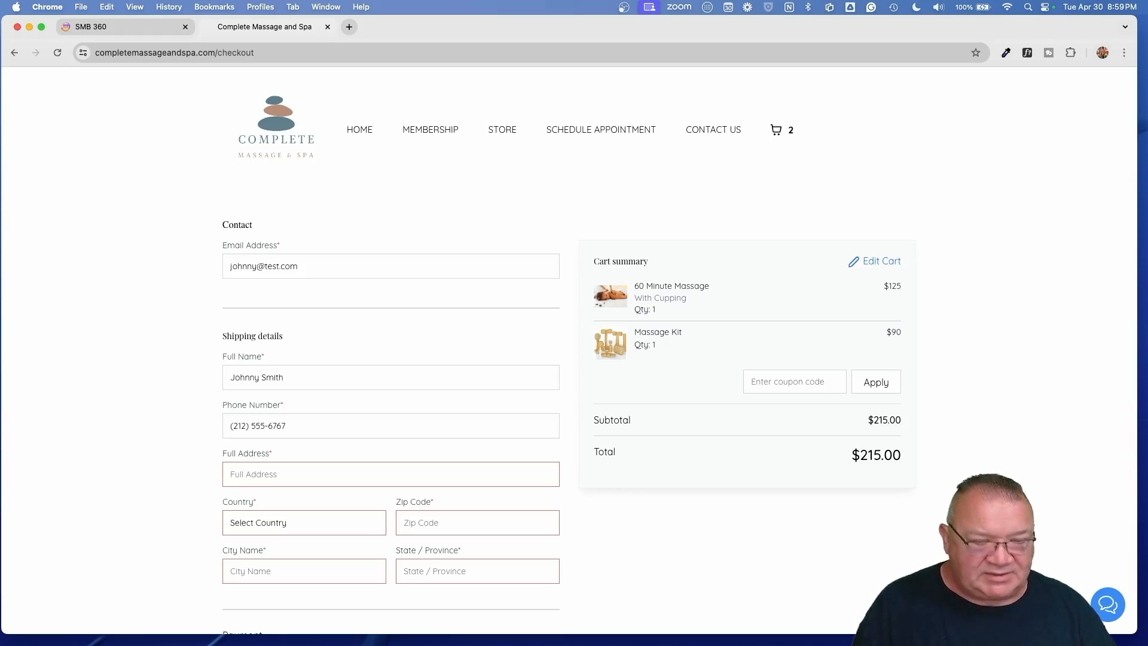
text(123 Main st)
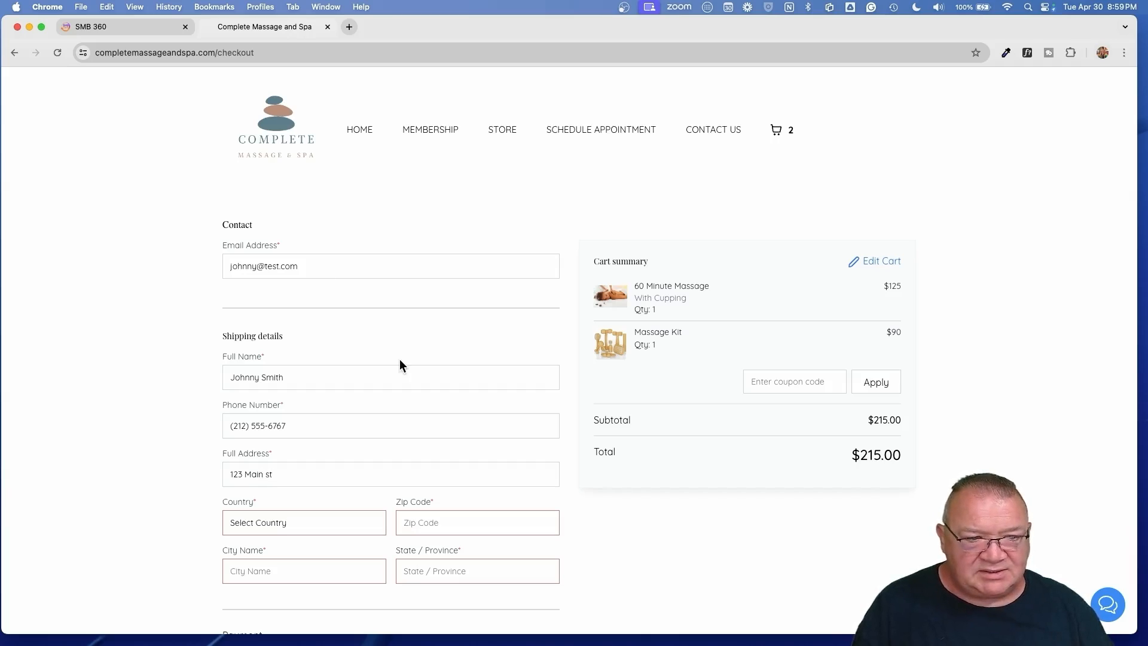
- Choose United States as the country and fill in the ZIP code, city and state
click(287, 517)
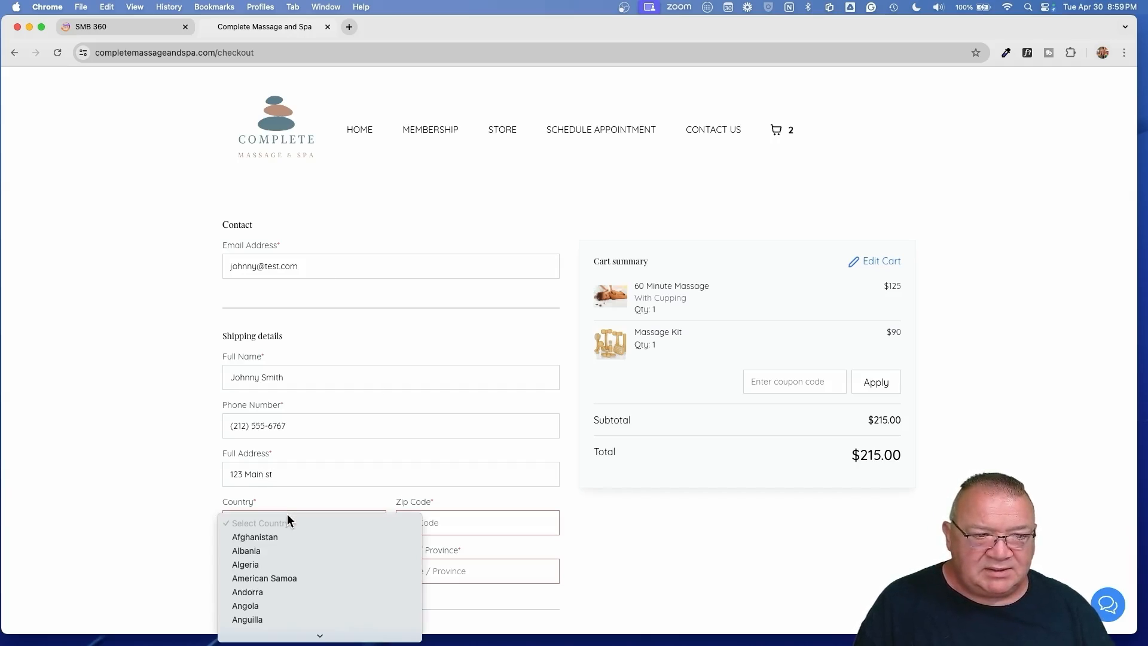
scroll(278, 557, down, 4)
text(un)
scroll(278, 557, down, 4)
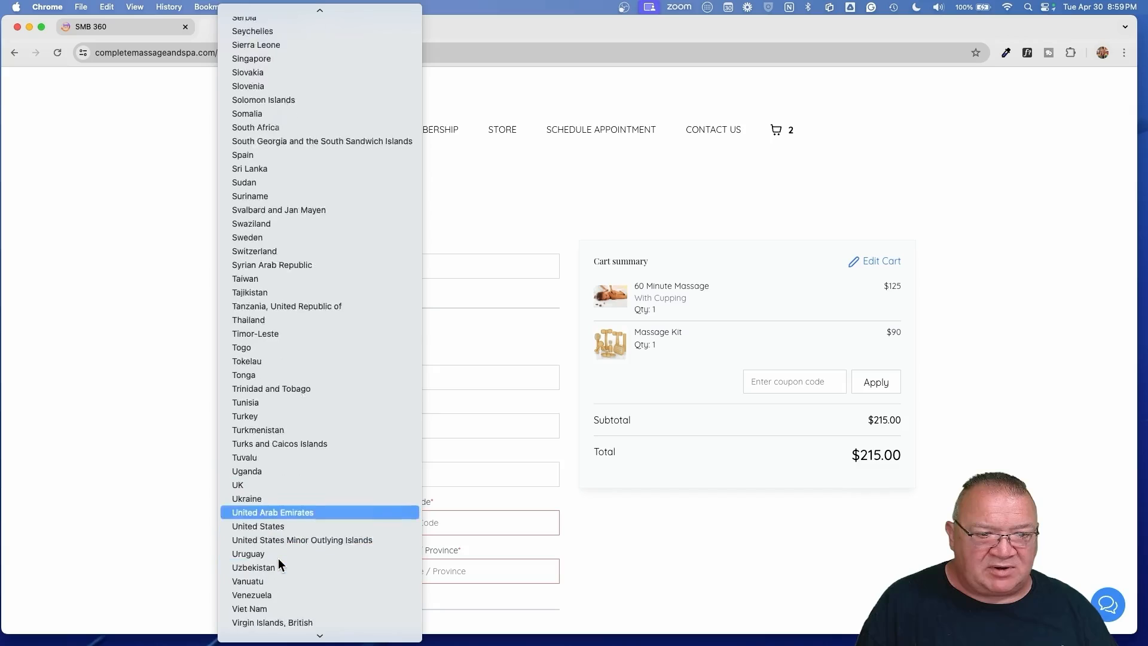
click(270, 467)
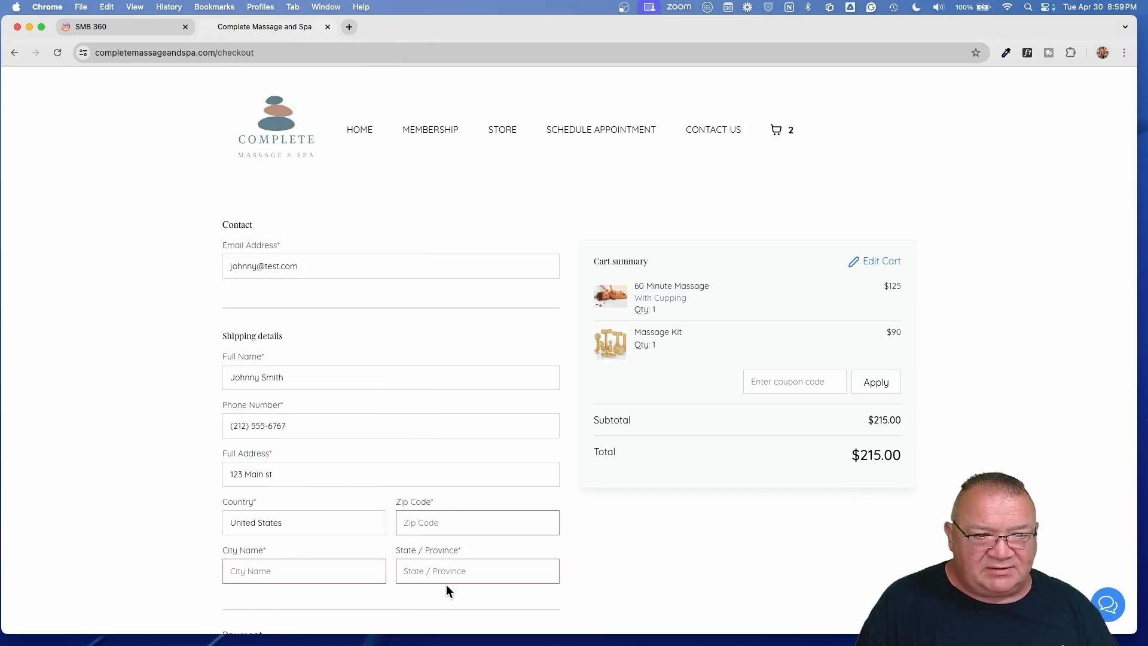
click(430, 524)
text(90210)
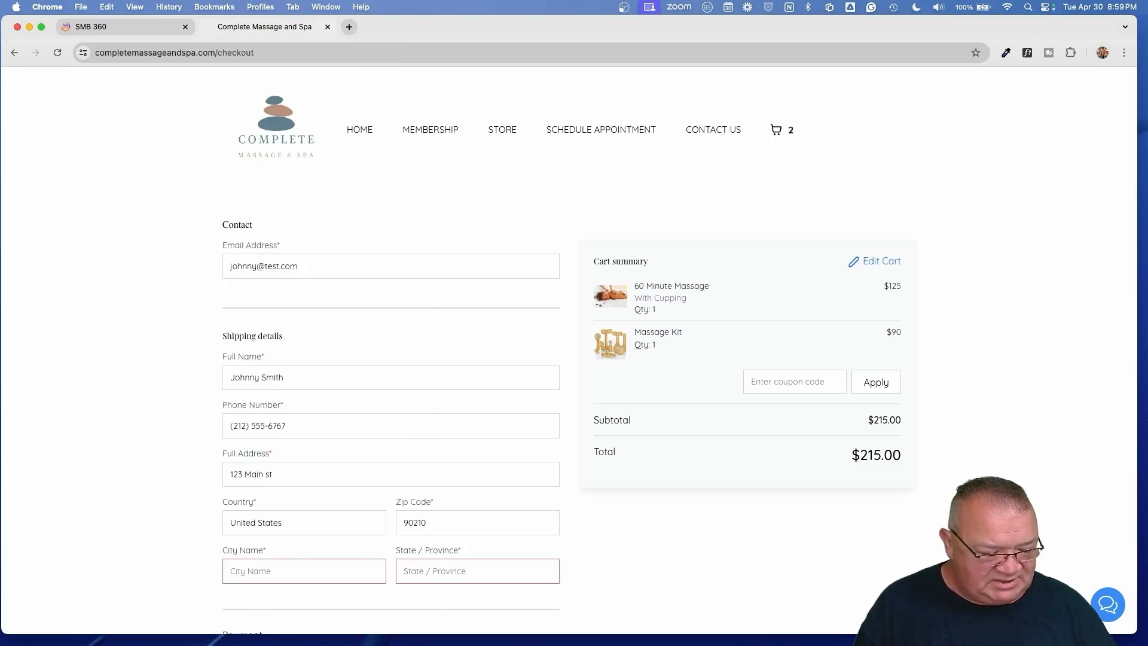
text(Beverly )
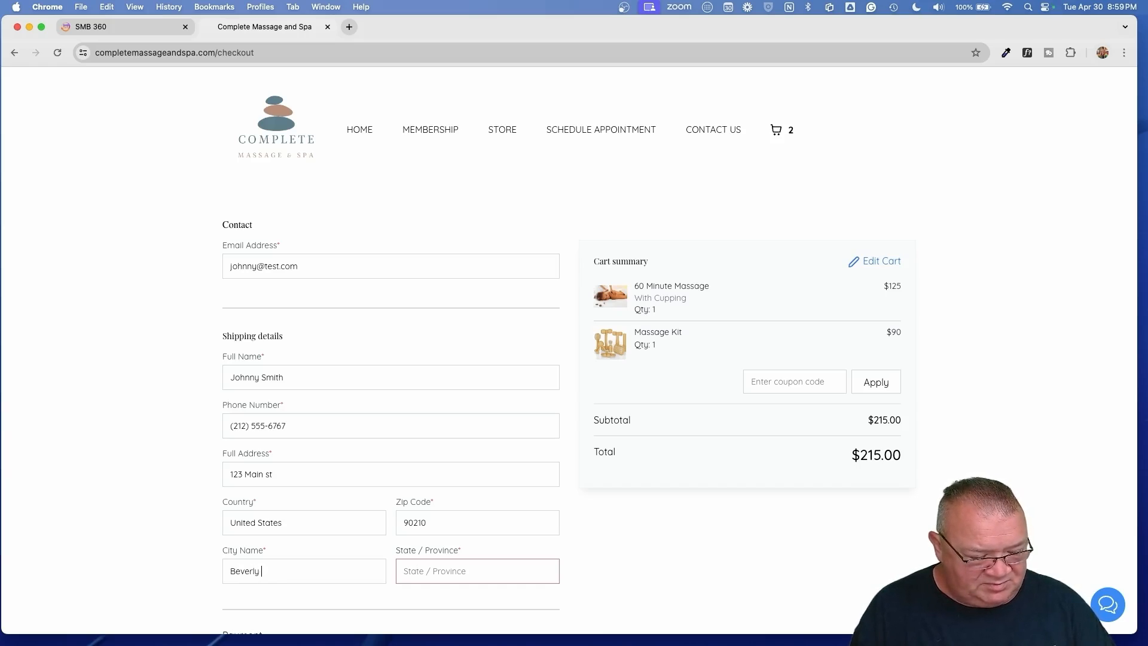
text(Hills)
key(Tab)
text(CA)
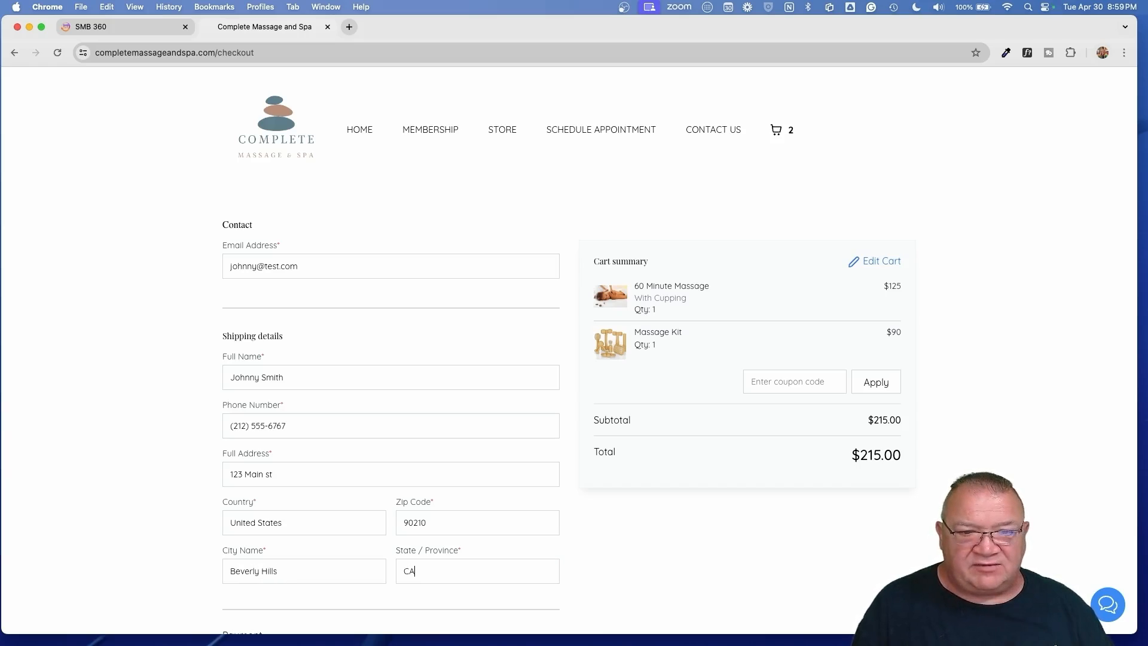
scroll(550, 489, down, 3)
scroll(550, 489, down, 3)
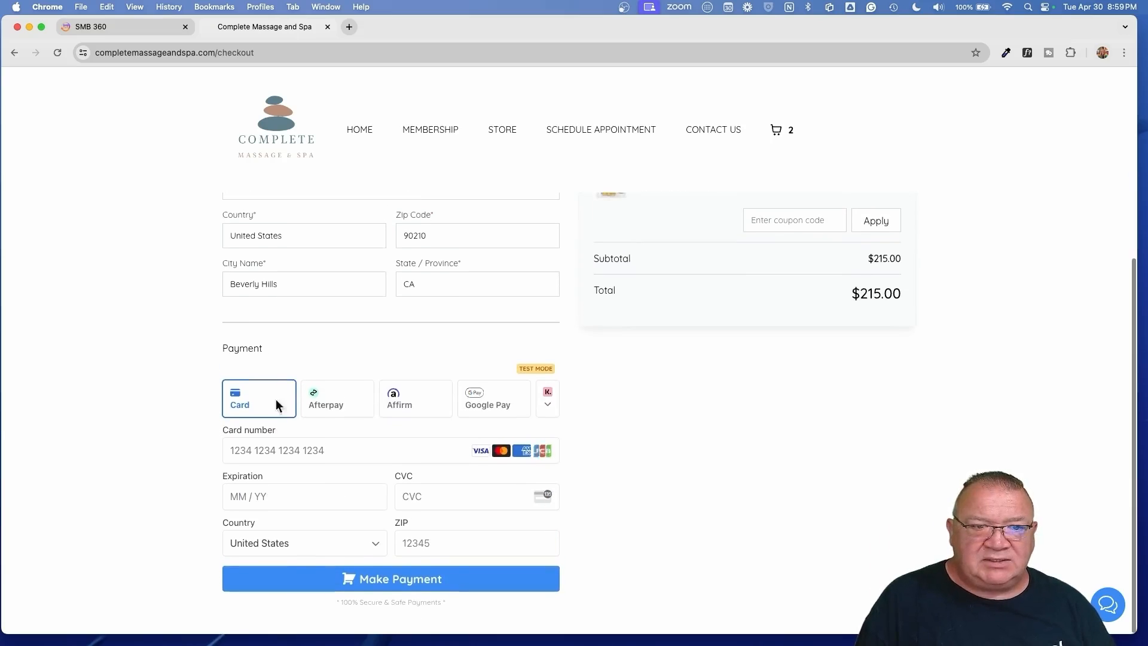
- Enter the test card number, expiry, CVC and billing ZIP code
click(267, 443)
text(4)
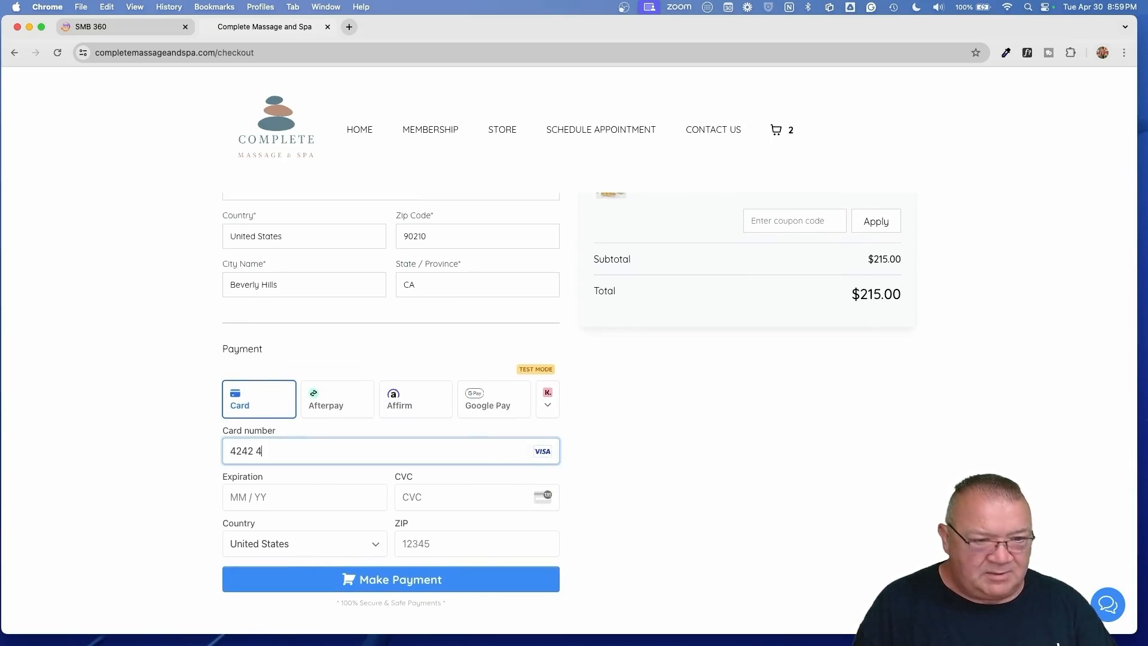
text(242)
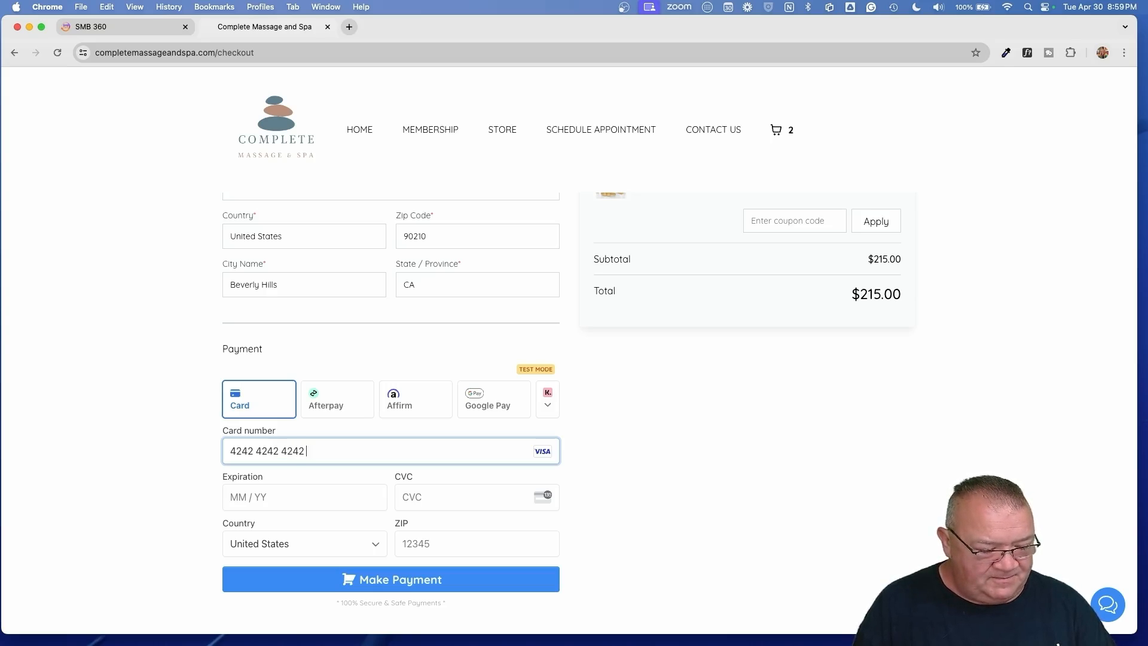
text(4242424242420525123)
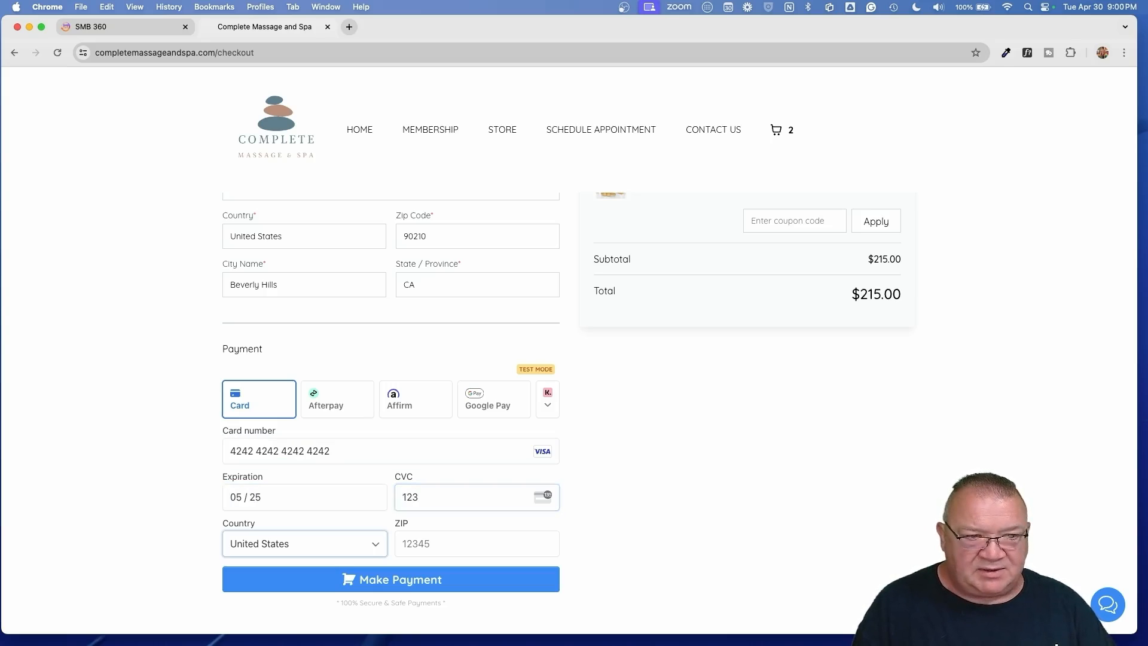
key(Tab)
text(90210)
- Pass the not-a-robot check, submit the $215.00 payment, and continue shopping afterwards
click(379, 581)
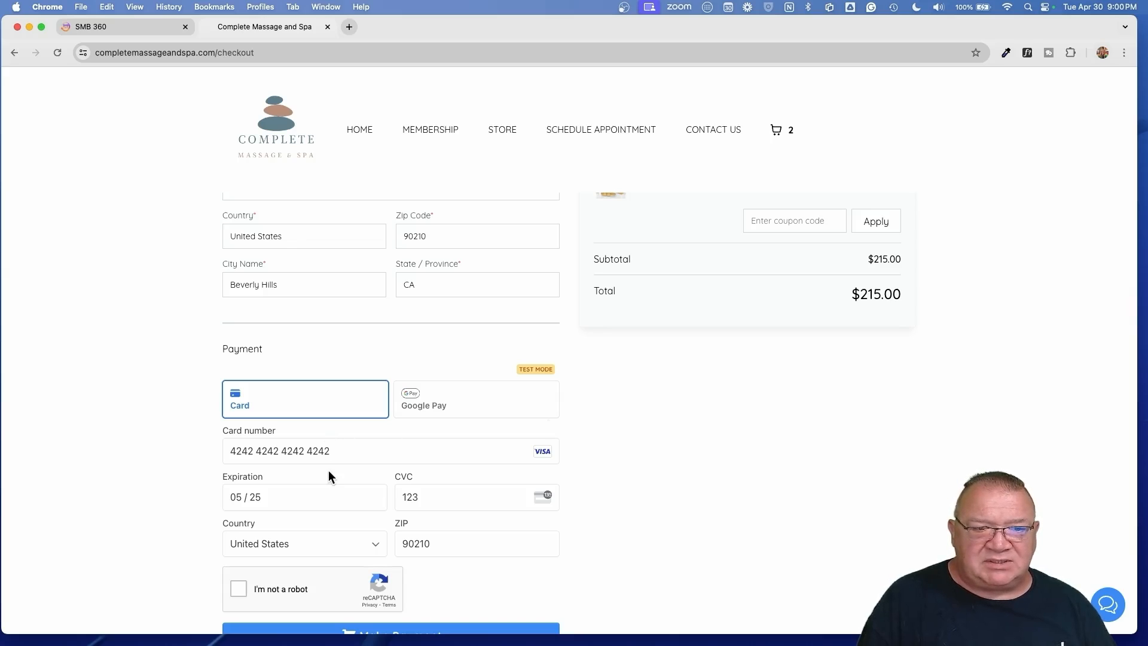
scroll(317, 497, down, 2)
click(238, 532)
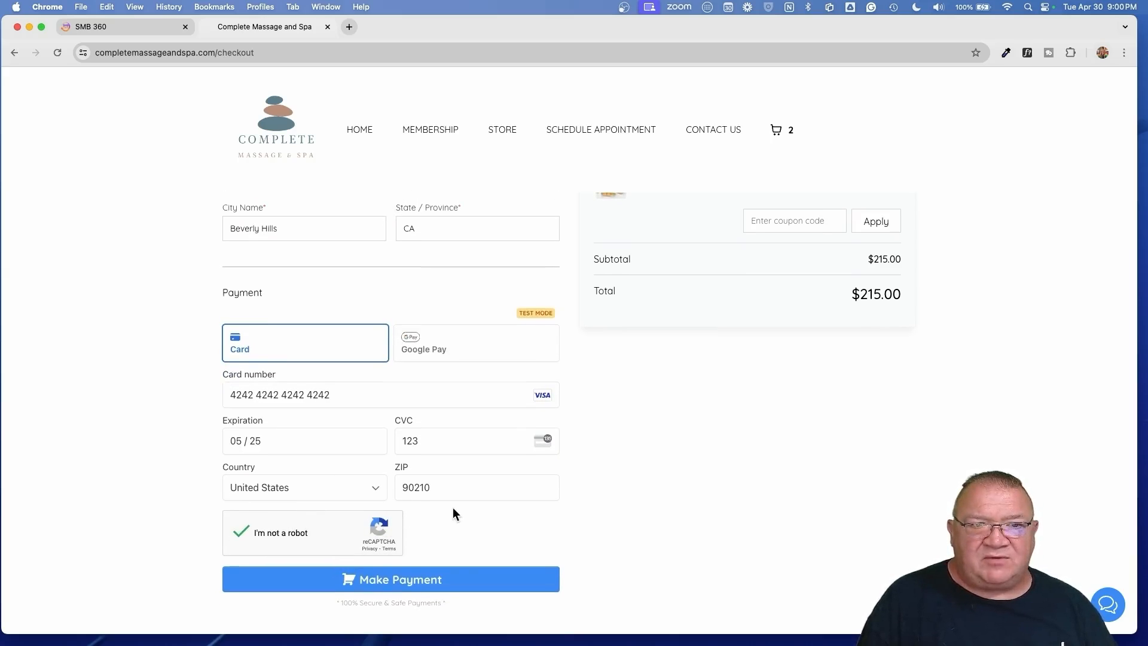
click(414, 575)
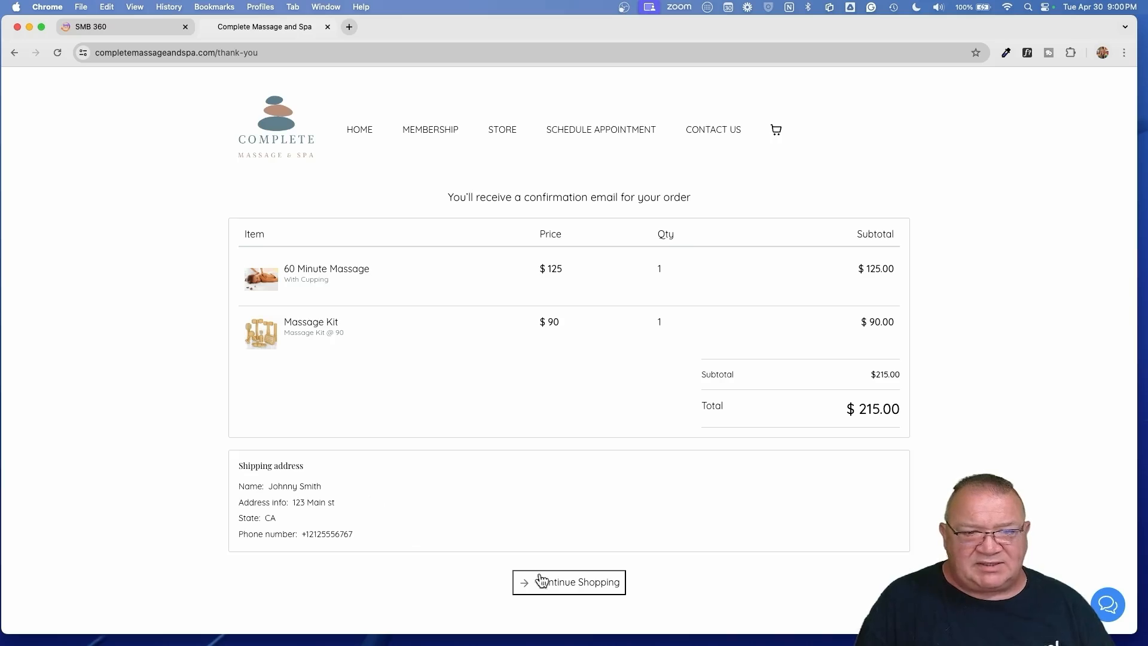
click(574, 583)
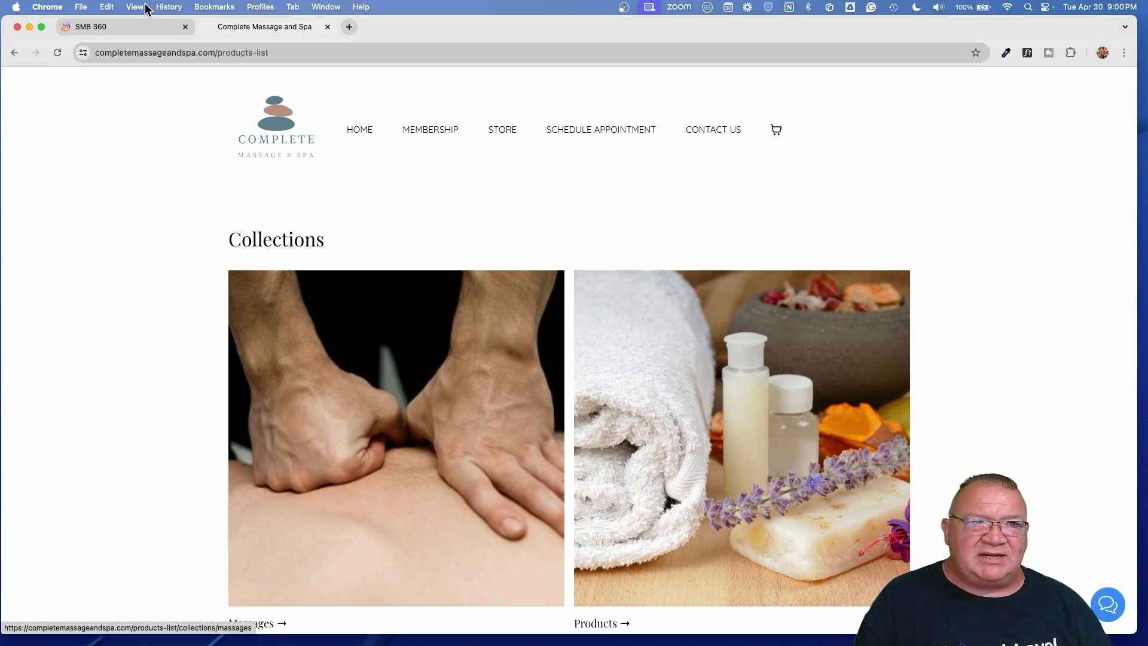
- Open the Website Order workflow in SMB 360's Online Store automation folder
click(111, 27)
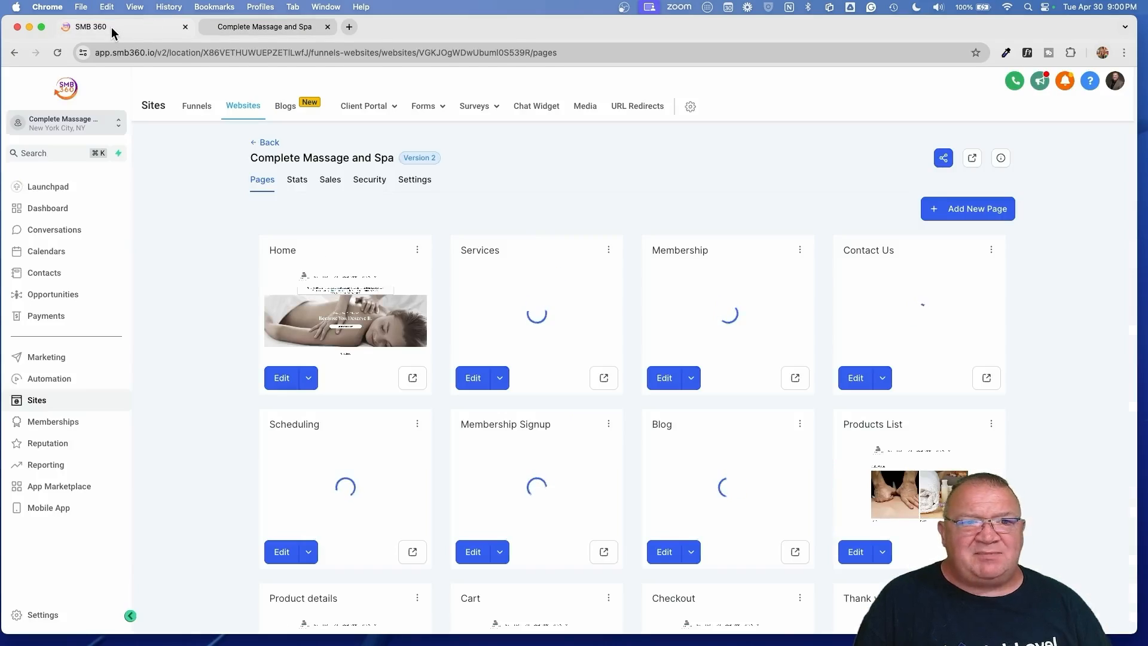
click(47, 380)
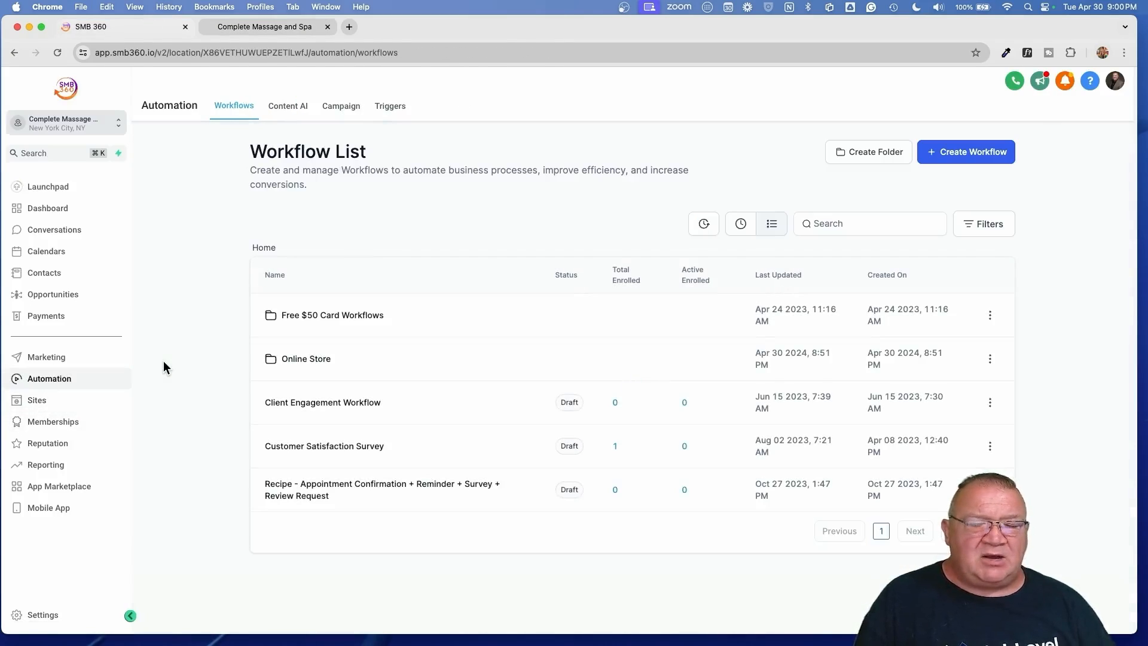
click(316, 361)
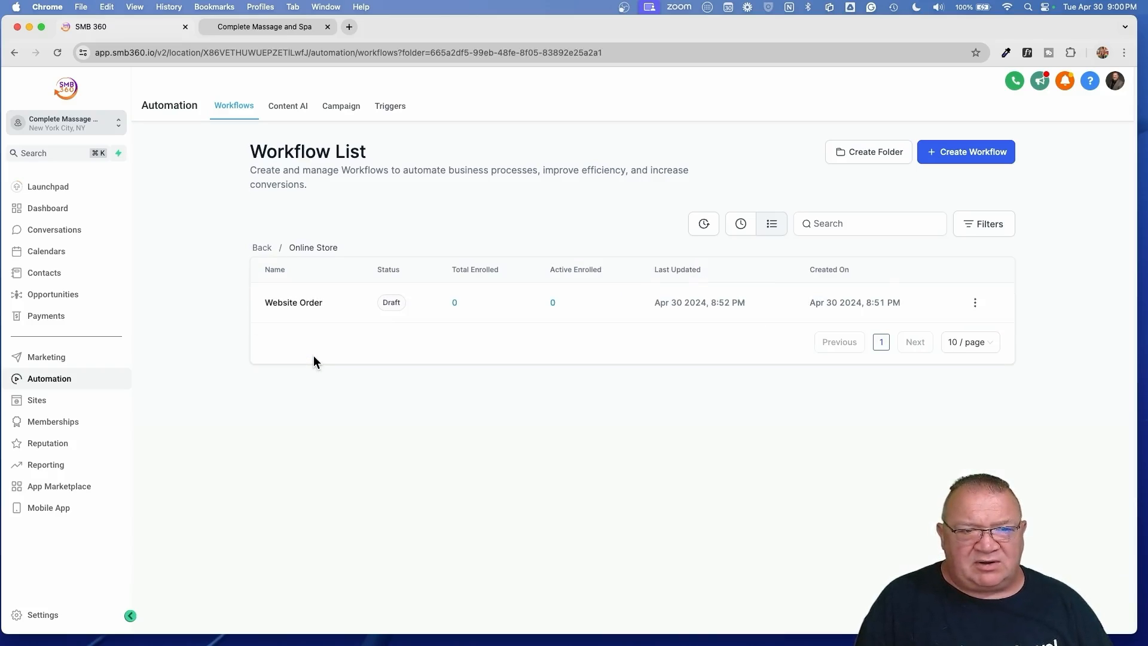
click(294, 304)
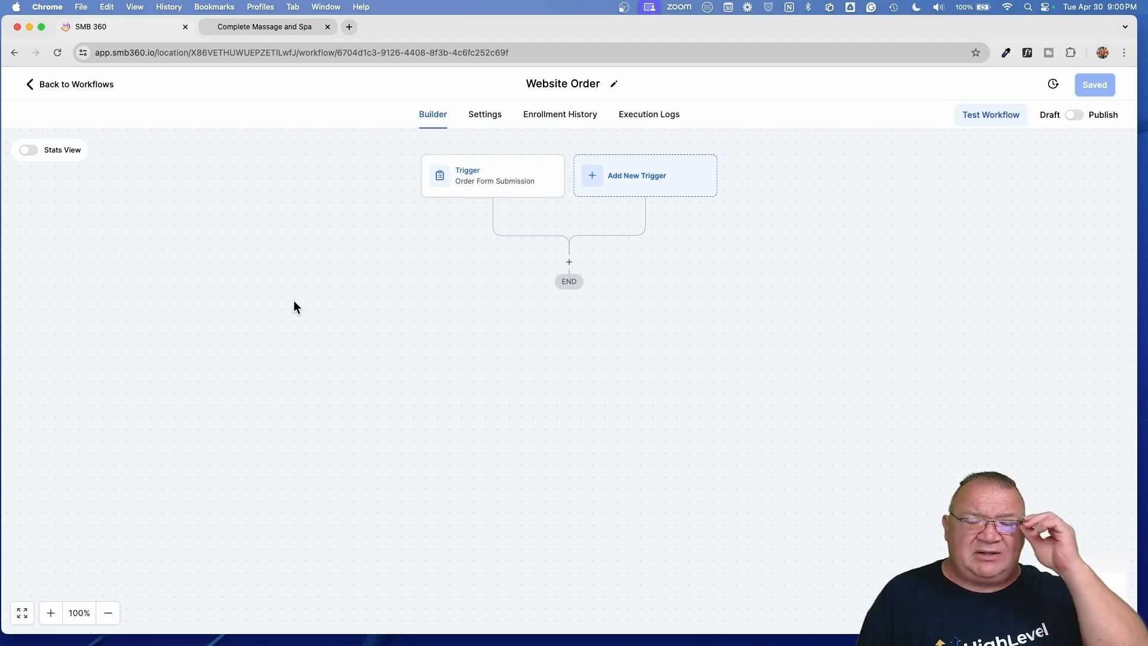
- Check the Order Form Submission trigger, keeping Sale as submission type, then return to workflows
click(479, 187)
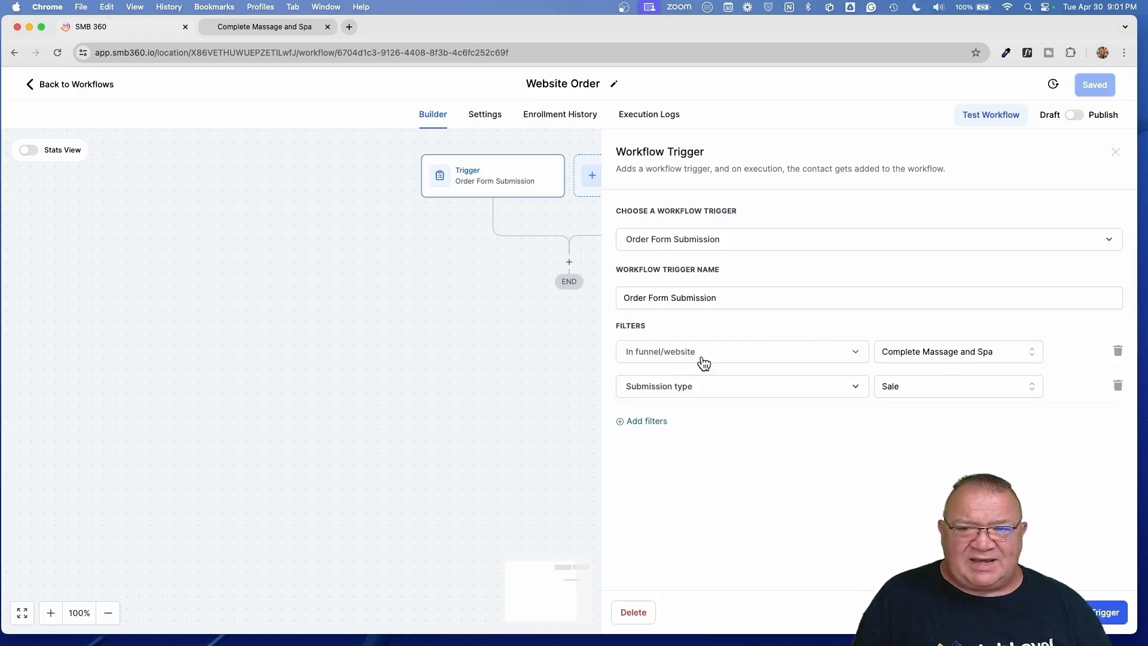
click(927, 386)
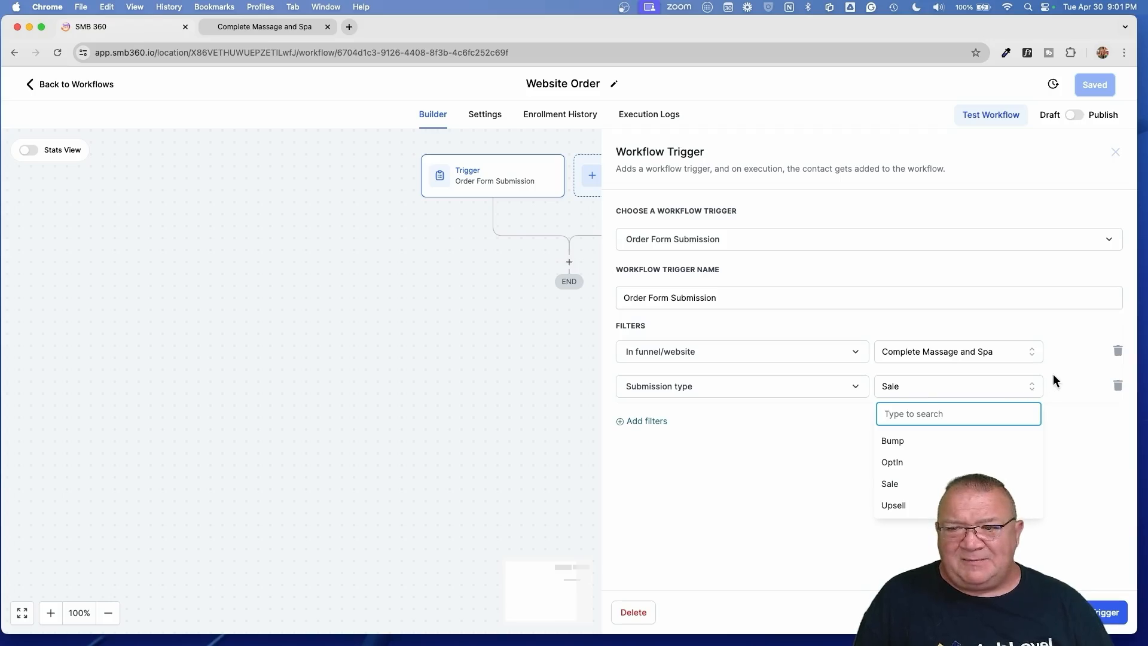
click(1037, 542)
click(1081, 612)
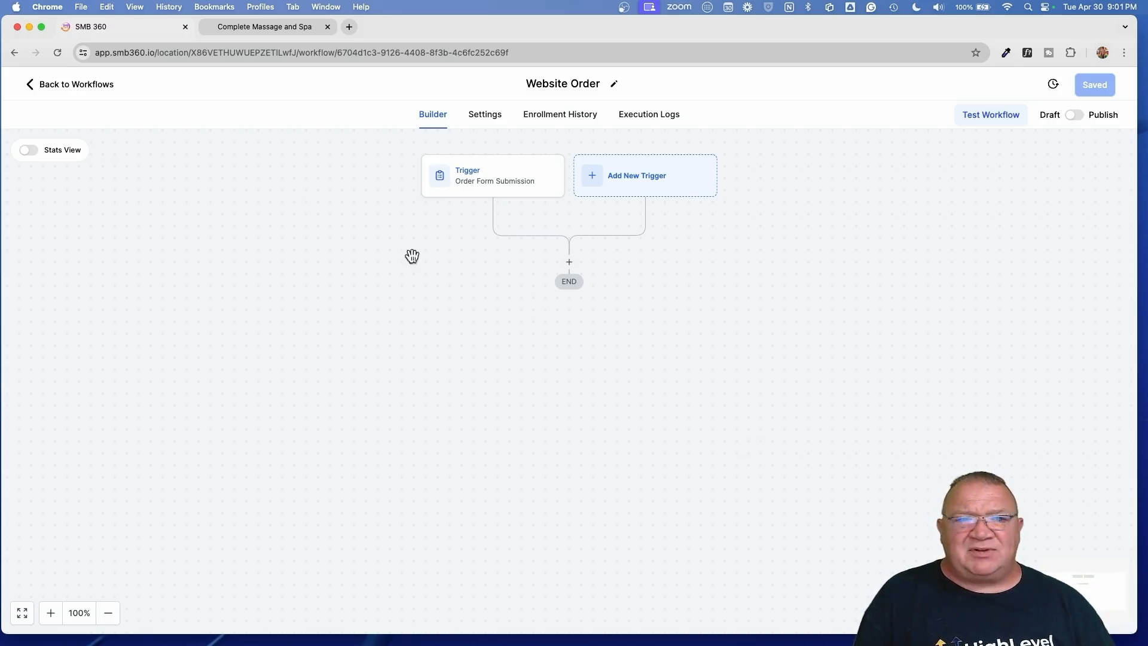
click(71, 85)
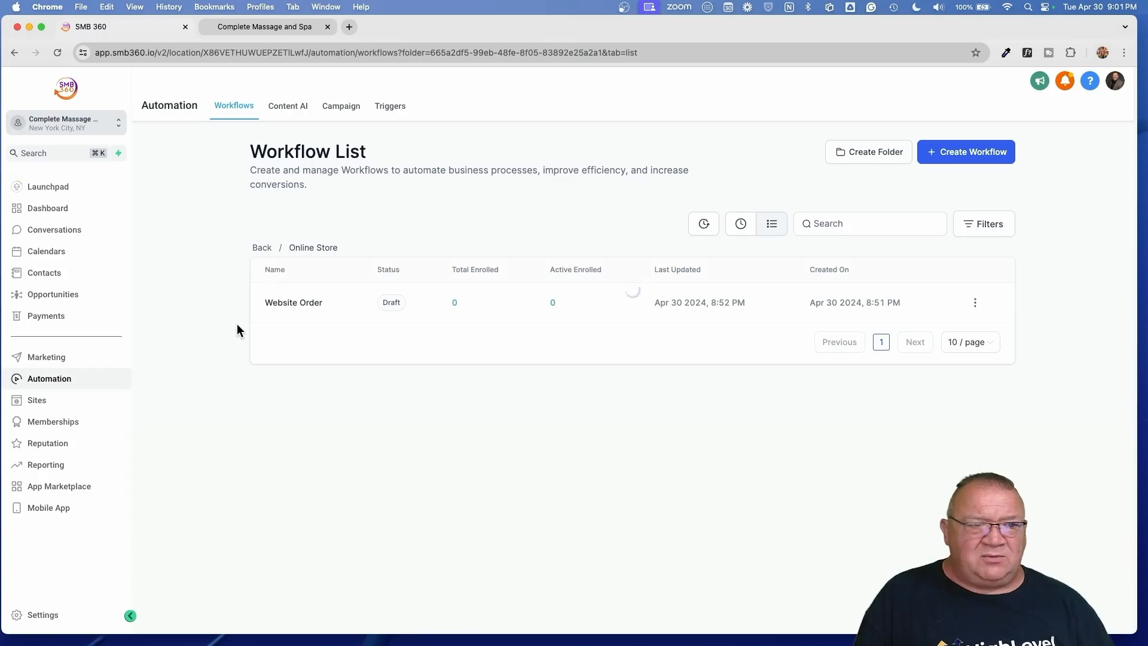
- Open Payments > Orders and show the actions for the newest $215.00 order
click(47, 315)
mouse_move(385, 106)
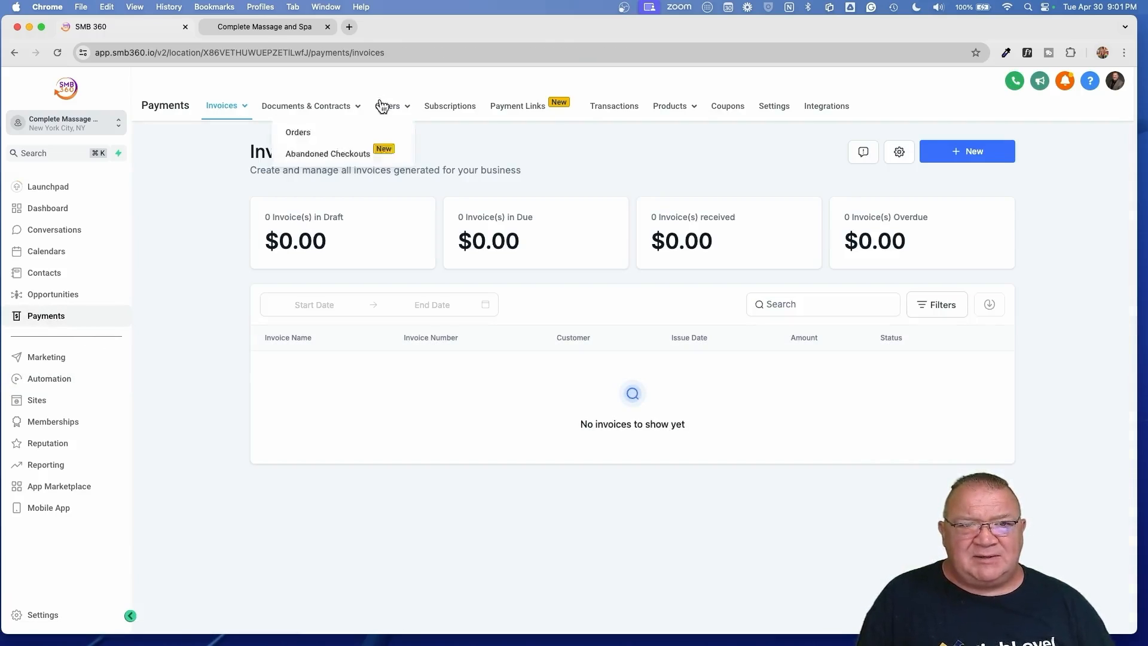
click(366, 128)
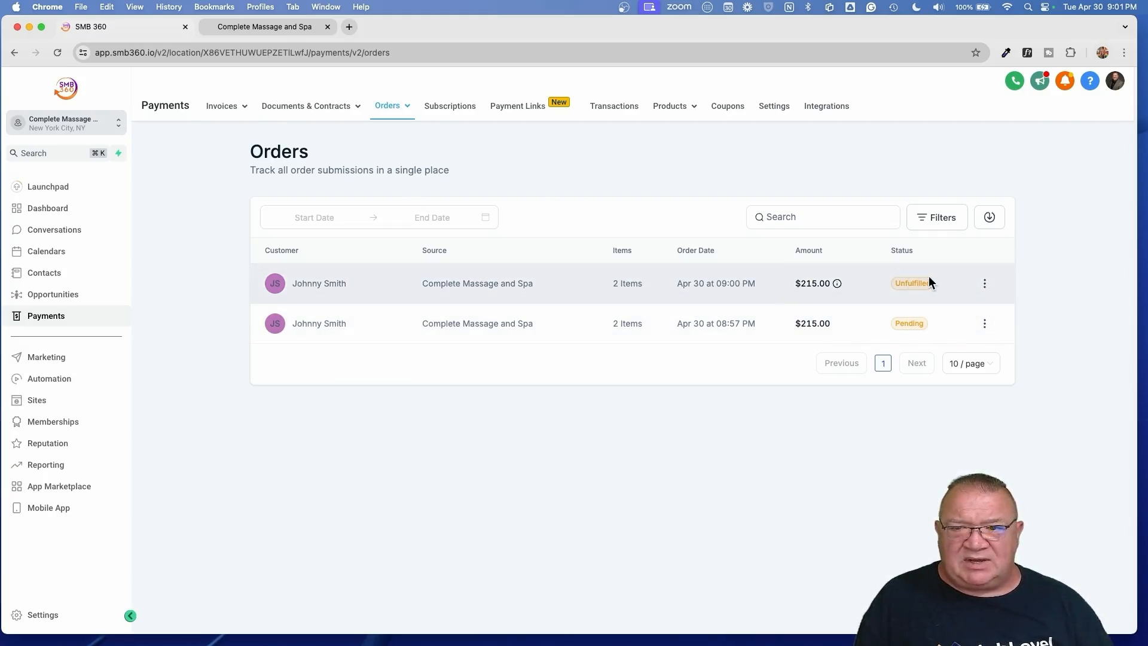
scroll(906, 285, up, 5)
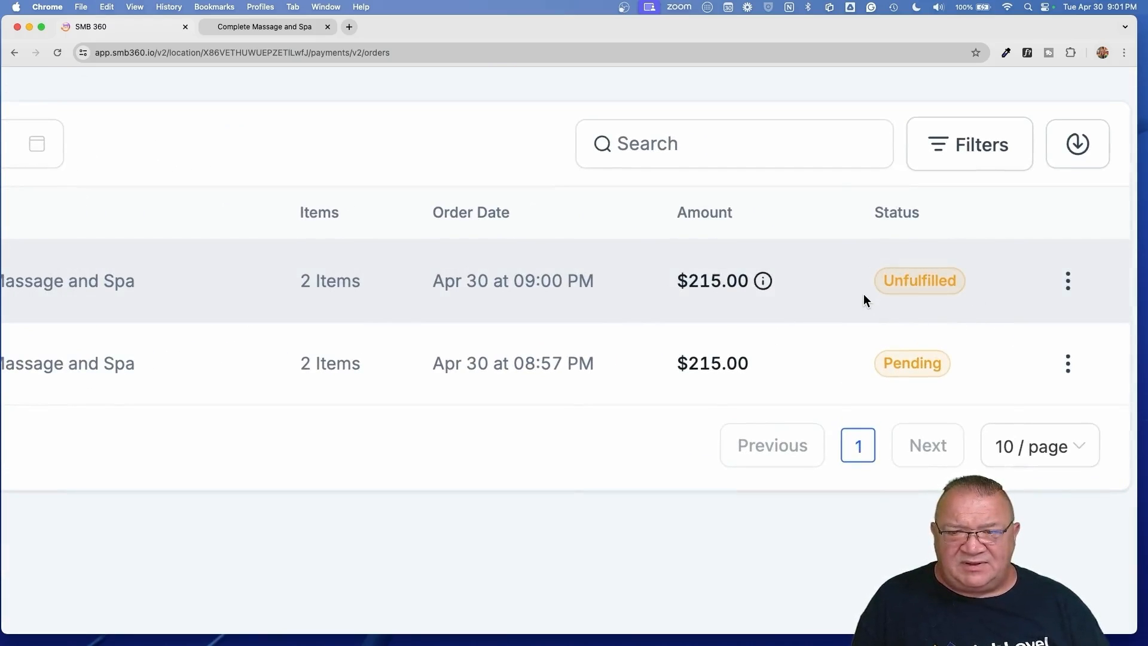
scroll(933, 285, down, 5)
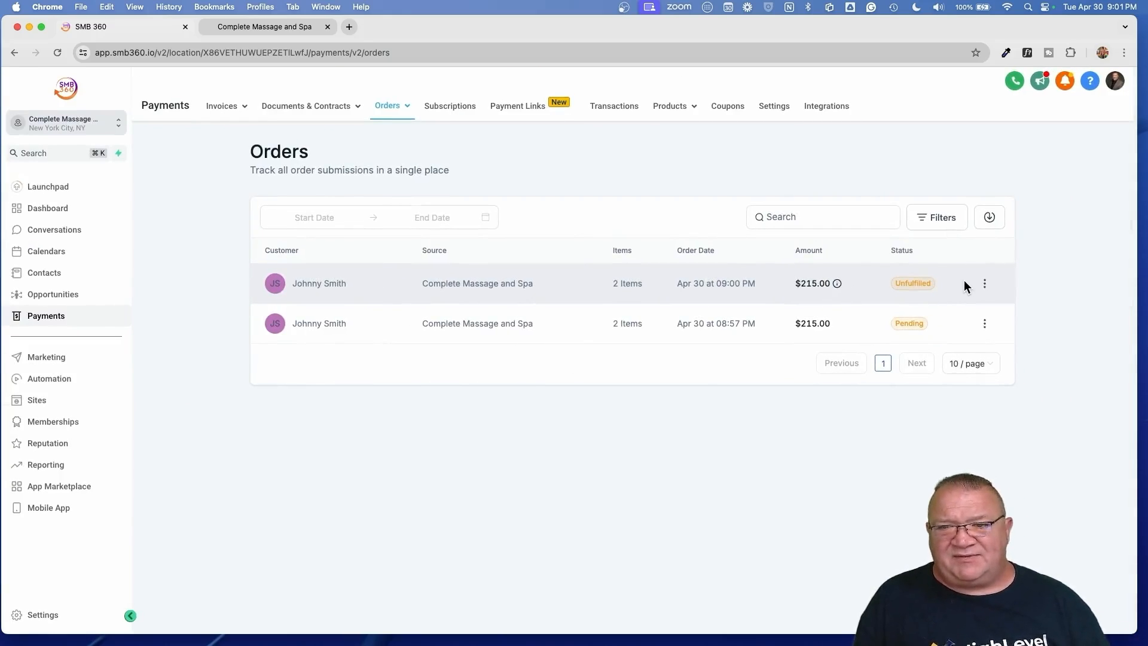
click(985, 283)
- View the $215.00 test order's details: items, customer and the succeeded Stripe transaction
click(980, 259)
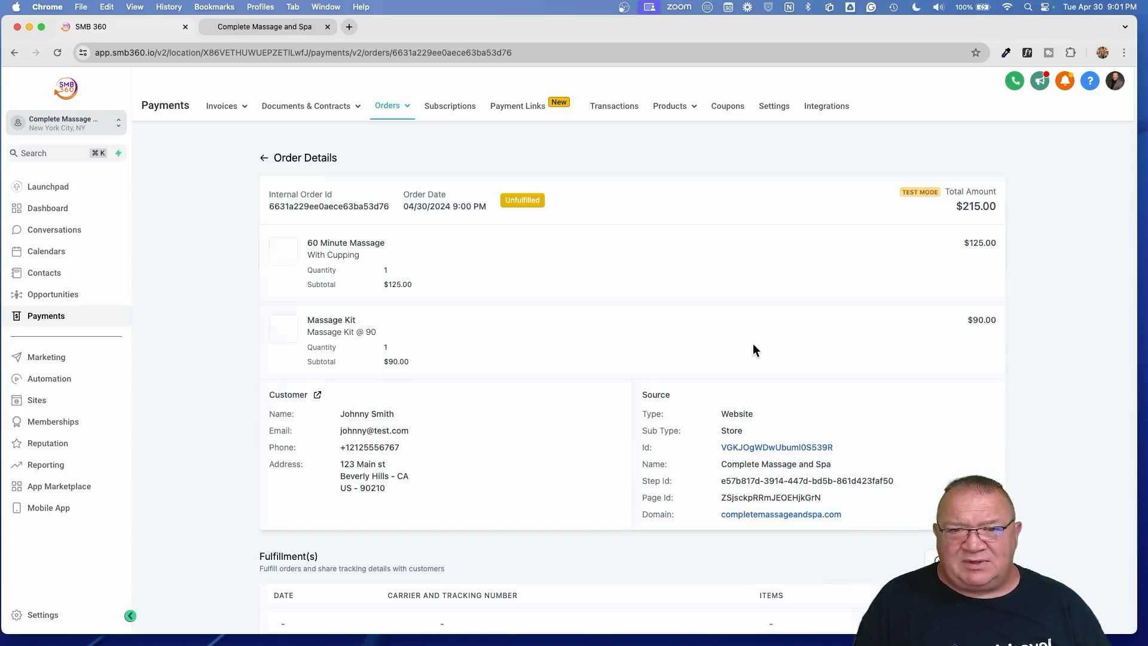
scroll(556, 427, down, 3)
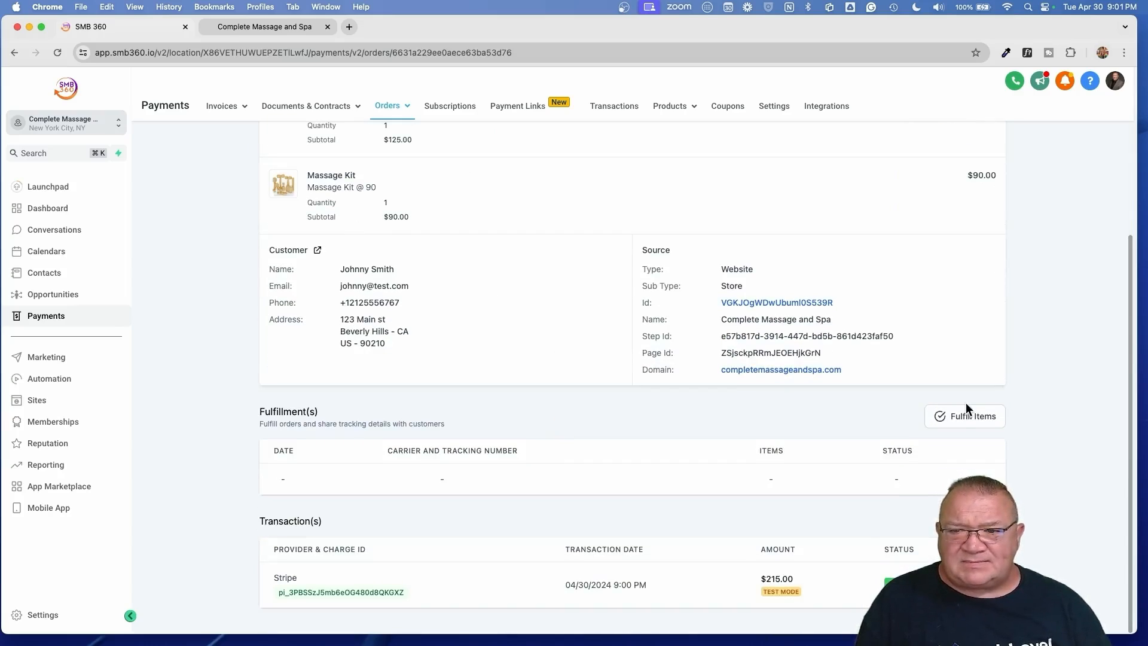
scroll(950, 447, up, 5)
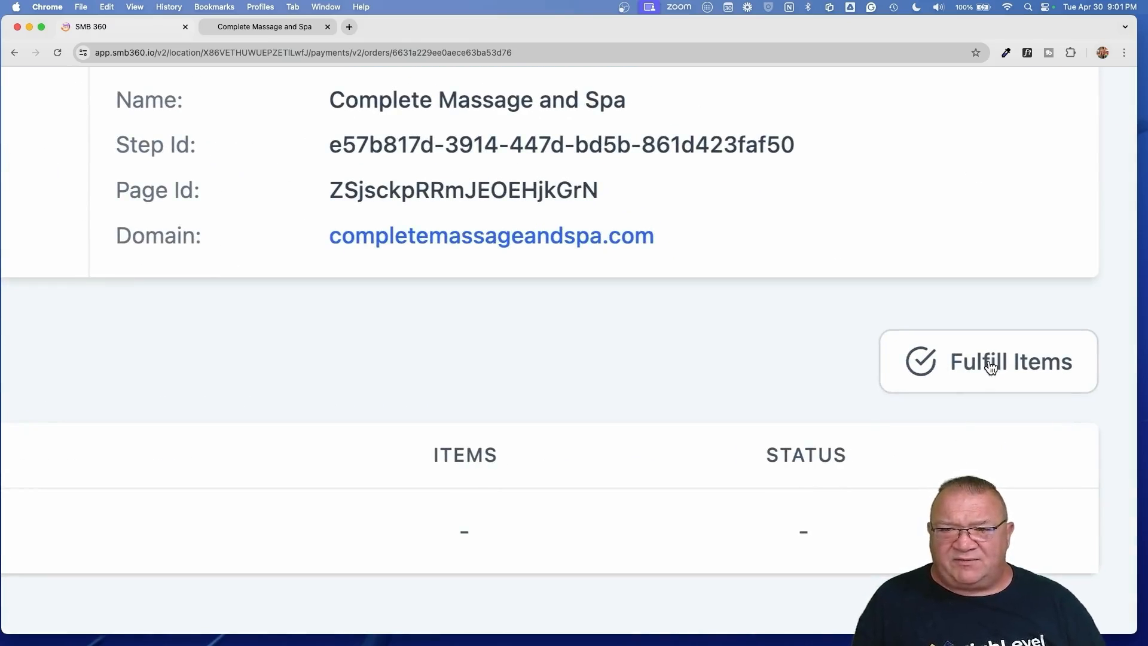
- Open Fulfill Items for the order, then cancel, leaving the fulfillment list empty
click(991, 365)
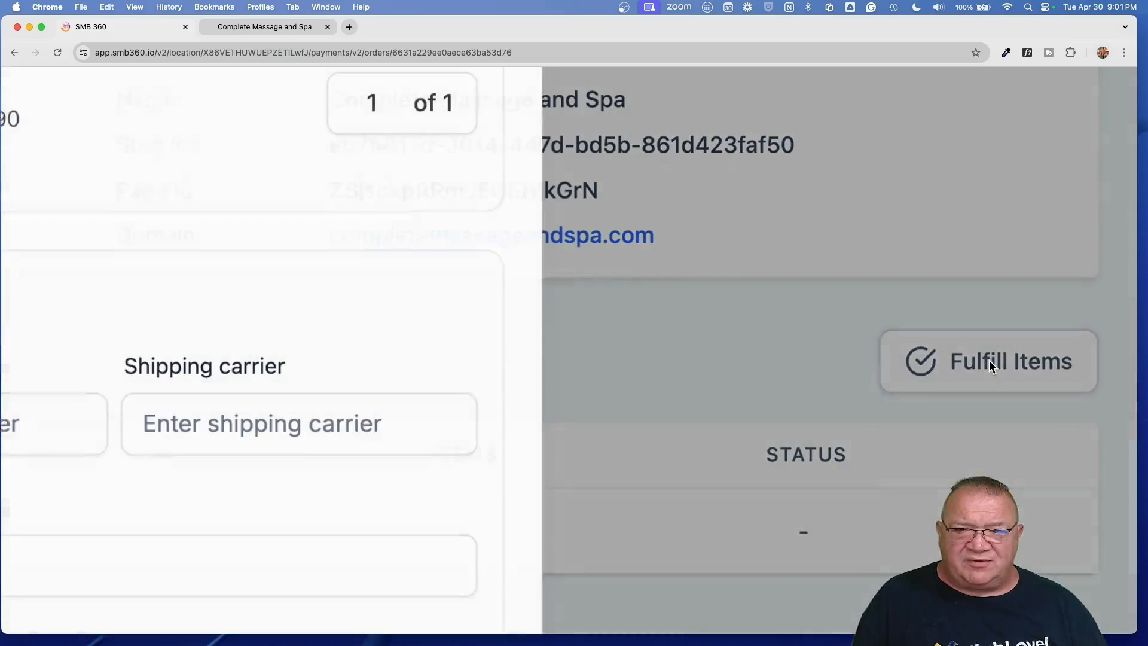
scroll(553, 382, down, 5)
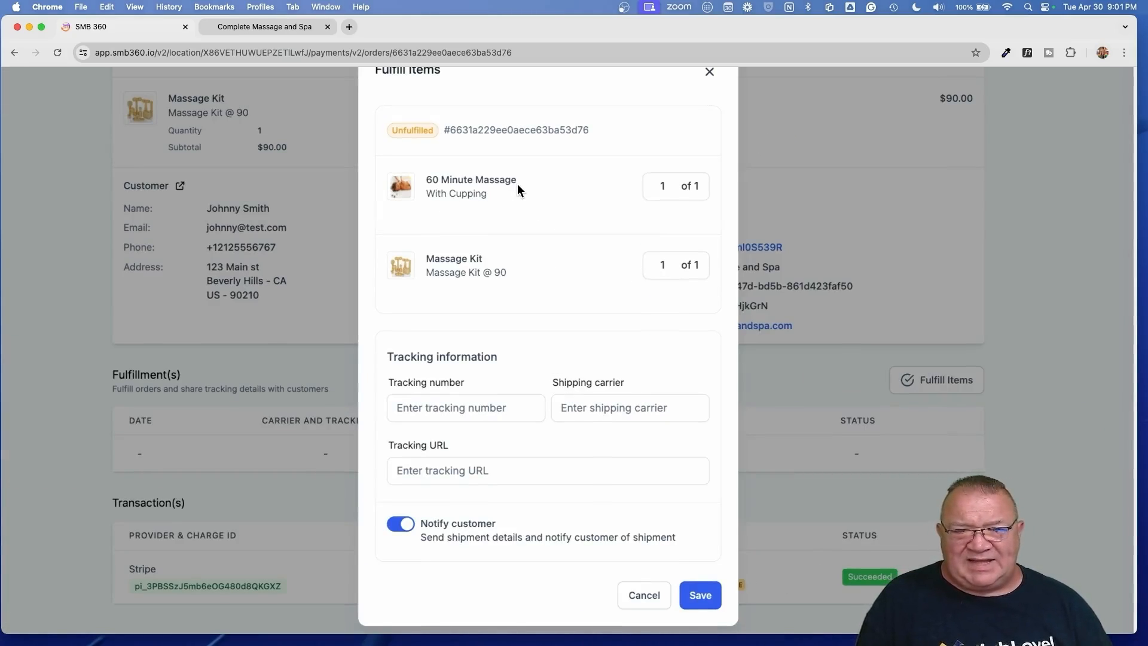
scroll(517, 184, up, 3)
scroll(518, 184, down, 3)
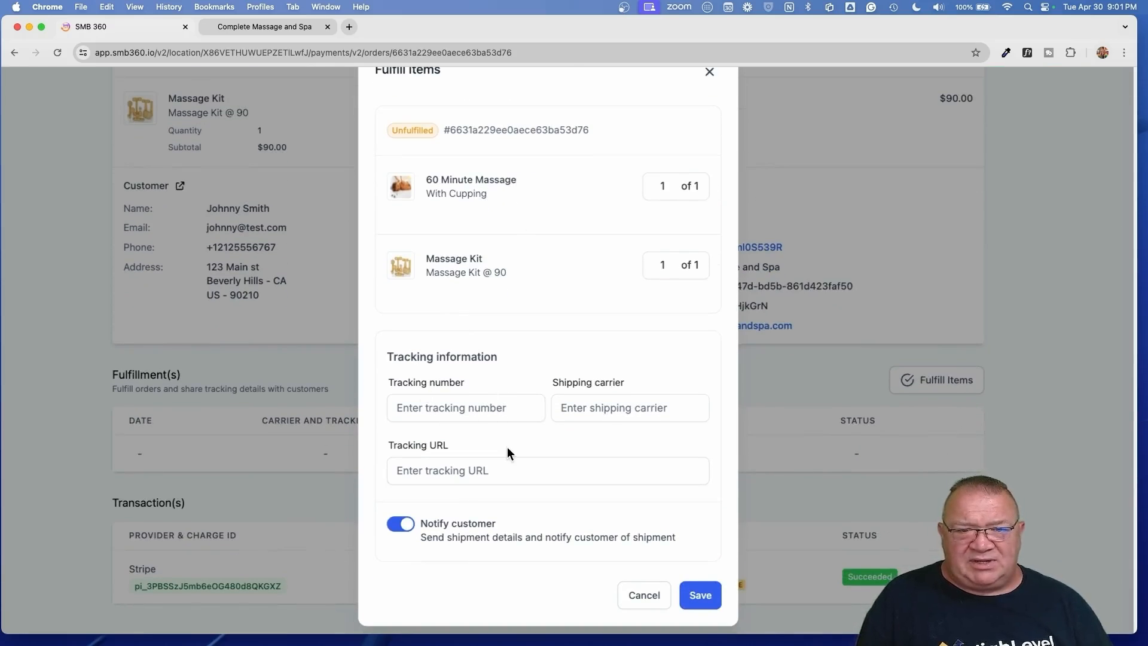
click(640, 597)
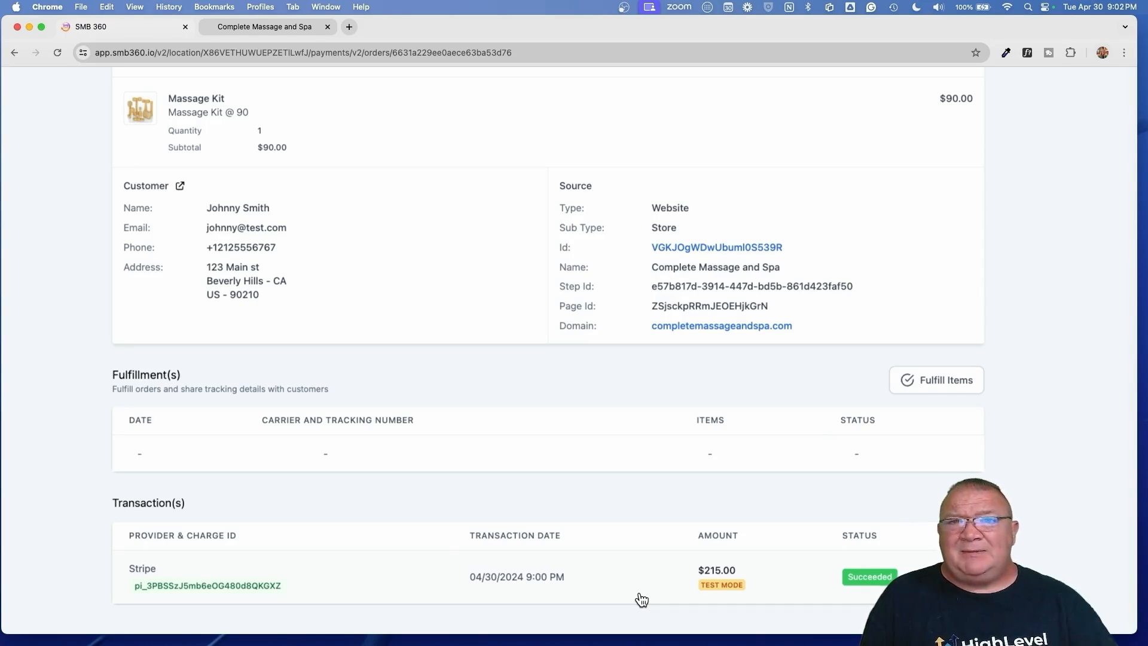
scroll(501, 378, down, 3)
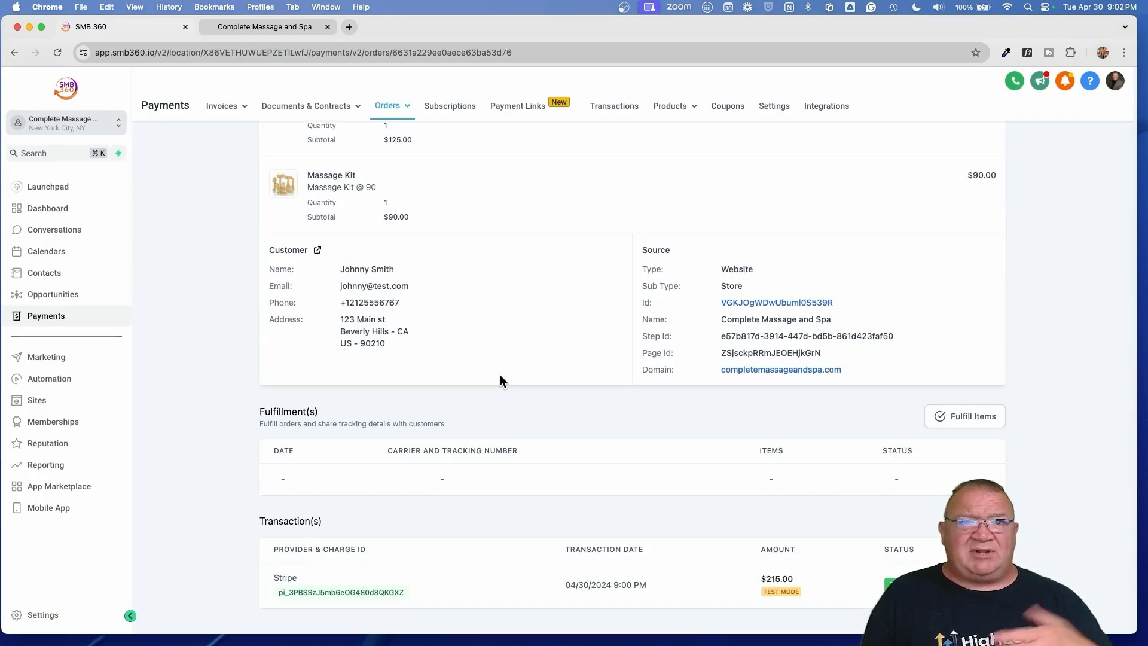